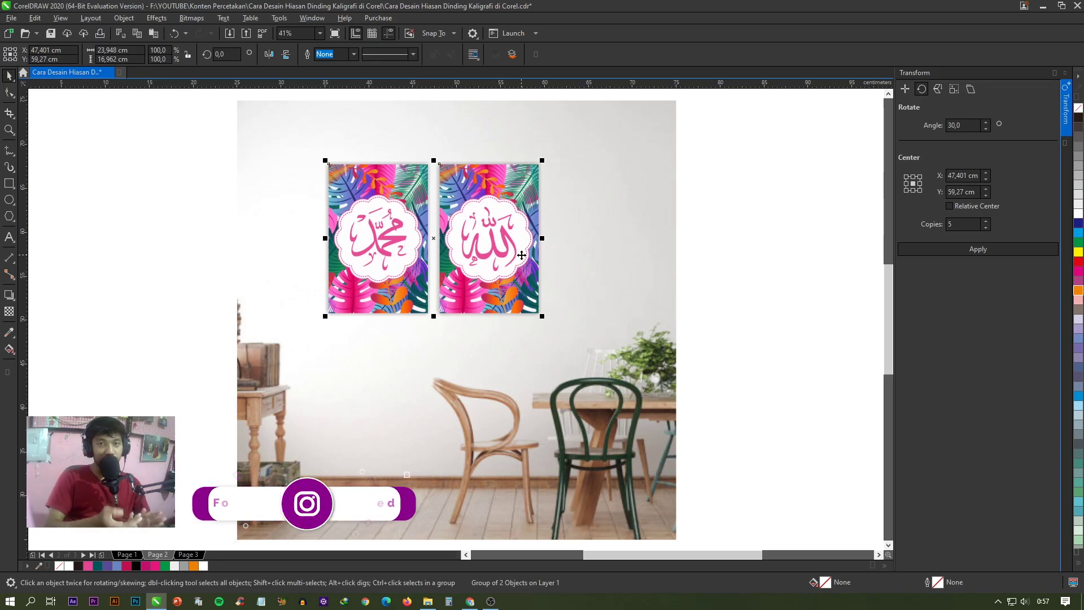
- Preview the finished wall mockup on Page 3, then bring up the File menu
{"action": "left_click", "coordinate": [188, 555]}
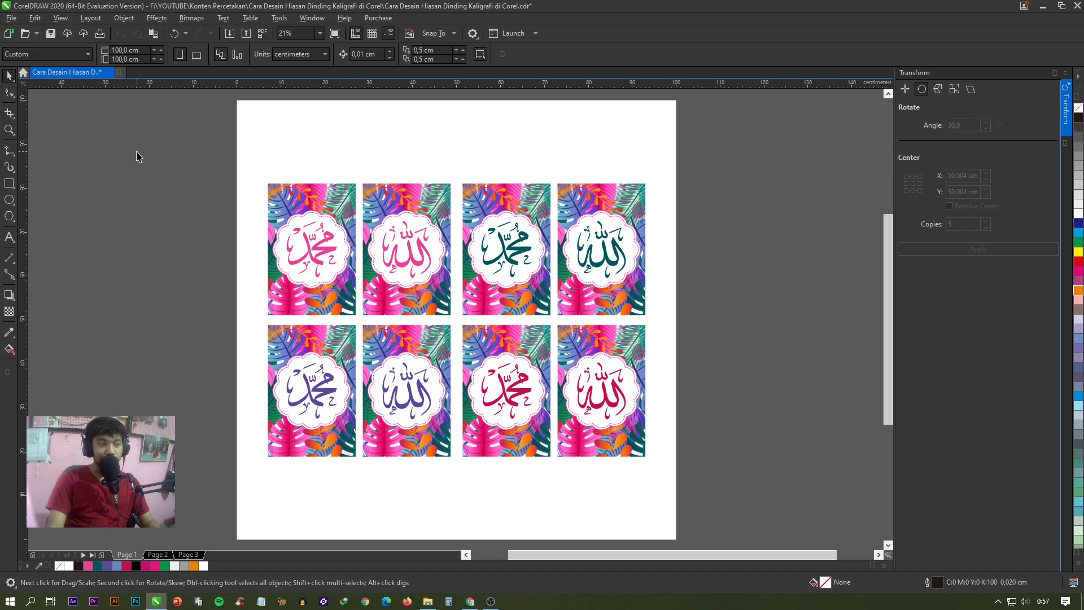
{"action": "left_click", "coordinate": [12, 17]}
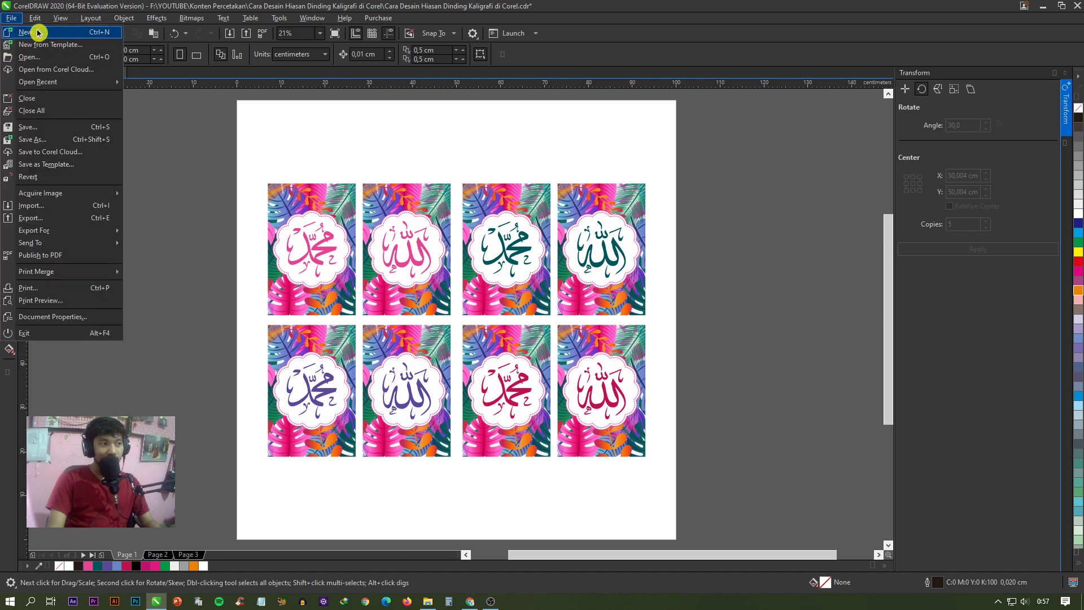
- Create a new document with a 20 × 30 cm portrait page and centre it in view
{"action": "left_click", "coordinate": [36, 29]}
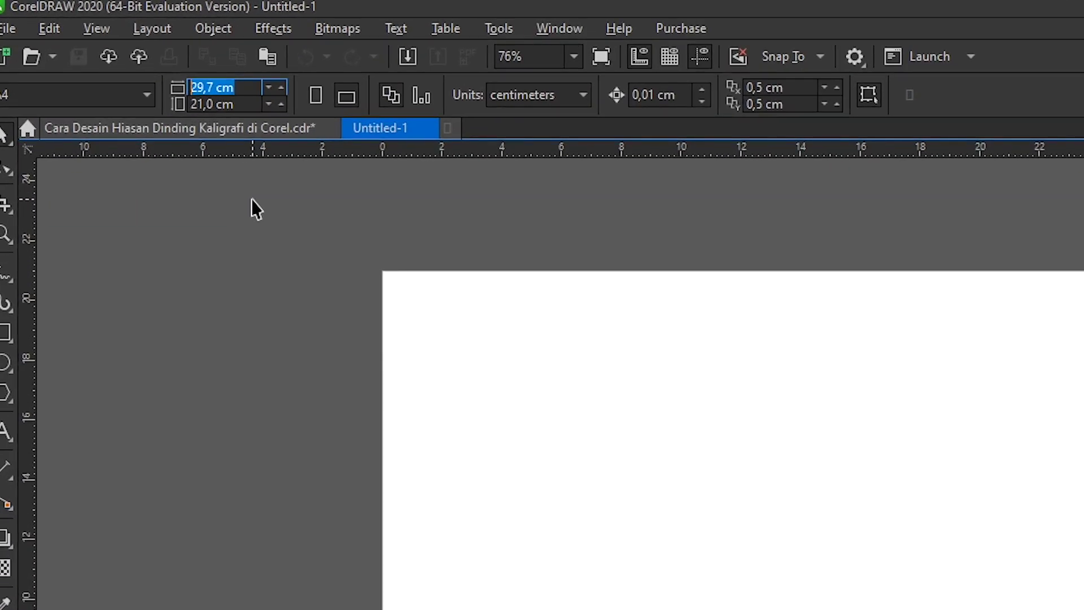
{"action": "type", "text": "20"}
{"action": "key", "text": "Tab"}
{"action": "type", "text": "3"}
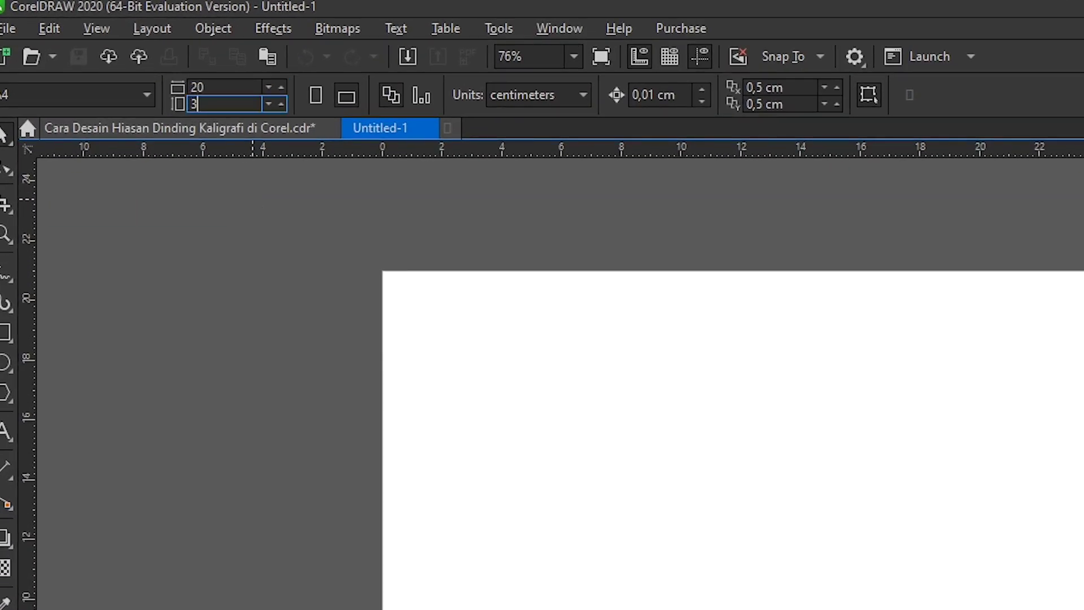
{"action": "key", "text": "Return"}
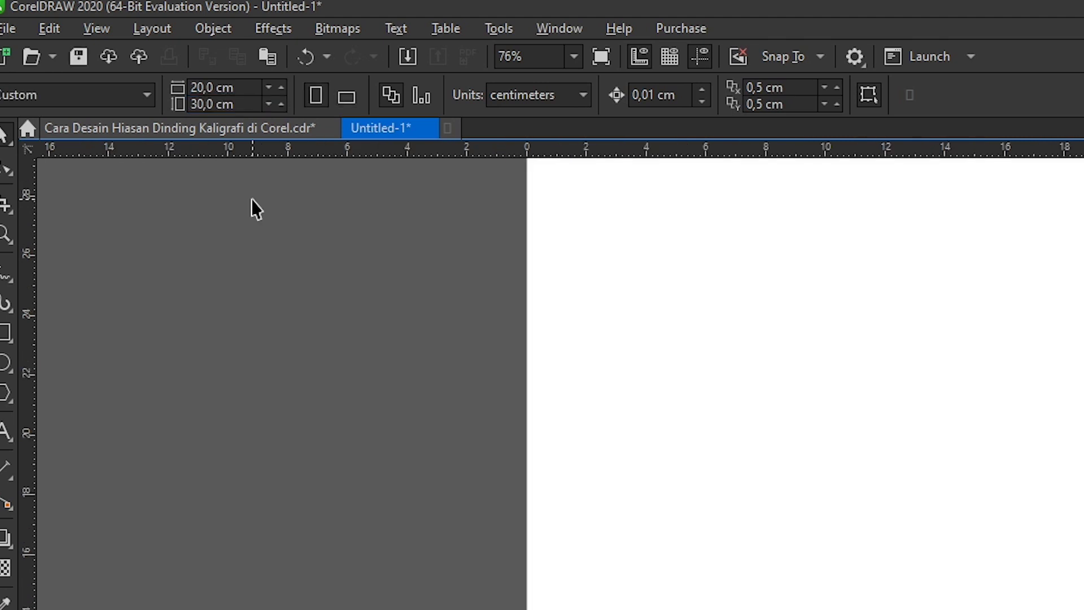
{"action": "scroll", "coordinate": [388, 202], "scroll_direction": "down", "scroll_amount": 2}
{"action": "left_click_drag", "start_coordinate": [388, 202], "coordinate": [456, 252]}
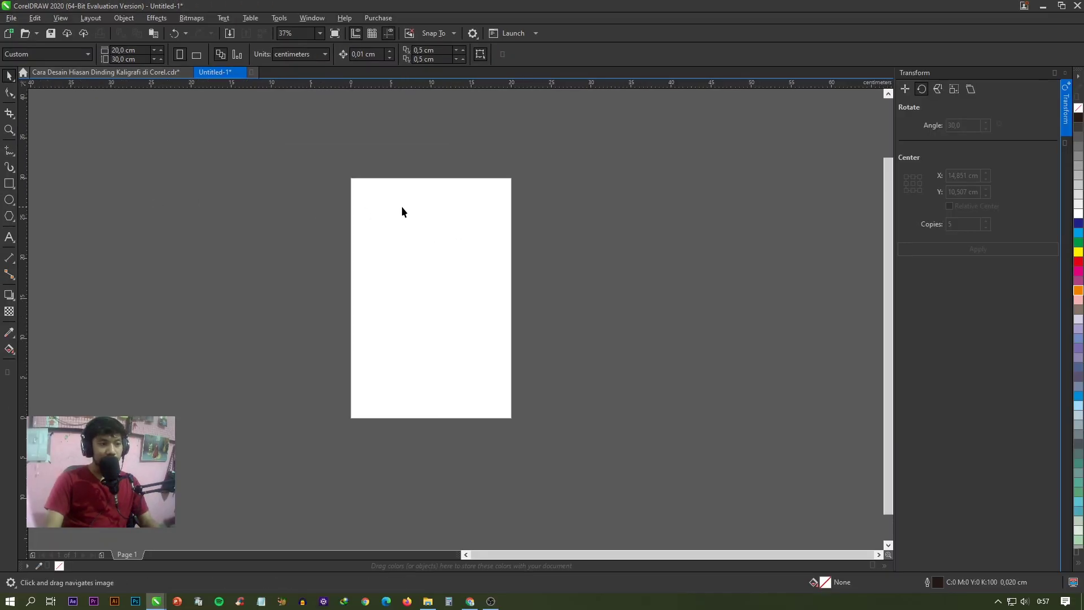
{"action": "scroll", "coordinate": [424, 213], "scroll_direction": "up", "scroll_amount": 2}
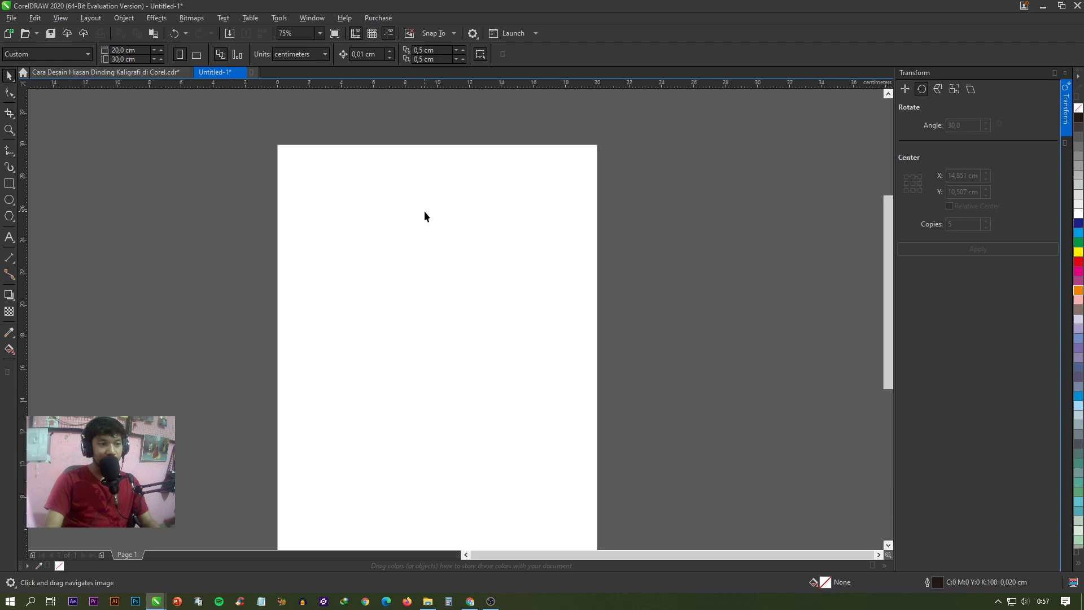
{"action": "left_click_drag", "start_coordinate": [425, 211], "coordinate": [460, 167]}
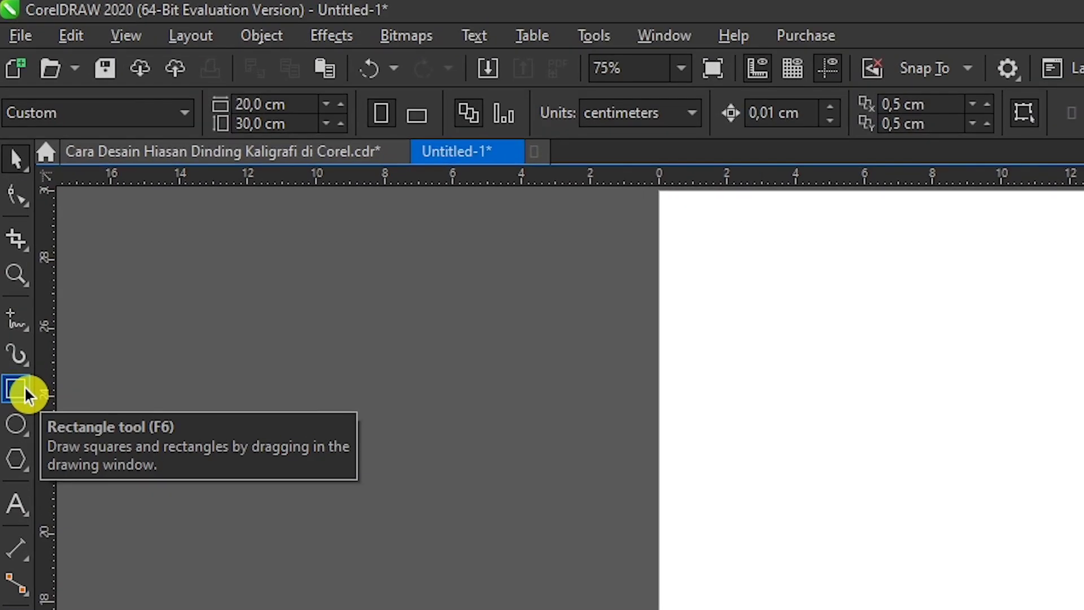
- Add a page-sized rectangle frame and set its outline width to None
{"action": "left_click", "coordinate": [23, 353]}
{"action": "key", "text": "shift+F4"}
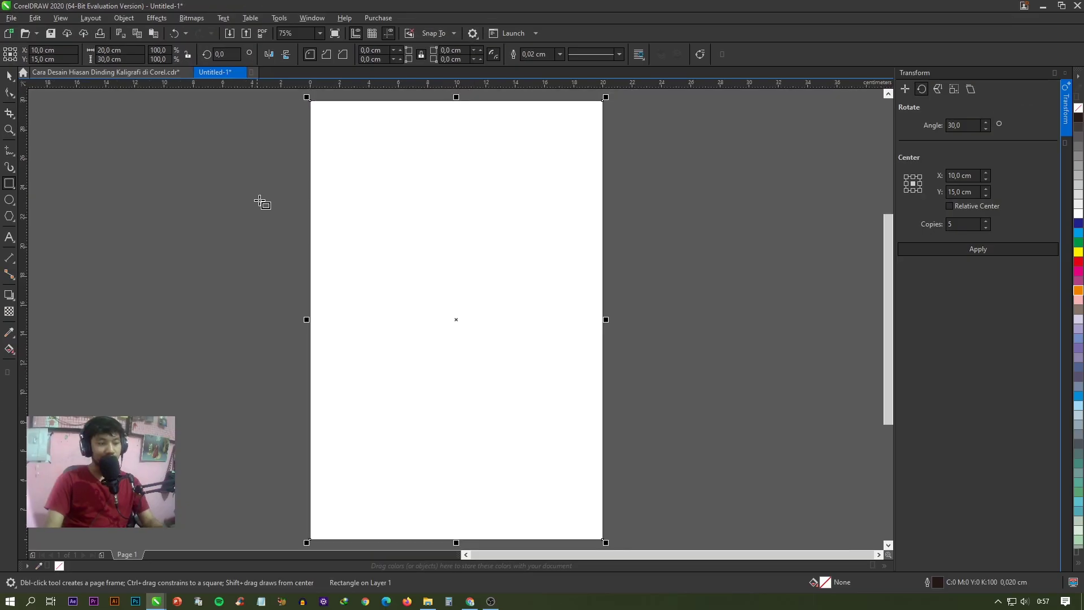
{"action": "left_click", "coordinate": [9, 75]}
{"action": "left_click_drag", "start_coordinate": [484, 271], "coordinate": [405, 264]}
{"action": "key", "text": "Escape"}
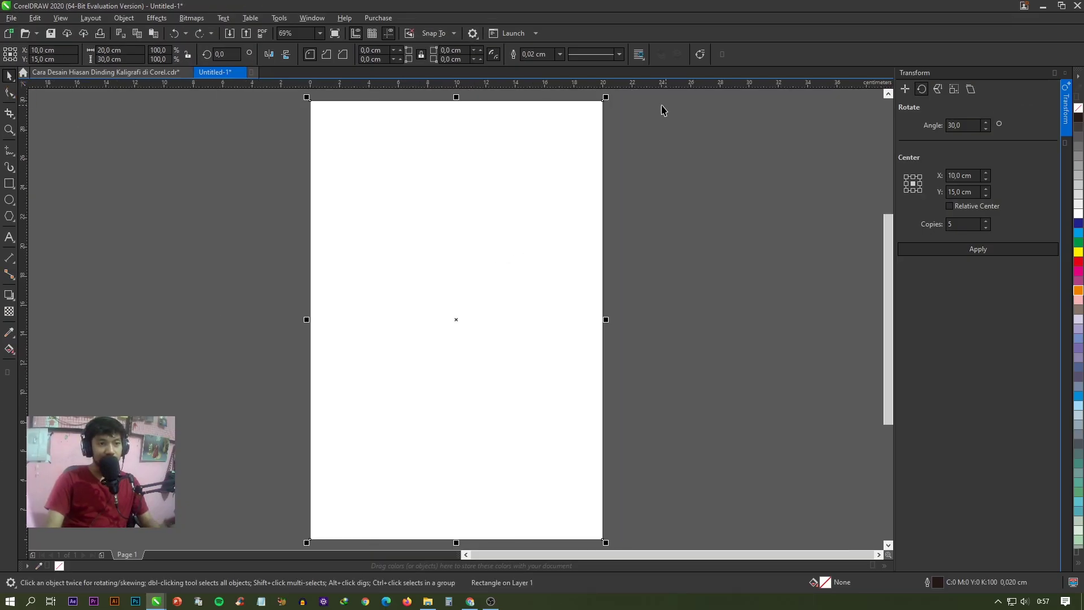
{"action": "scroll", "coordinate": [459, 108], "scroll_direction": "up", "scroll_amount": 10}
{"action": "left_click_drag", "start_coordinate": [457, 106], "coordinate": [457, 208]}
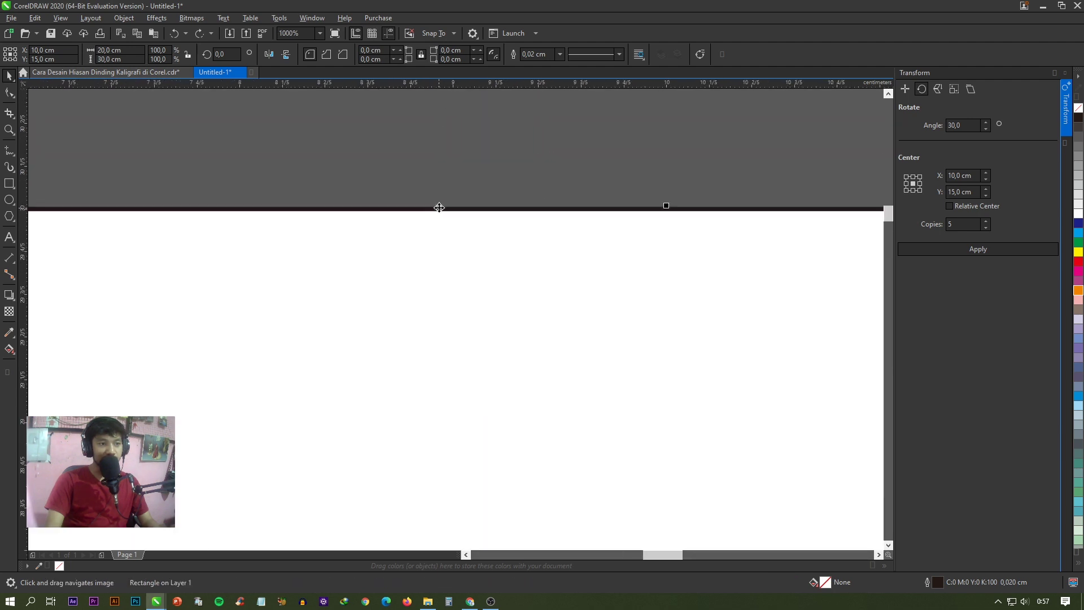
{"action": "left_click", "coordinate": [561, 55]}
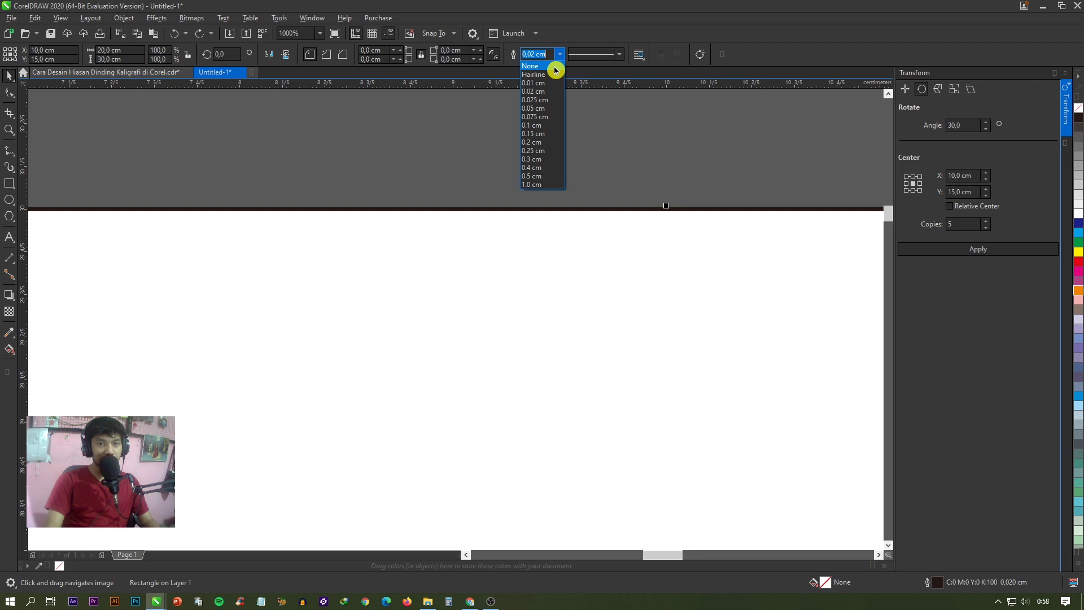
{"action": "left_click", "coordinate": [556, 68]}
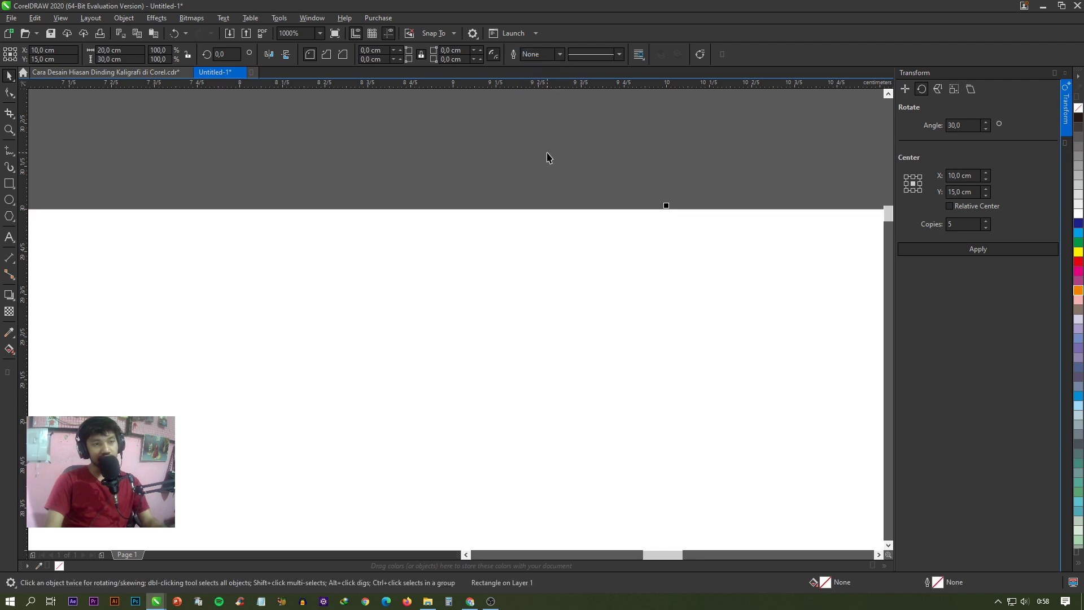
{"action": "key", "text": "shift+F4"}
{"action": "left_click", "coordinate": [266, 170]}
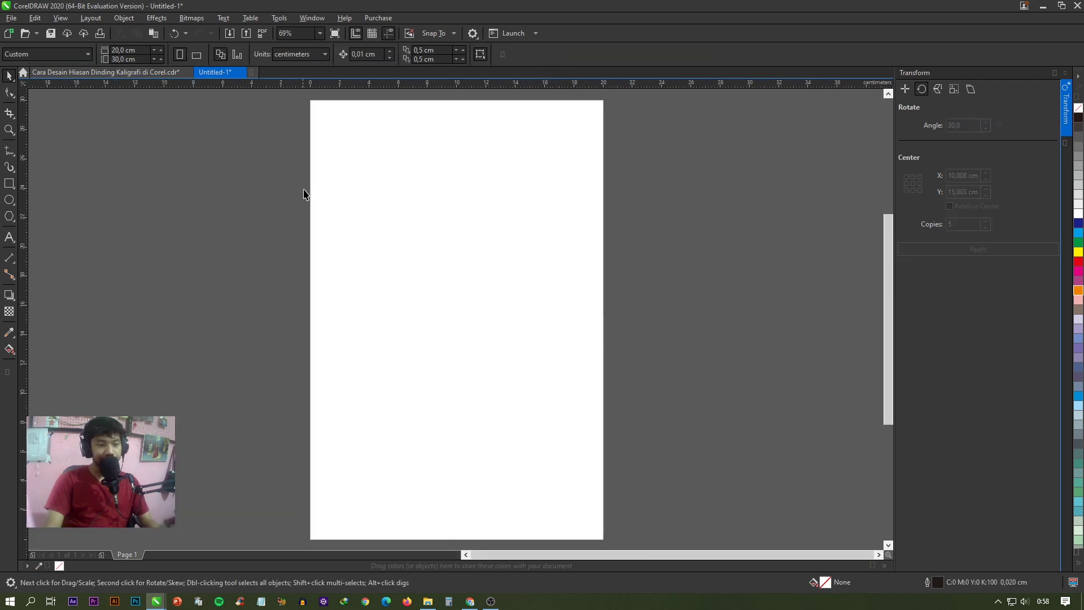
- Inspect the first design's calligraphy in the reference document, then return to Untitled-1
{"action": "left_click", "coordinate": [107, 72]}
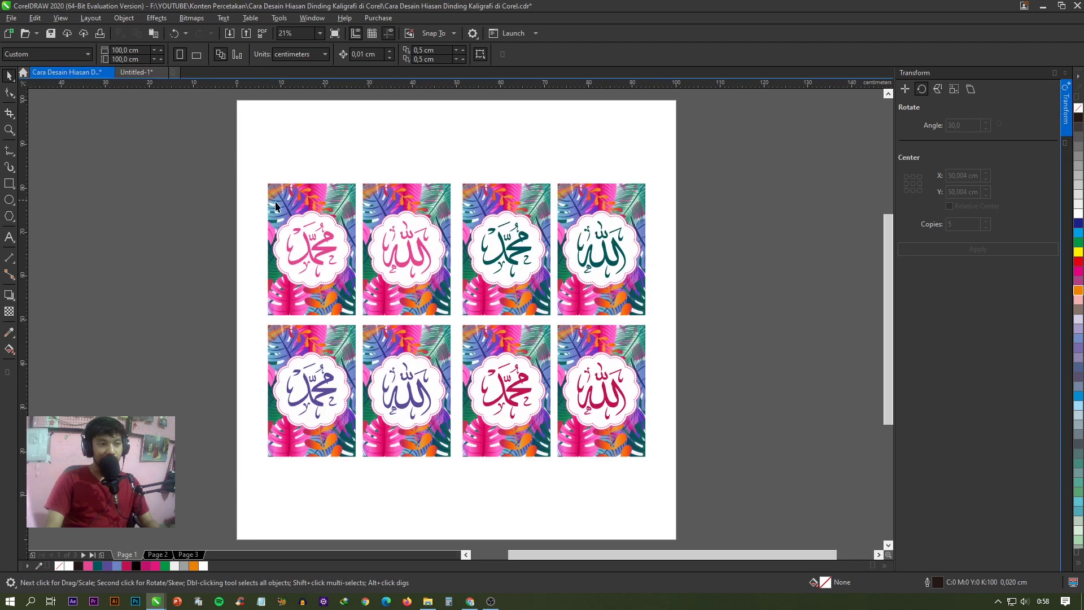
{"action": "left_click", "coordinate": [305, 241]}
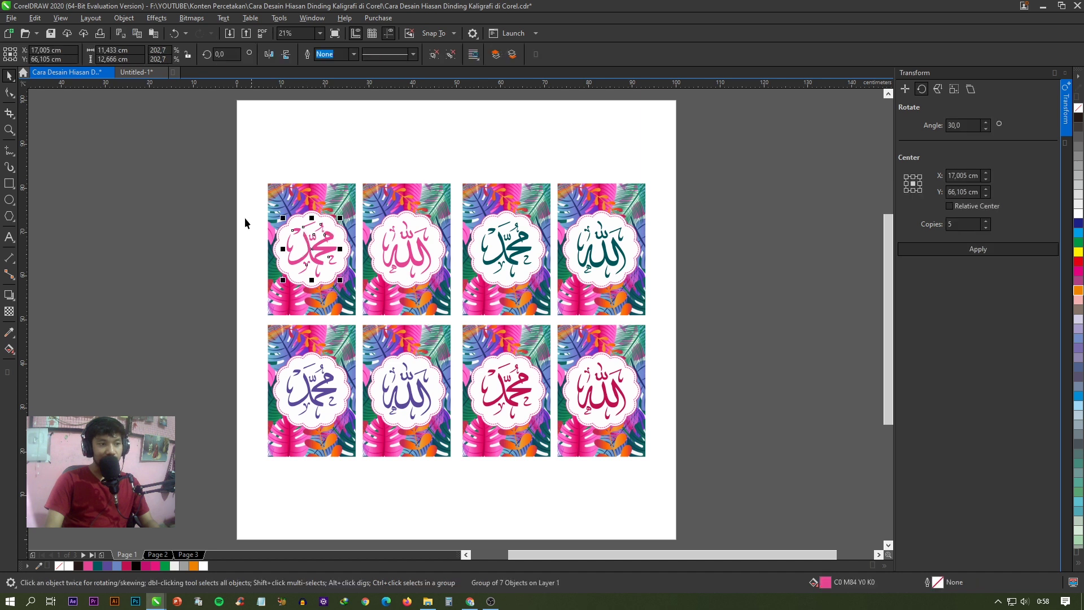
{"action": "left_click_drag", "start_coordinate": [229, 198], "coordinate": [360, 285]}
{"action": "left_click", "coordinate": [142, 130]}
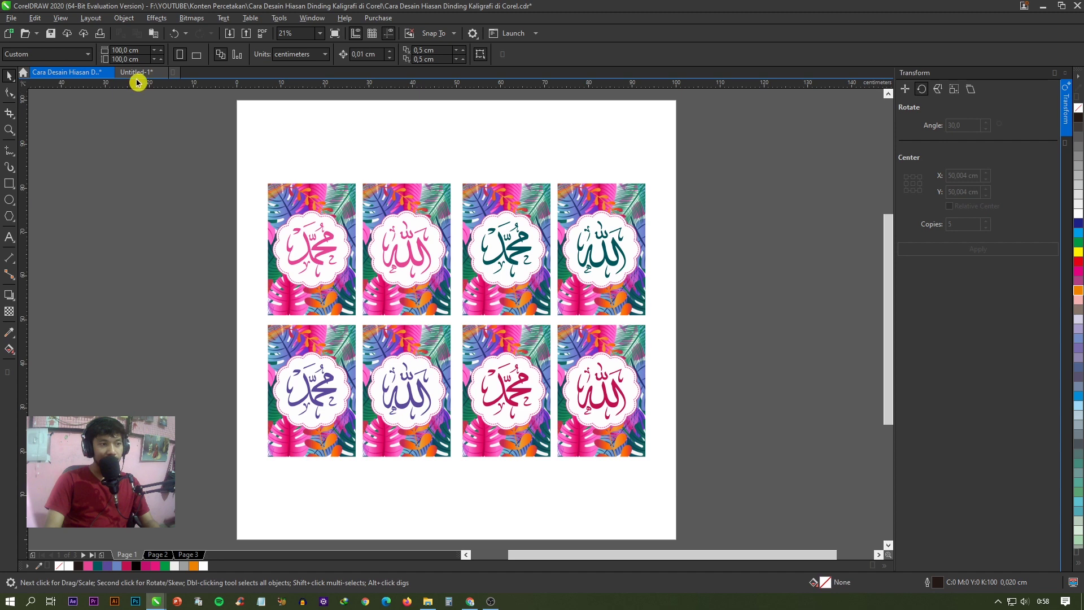
{"action": "left_click", "coordinate": [137, 73]}
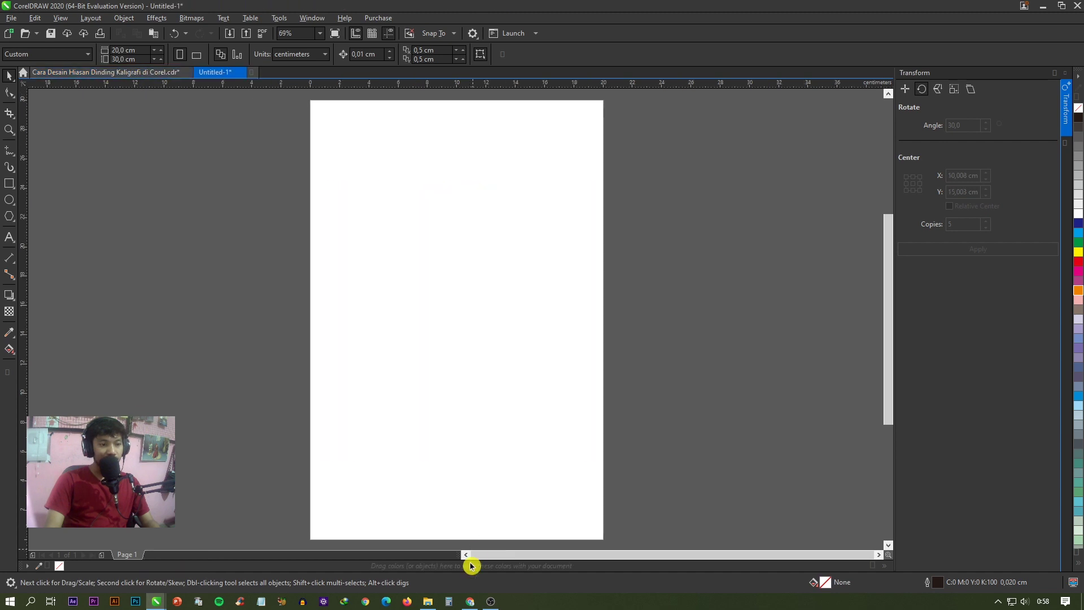
{"action": "left_click", "coordinate": [473, 602]}
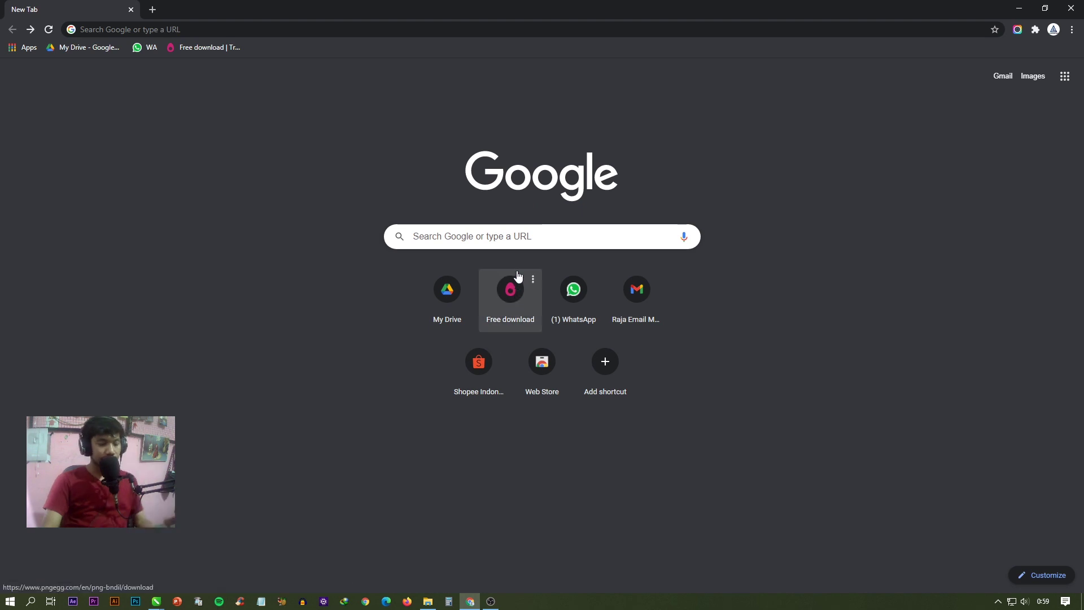
- Save the 'kaligrafi allah' circle calligraphy image from Google Images and drop it onto the page
{"action": "left_click", "coordinate": [443, 232]}
{"action": "left_click", "coordinate": [398, 225]}
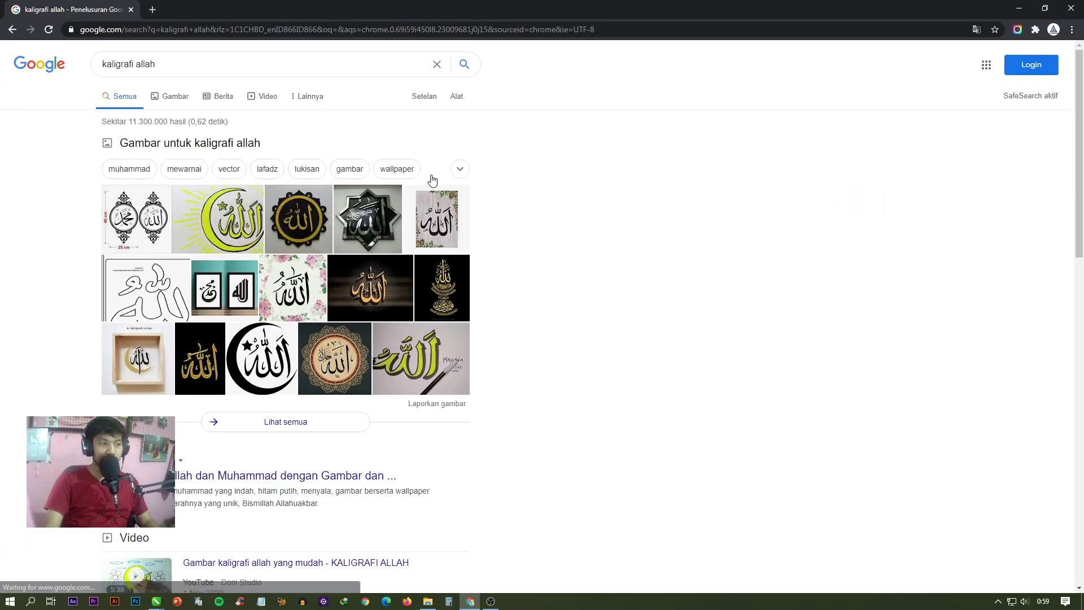
{"action": "left_click", "coordinate": [183, 97]}
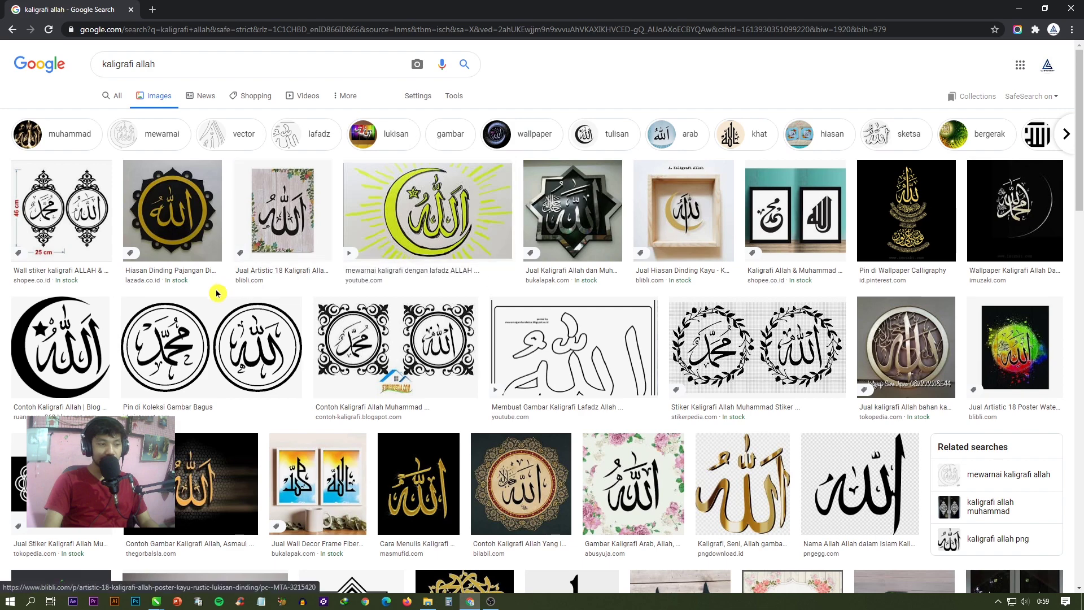
{"action": "left_click", "coordinate": [192, 339]}
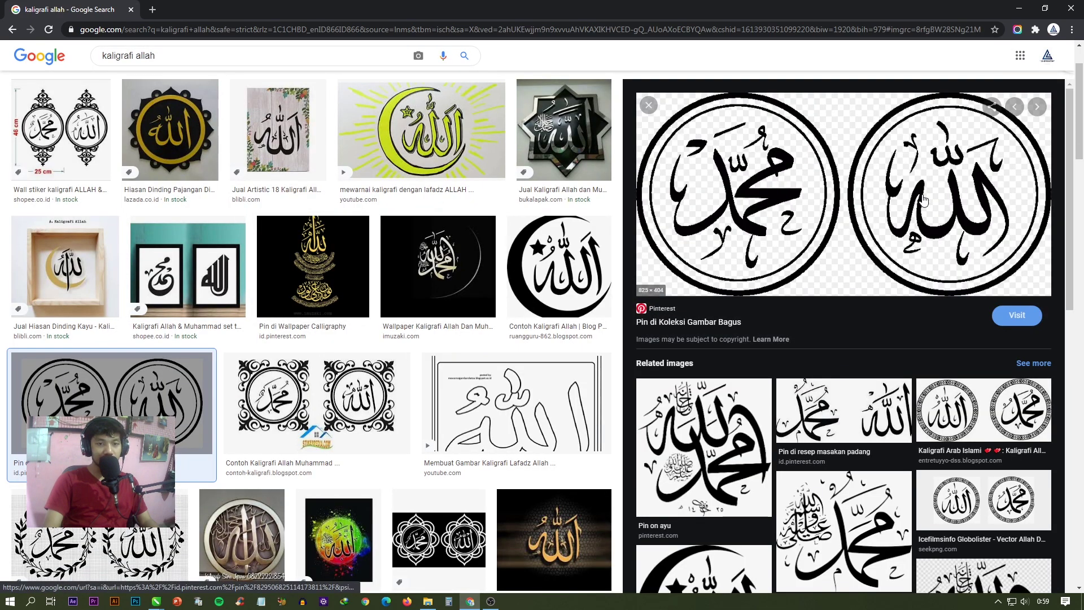
{"action": "right_click", "coordinate": [830, 211]}
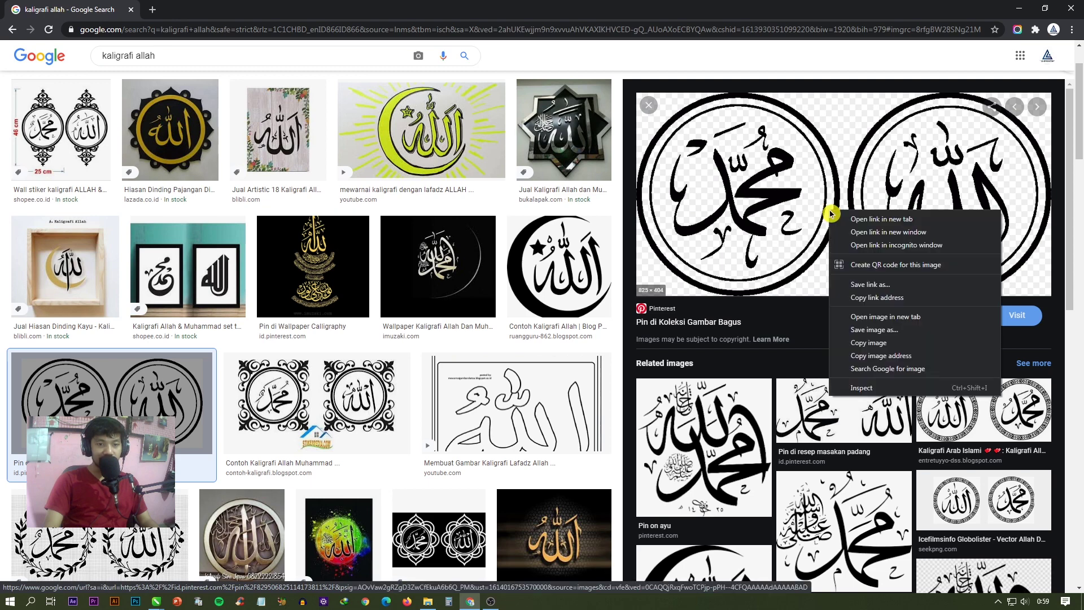
{"action": "left_click", "coordinate": [894, 336]}
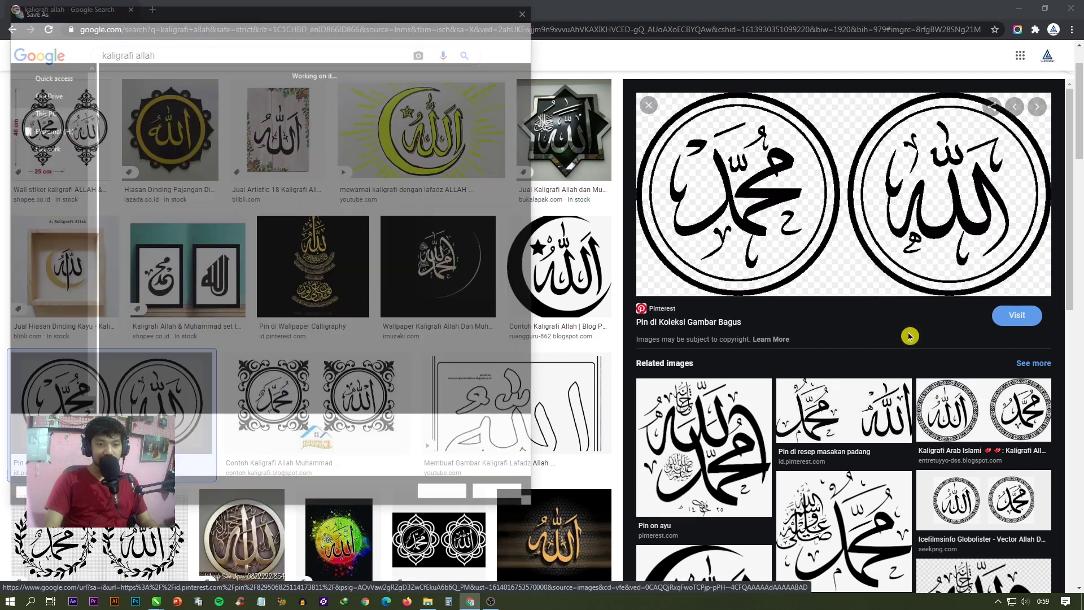
{"action": "left_click", "coordinate": [444, 495]}
{"action": "left_click", "coordinate": [68, 578]}
{"action": "mouse_move", "coordinate": [67, 578]}
{"action": "left_mouse_down"}
{"action": "mouse_move", "coordinate": [463, 338]}
{"action": "mouse_move", "coordinate": [455, 317]}
{"action": "left_mouse_up"}
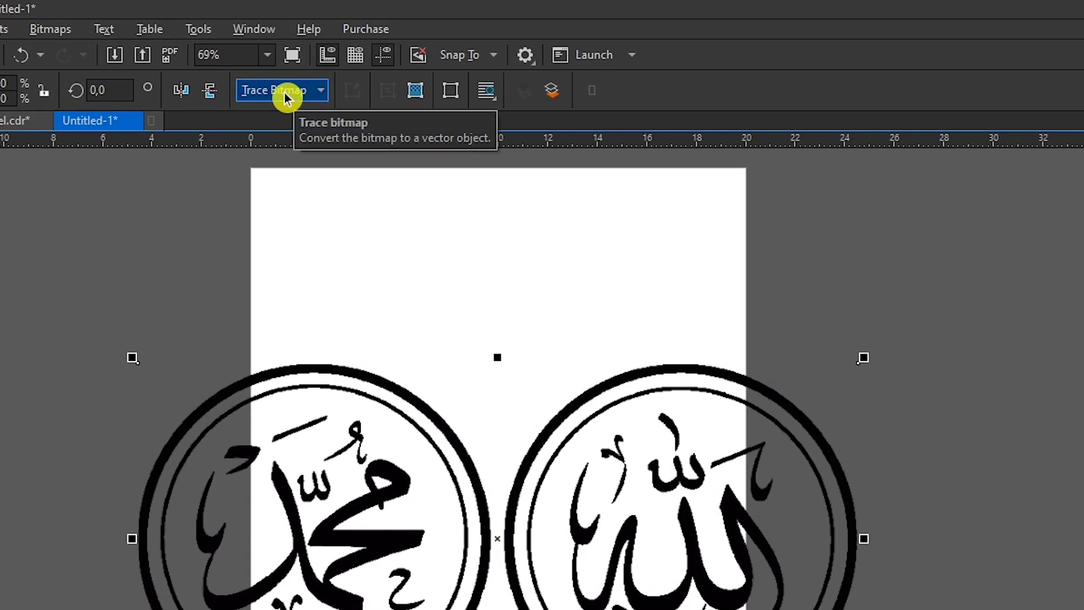
- Clipart-trace the calligraphy bitmap with PowerTRACE and move the vector copy above the original
{"action": "left_click", "coordinate": [320, 93]}
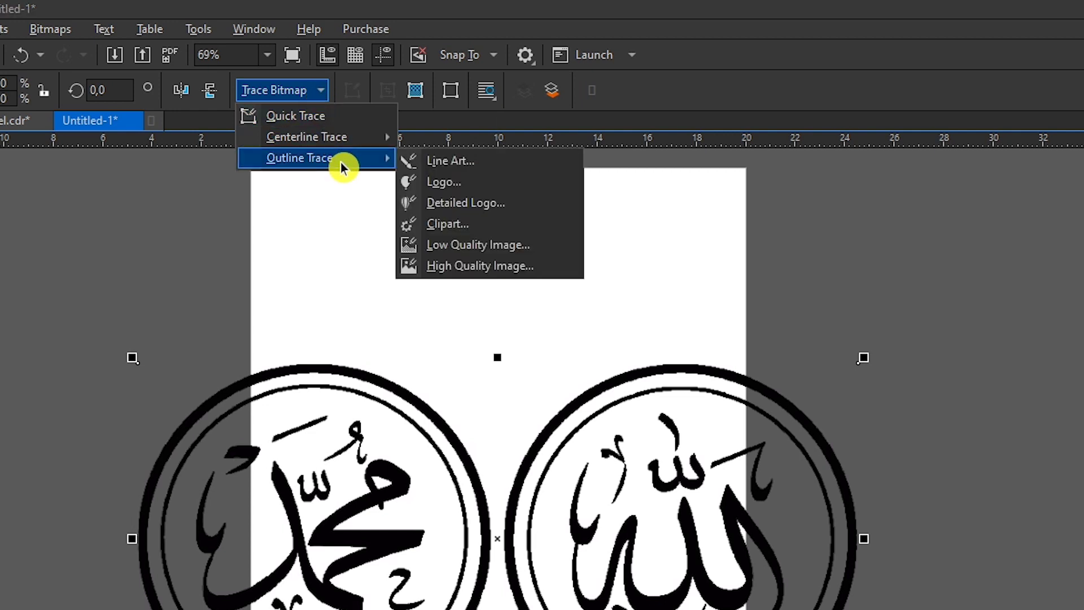
{"action": "mouse_move", "coordinate": [300, 157]}
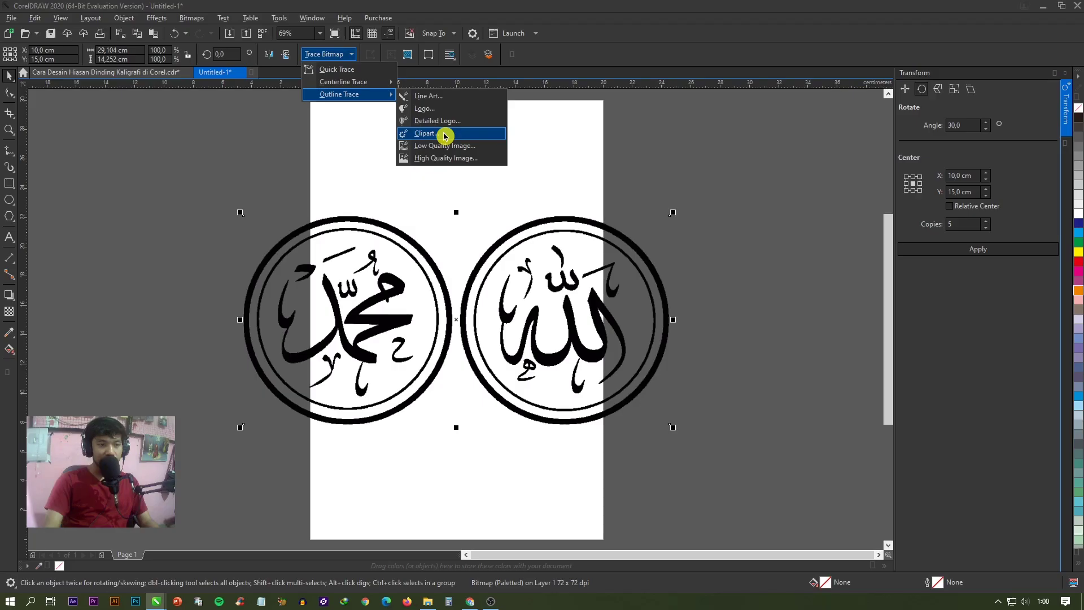
{"action": "left_click", "coordinate": [475, 228]}
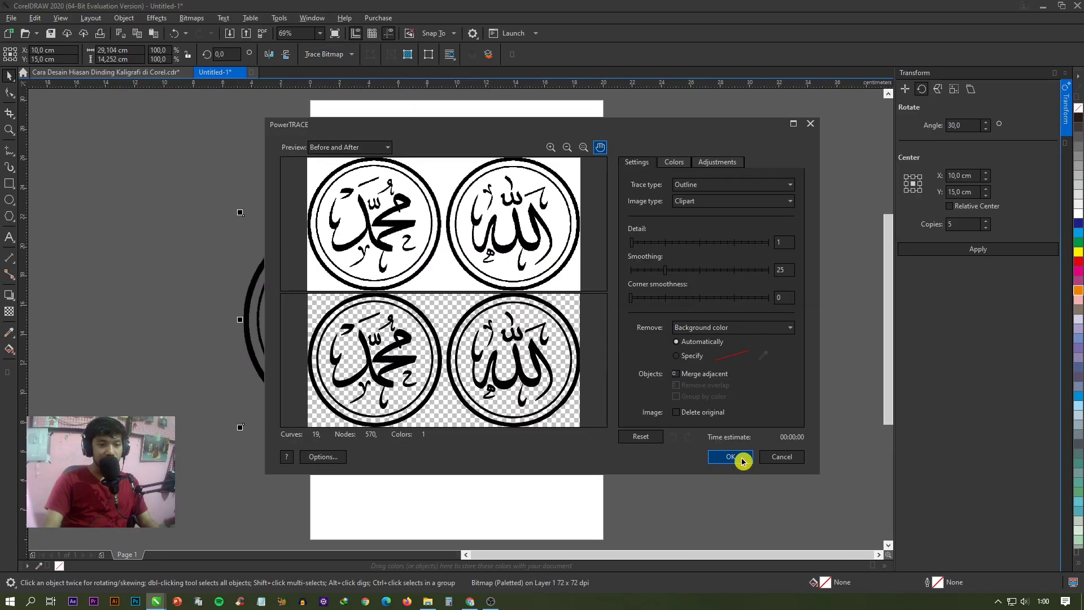
{"action": "left_click", "coordinate": [730, 457]}
{"action": "scroll", "coordinate": [404, 246], "scroll_direction": "down", "scroll_amount": 3}
{"action": "left_click_drag", "start_coordinate": [404, 246], "coordinate": [404, 145]}
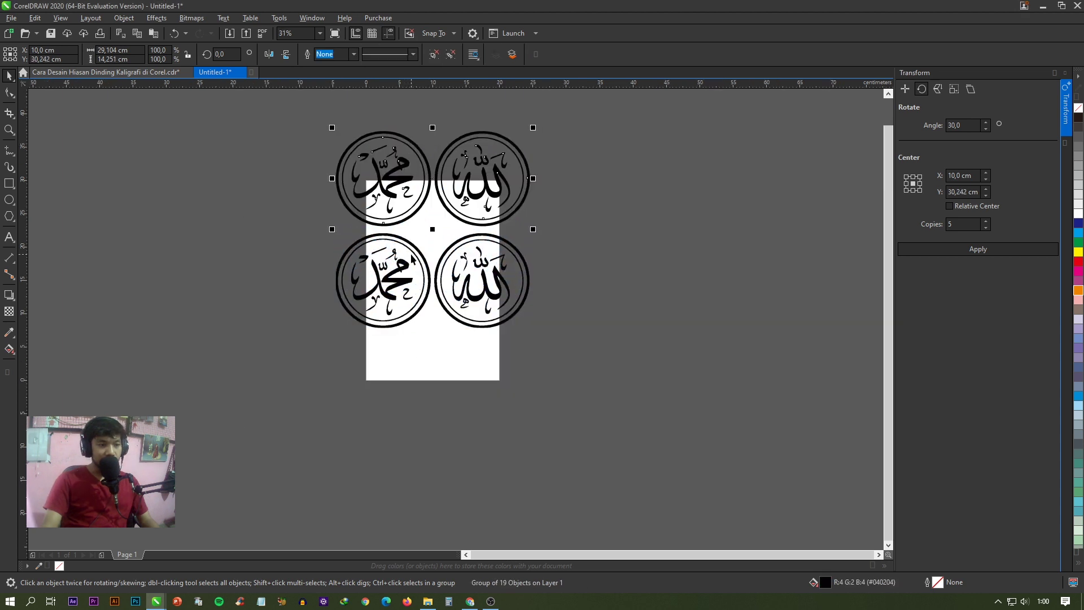
{"action": "left_click", "coordinate": [411, 255]}
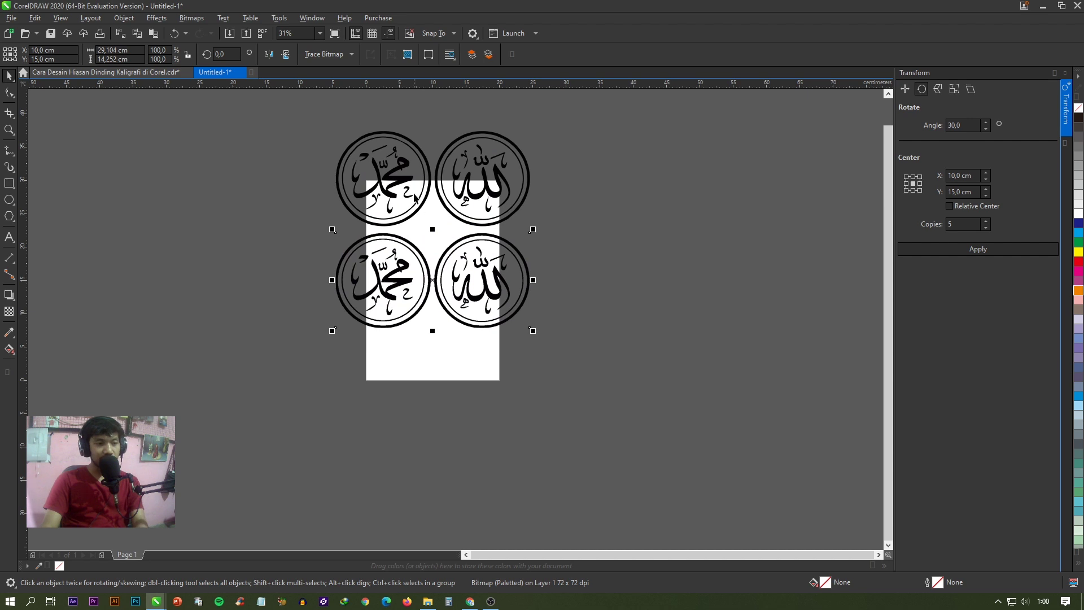
- Delete the leftover bitmap, centre the calligraphy group and shrink it to about 64%
{"action": "key", "text": "Delete"}
{"action": "left_click_drag", "start_coordinate": [404, 168], "coordinate": [405, 267]}
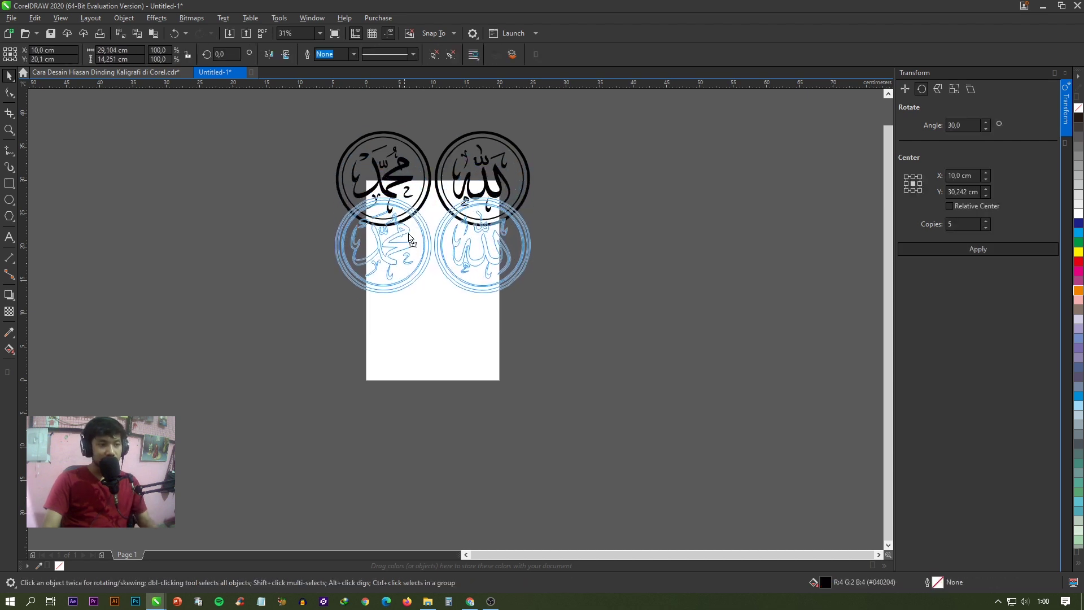
{"action": "scroll", "coordinate": [424, 270], "scroll_direction": "up", "scroll_amount": 2}
{"action": "left_click_drag", "start_coordinate": [643, 186], "coordinate": [617, 221]}
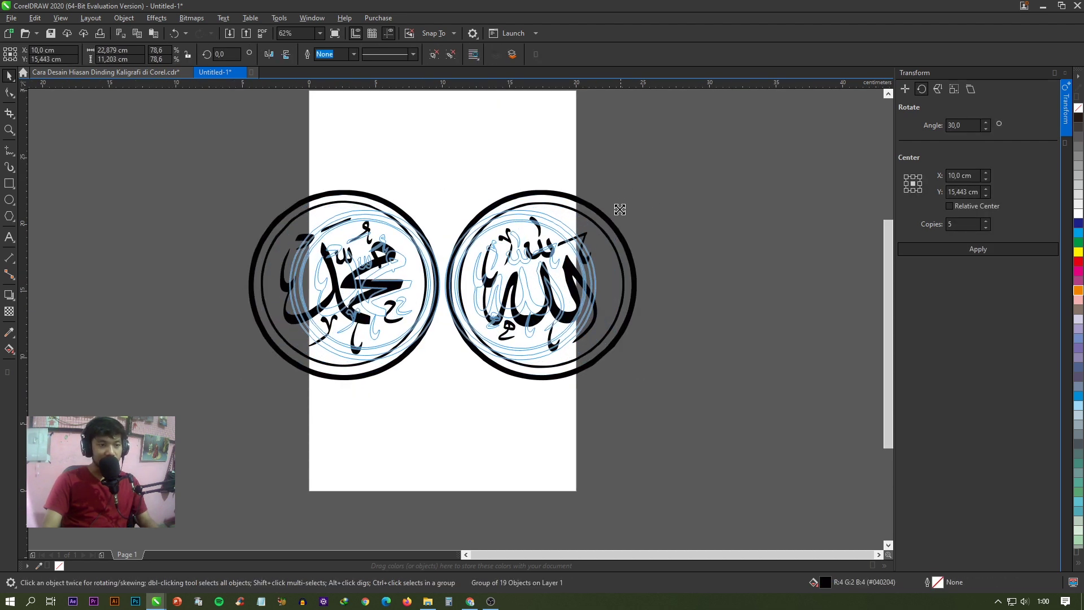
{"action": "left_click", "coordinate": [664, 220]}
- Ungroup the calligraphy and delete the circles around Muhammad and Allah
{"action": "scroll", "coordinate": [650, 214], "scroll_direction": "up", "scroll_amount": 2}
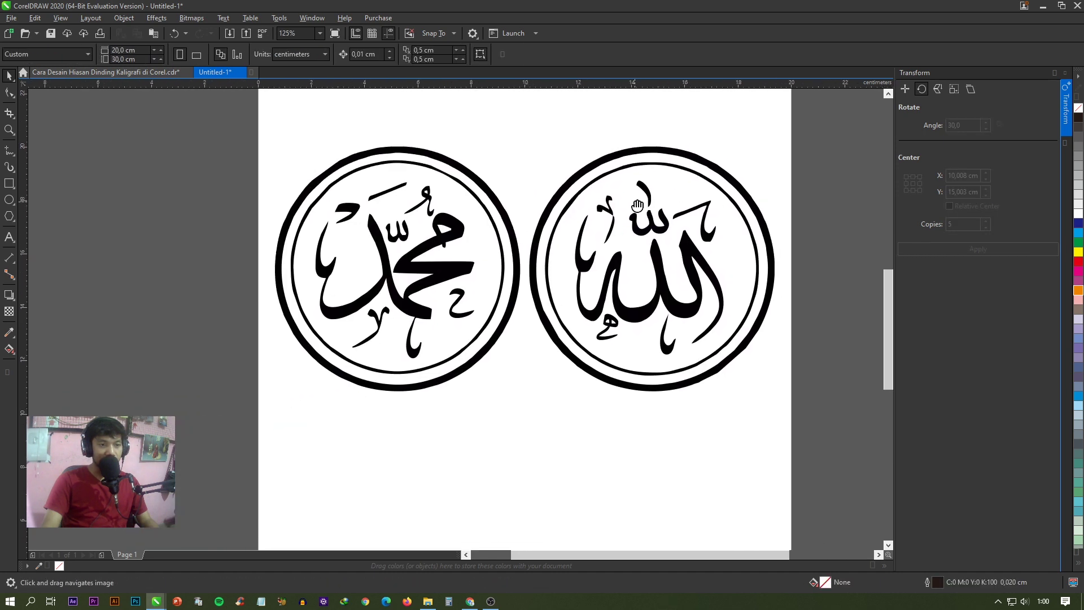
{"action": "left_click", "coordinate": [437, 171]}
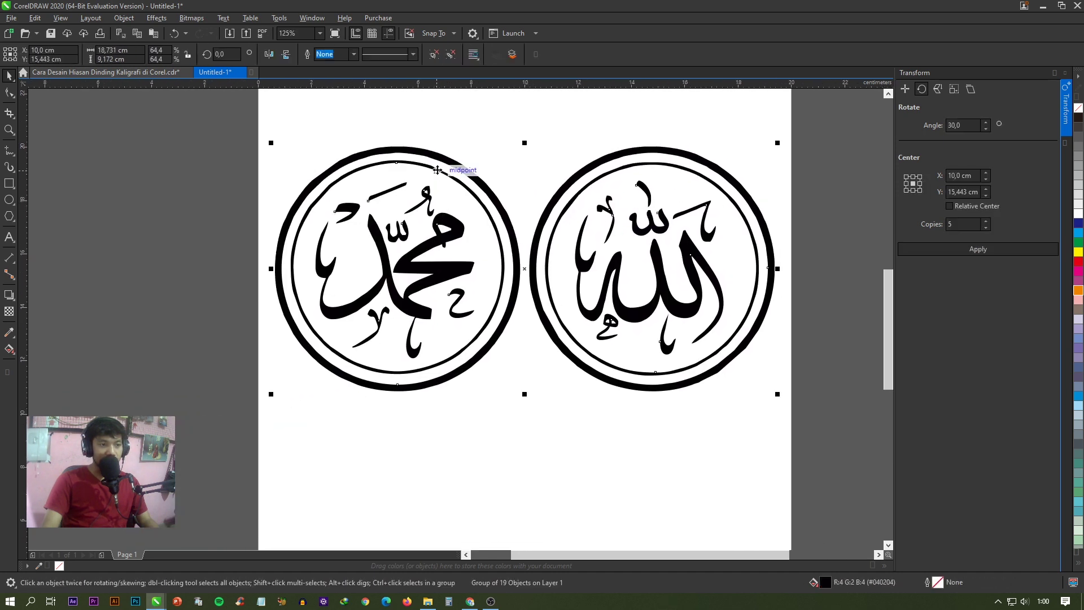
{"action": "right_click", "coordinate": [438, 170]}
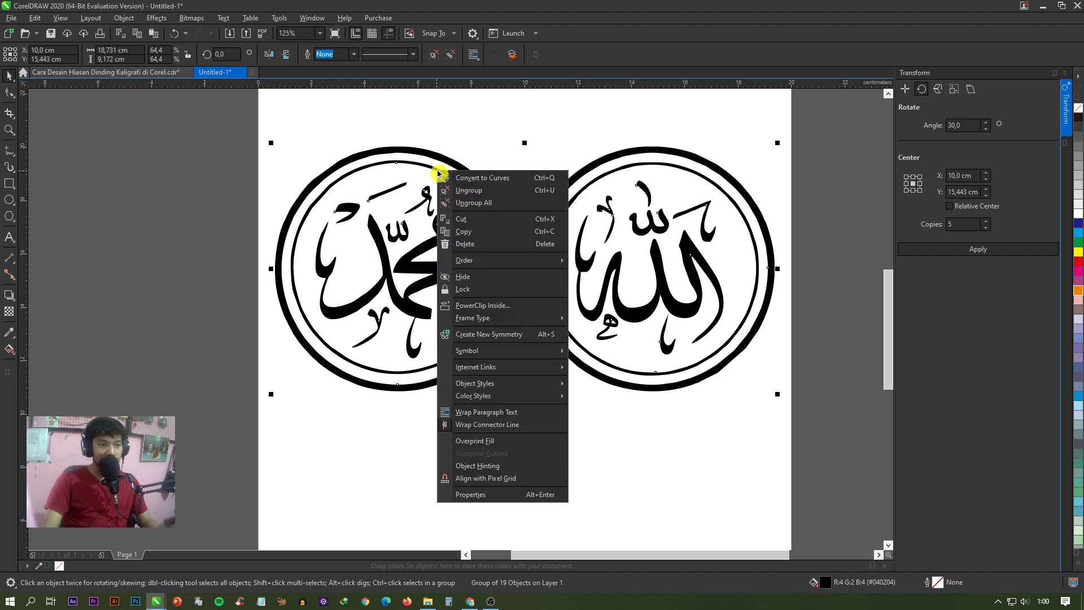
{"action": "left_click", "coordinate": [466, 196]}
{"action": "left_click", "coordinate": [316, 184]}
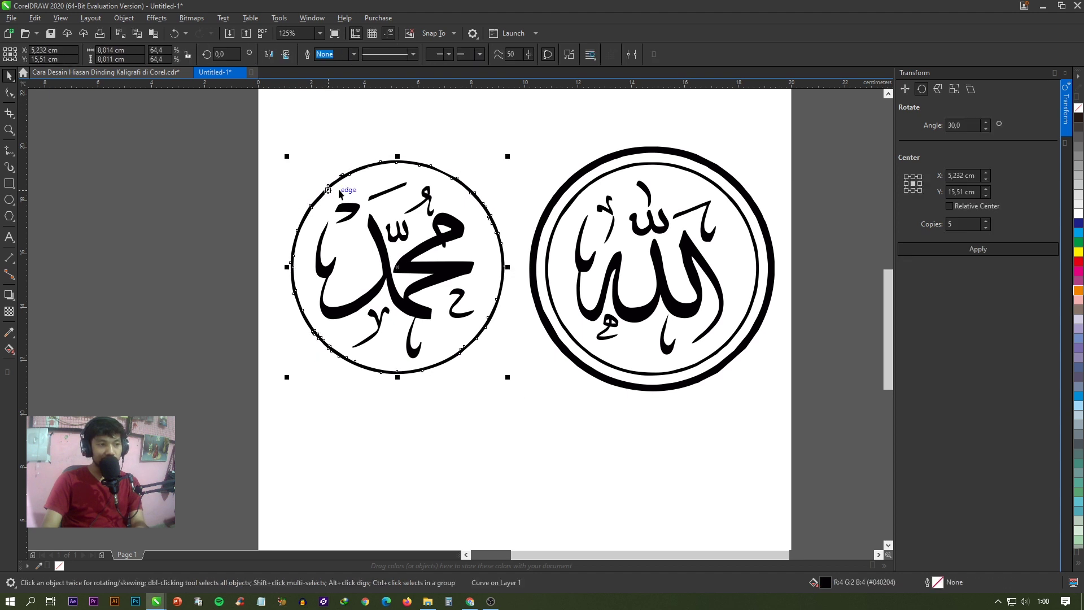
{"action": "key", "text": "Delete"}
{"action": "left_click", "coordinate": [649, 149]}
{"action": "key", "text": "Delete"}
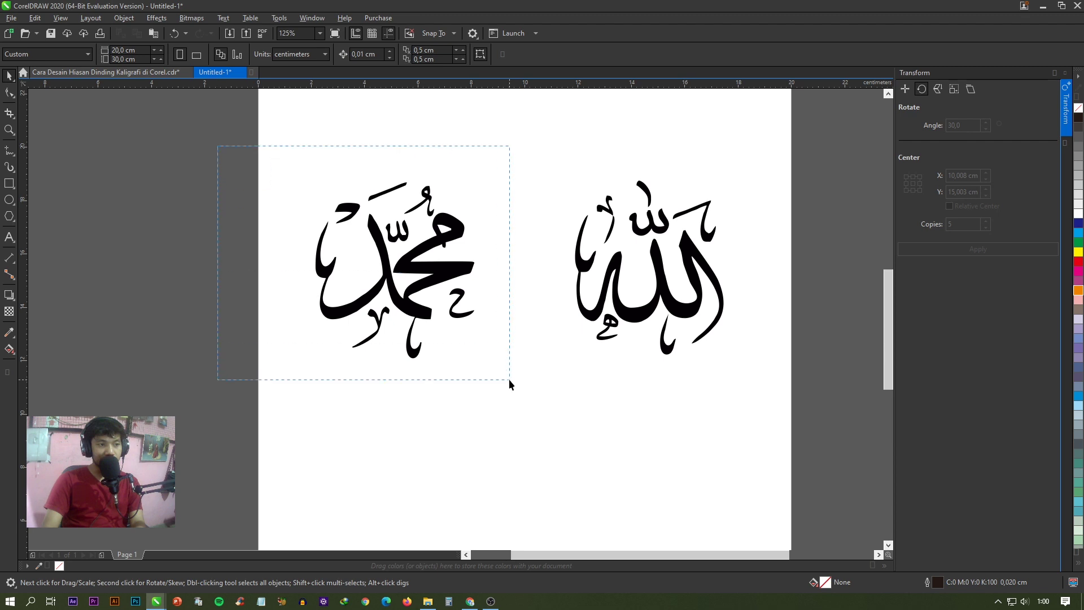
- Select the Muhammad calligraphy parts, undo the change, and view the whole page
{"action": "left_click_drag", "start_coordinate": [479, 313], "coordinate": [510, 378]}
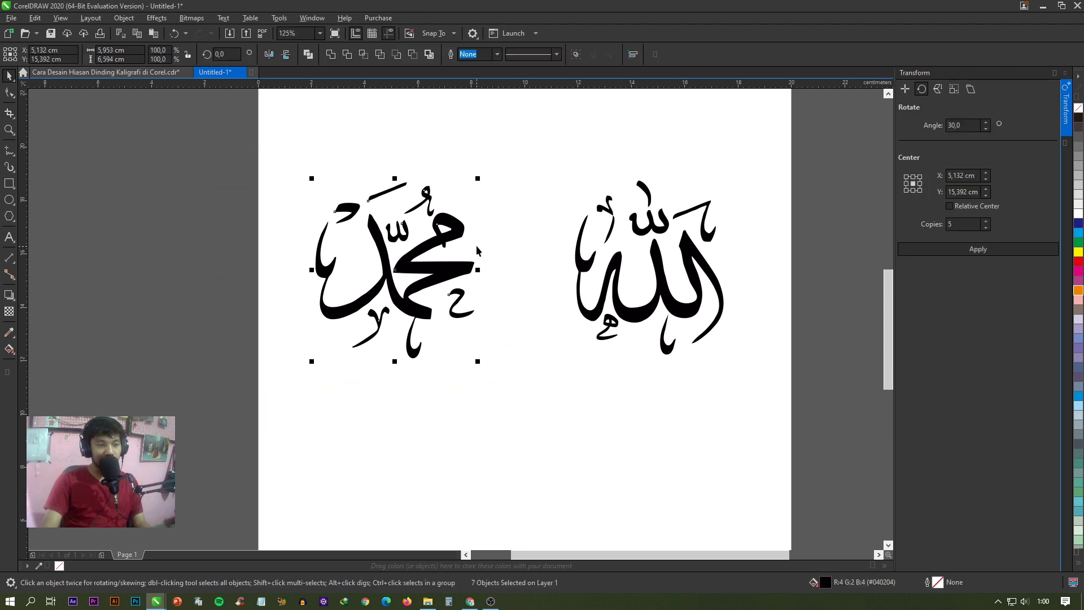
{"action": "key", "text": "ctrl+z"}
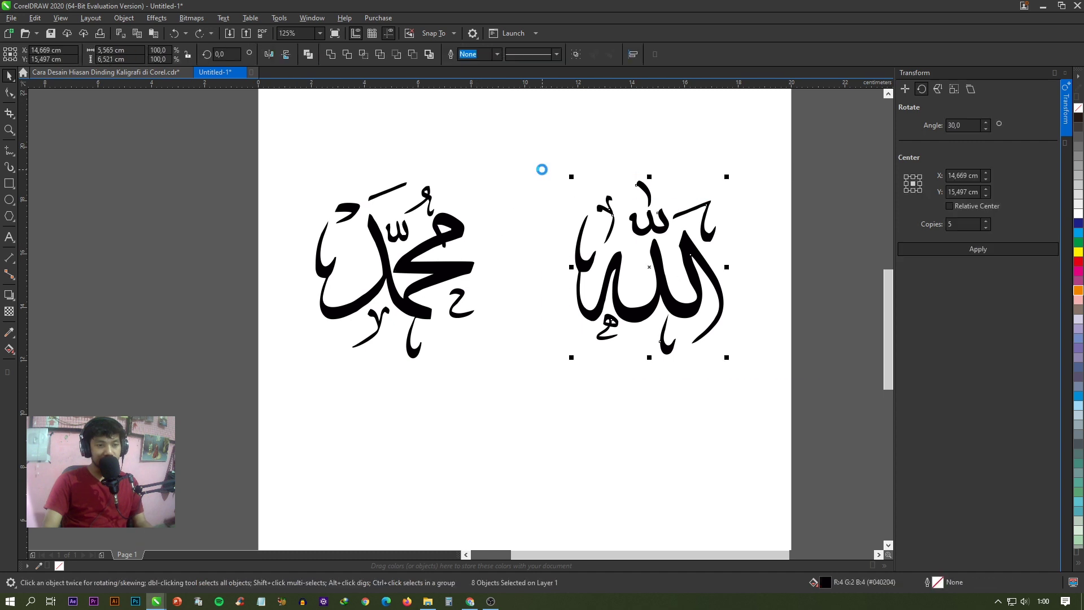
{"action": "left_click", "coordinate": [217, 196]}
{"action": "key", "text": "shift+F4"}
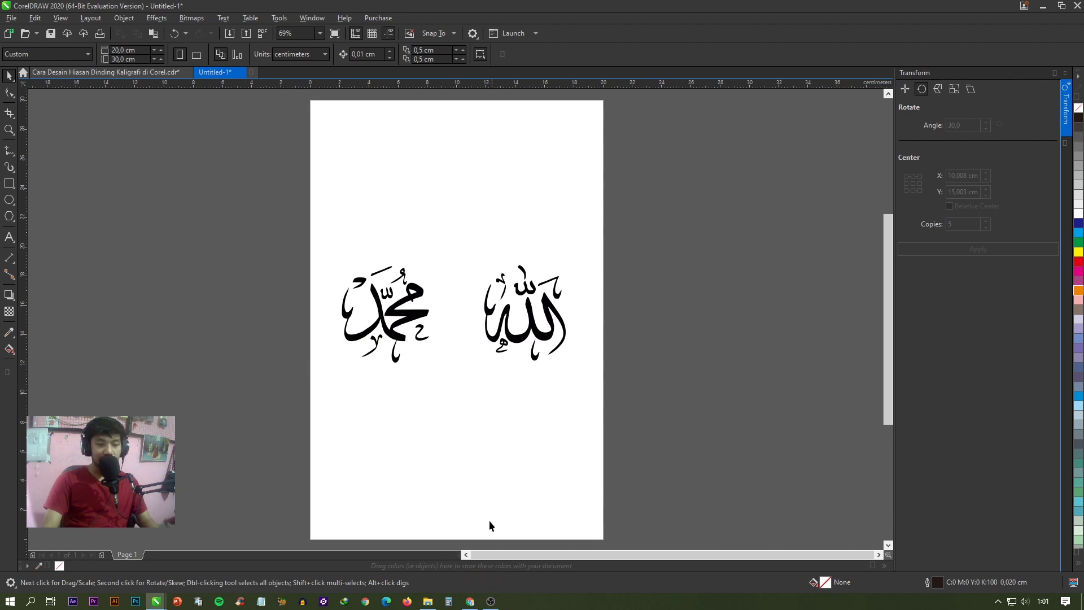
{"action": "left_click", "coordinate": [472, 602]}
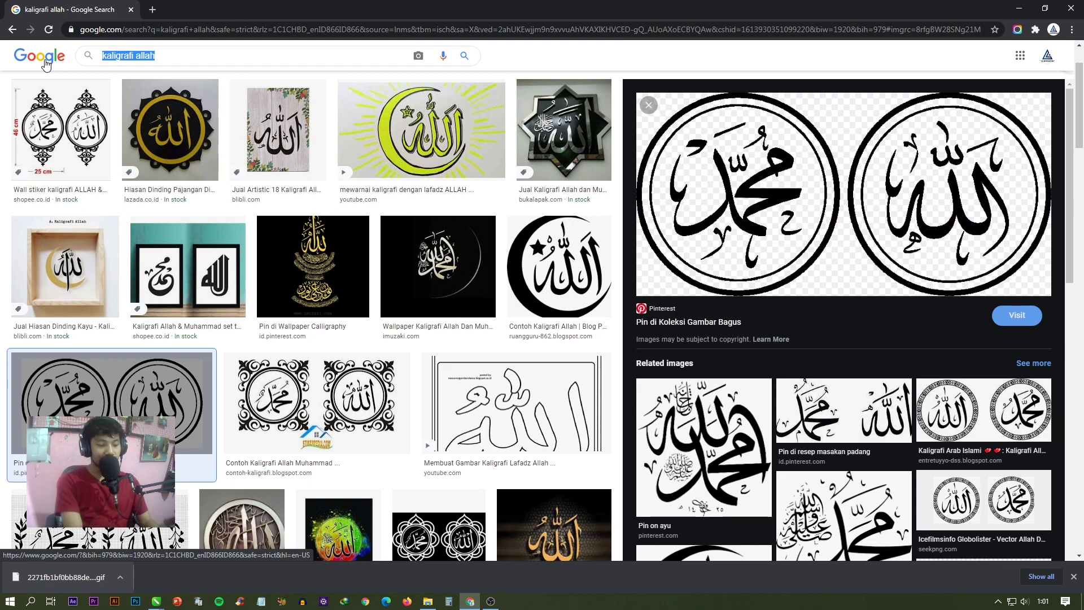
- Search images for 'background tropical hd' and copy the colourful leaves image
{"action": "type", "text": "BACKGROUND TRO"}
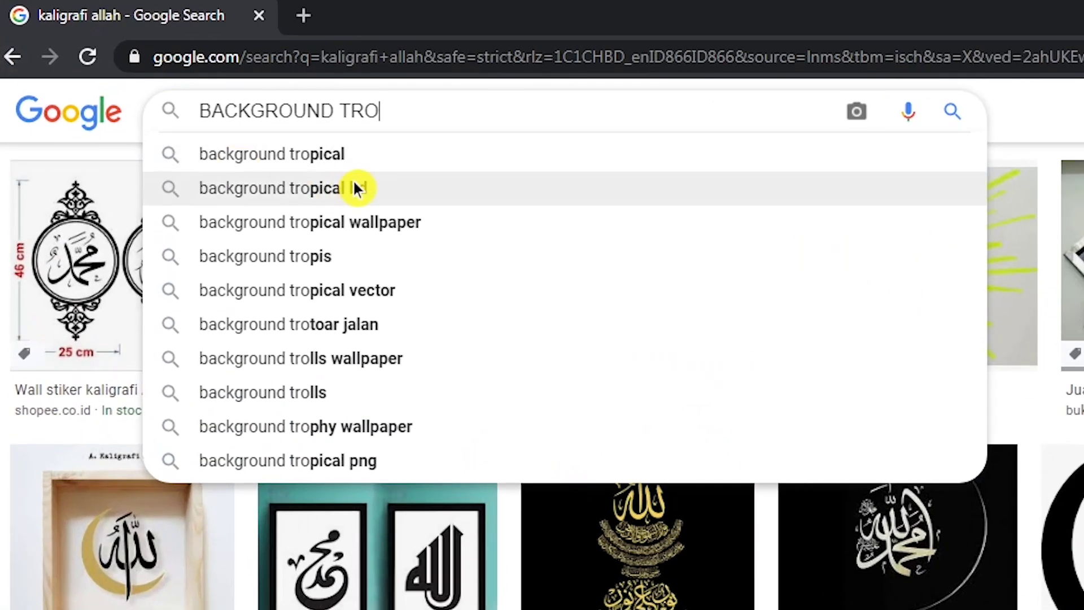
{"action": "left_click", "coordinate": [408, 189]}
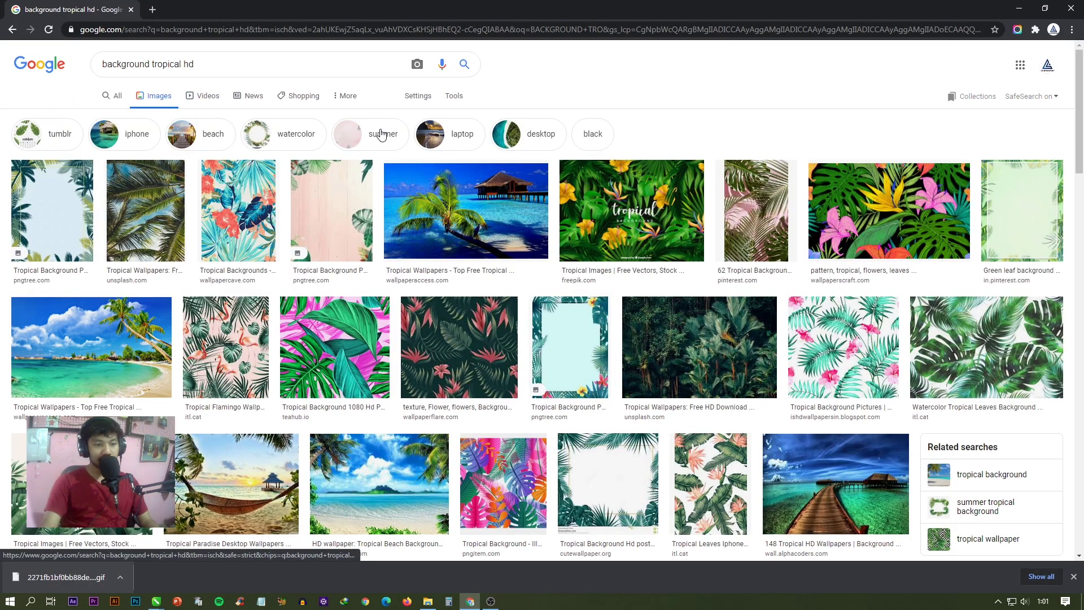
{"action": "scroll", "coordinate": [273, 322], "scroll_direction": "down", "scroll_amount": 2}
{"action": "scroll", "coordinate": [273, 323], "scroll_direction": "down", "scroll_amount": 3}
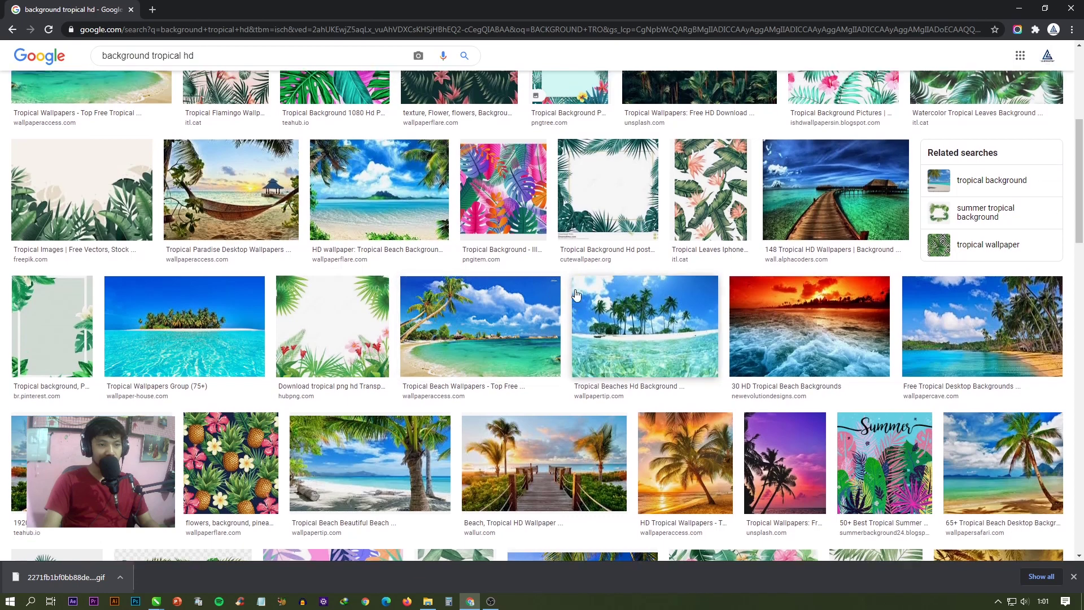
{"action": "scroll", "coordinate": [542, 338], "scroll_direction": "up", "scroll_amount": 3}
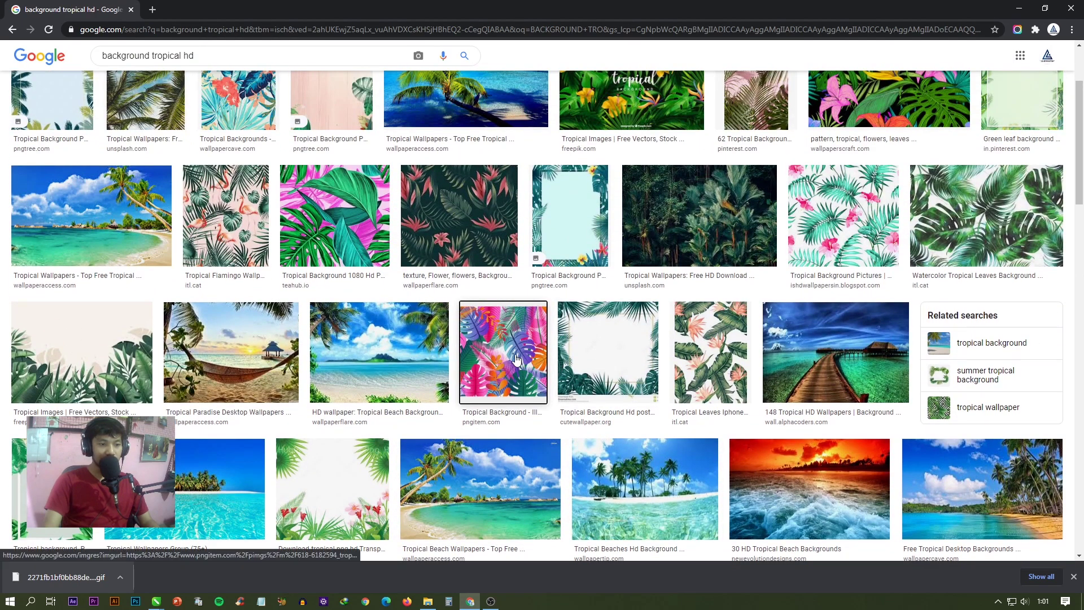
{"action": "left_click", "coordinate": [535, 354]}
{"action": "right_click", "coordinate": [849, 254]}
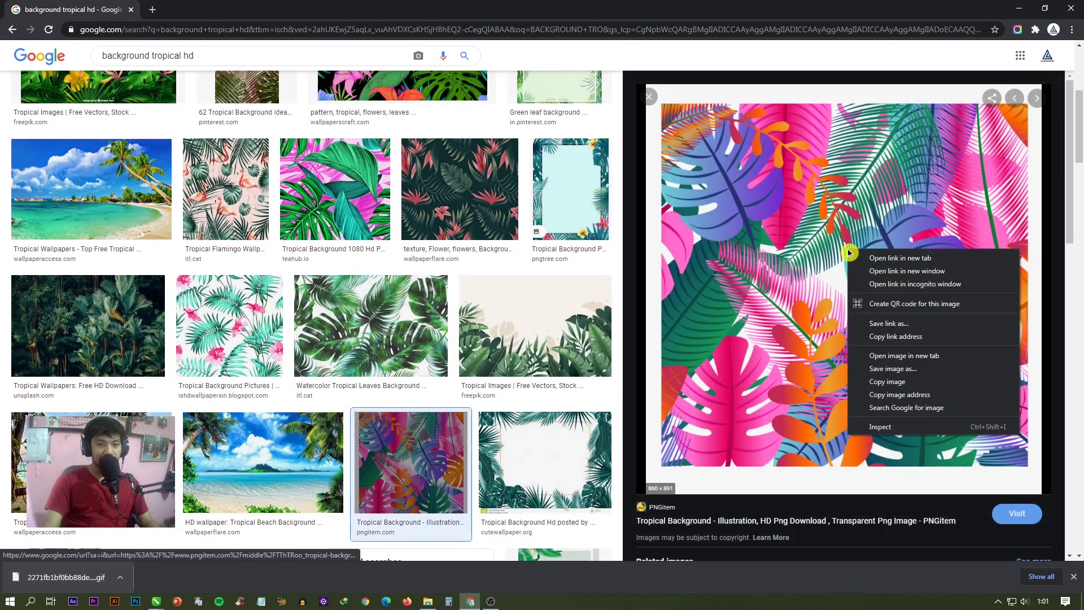
{"action": "left_click", "coordinate": [891, 384]}
{"action": "left_click", "coordinate": [1019, 9]}
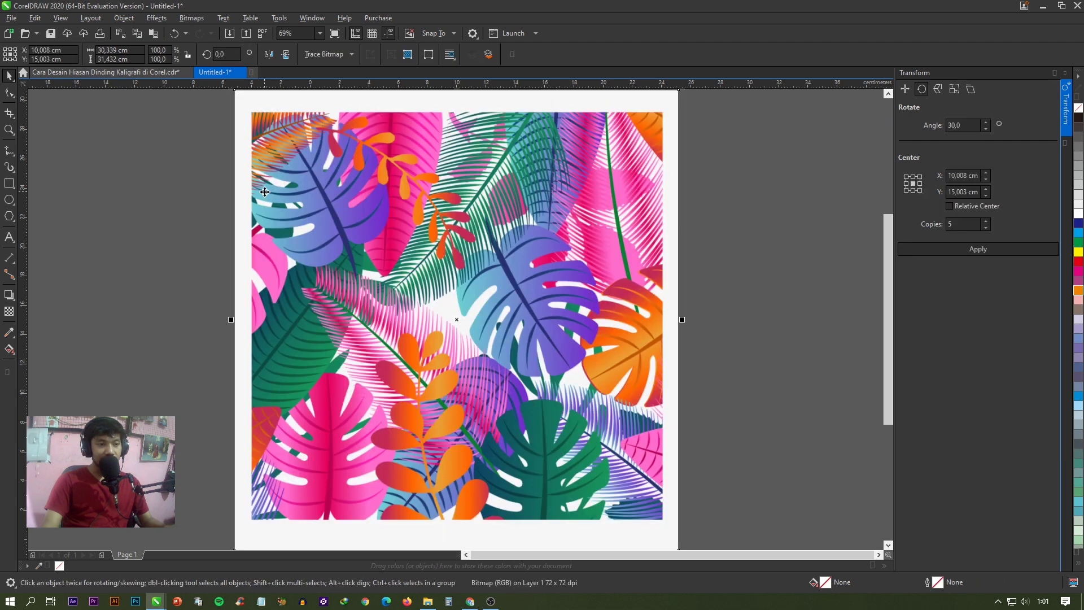
- PowerClip the pasted leaf image inside the page rectangle
{"action": "scroll", "coordinate": [462, 223], "scroll_direction": "down", "scroll_amount": 2}
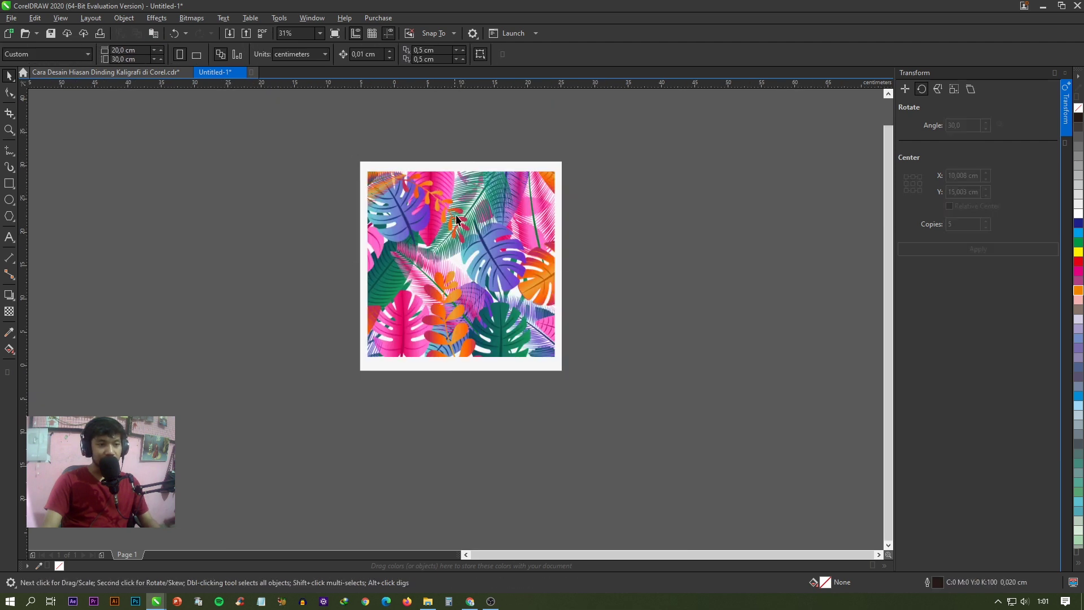
{"action": "scroll", "coordinate": [458, 220], "scroll_direction": "up", "scroll_amount": 2}
{"action": "mouse_move", "coordinate": [459, 220]}
{"action": "left_mouse_down"}
{"action": "mouse_move", "coordinate": [640, 223]}
{"action": "mouse_move", "coordinate": [265, 218]}
{"action": "left_mouse_up"}
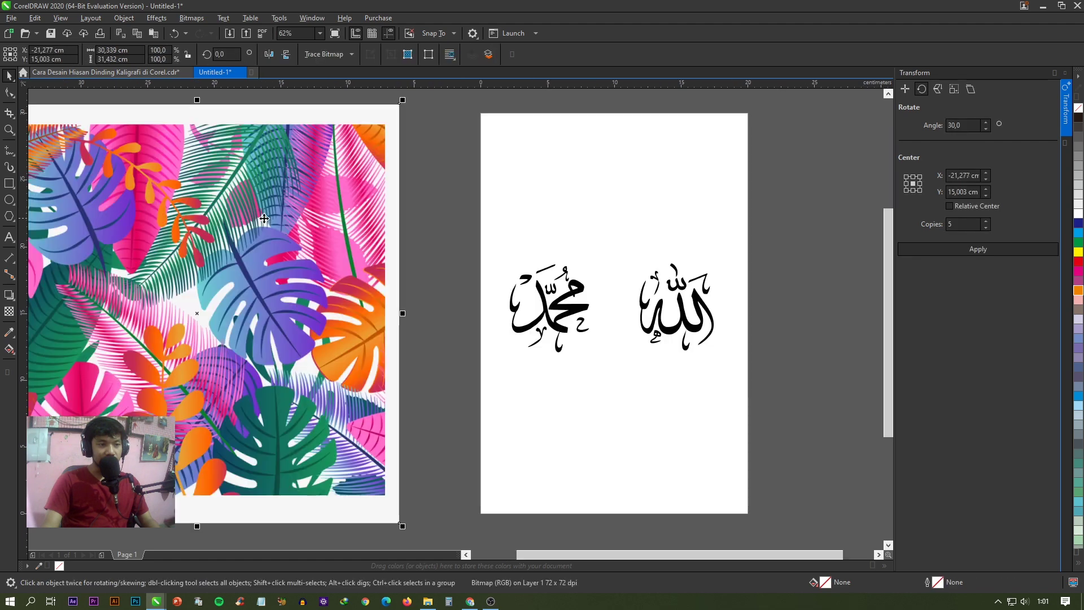
{"action": "right_click", "coordinate": [346, 186]}
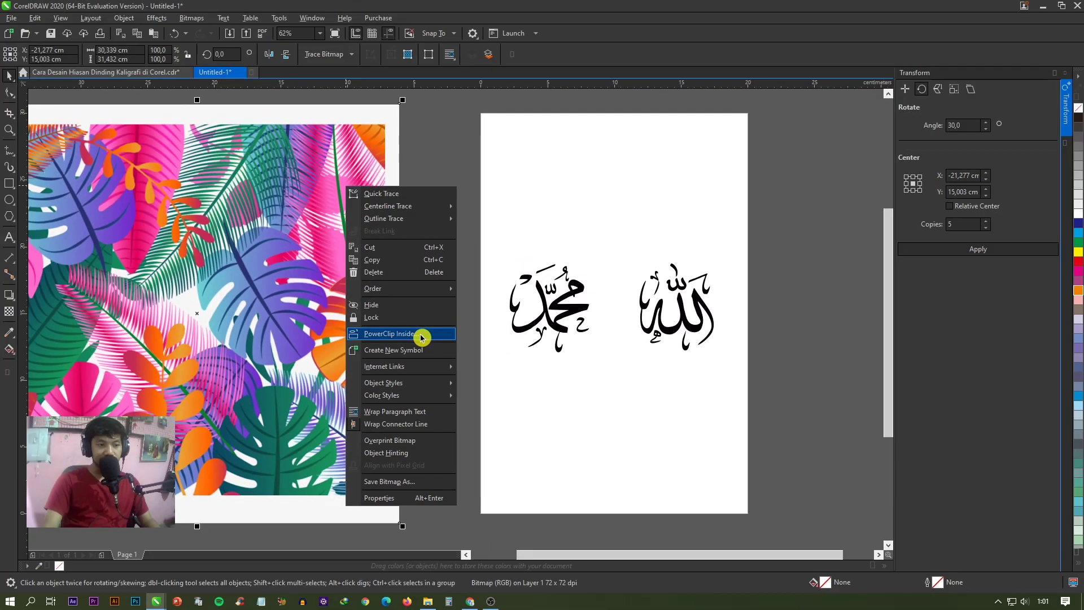
{"action": "left_click", "coordinate": [420, 335]}
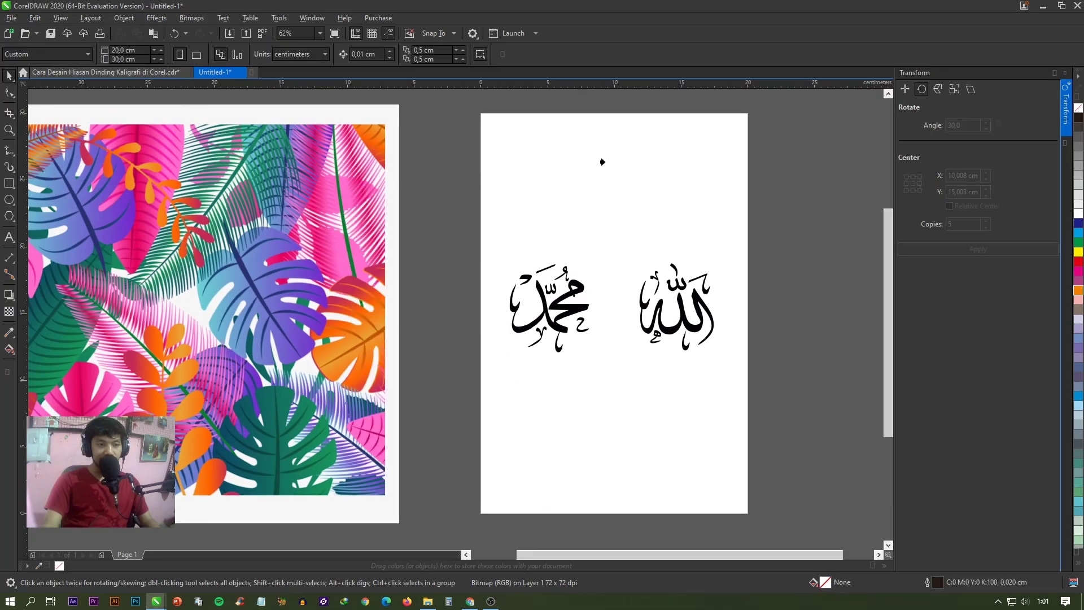
{"action": "left_click", "coordinate": [619, 205]}
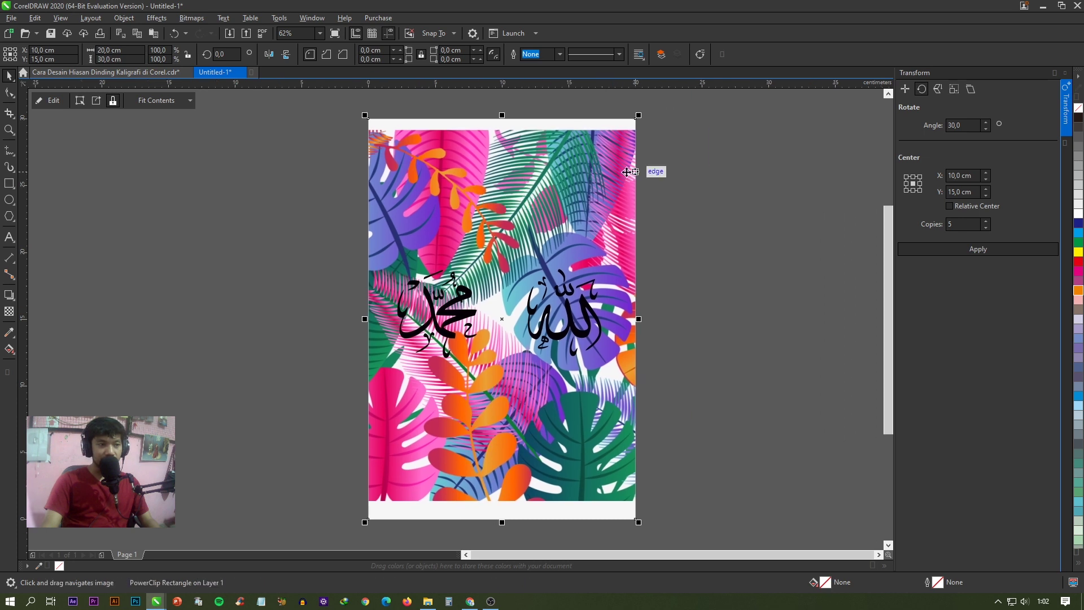
- Open the clipped leaf image's contents for editing
{"action": "left_click", "coordinate": [59, 102]}
{"action": "left_click", "coordinate": [230, 145]}
{"action": "left_click", "coordinate": [422, 166]}
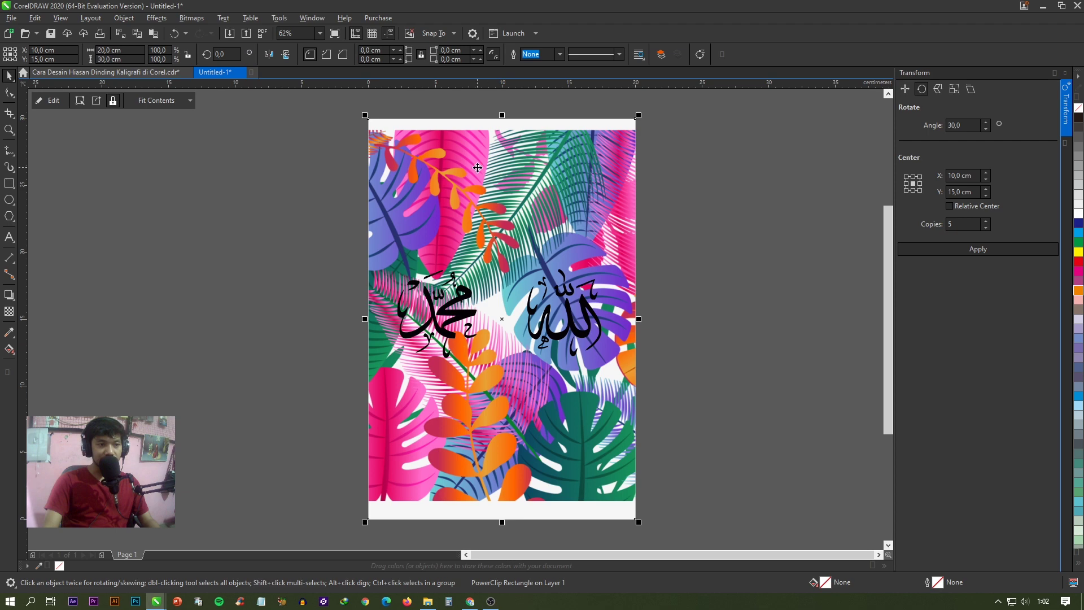
{"action": "left_click", "coordinate": [477, 168], "text": "ctrl"}
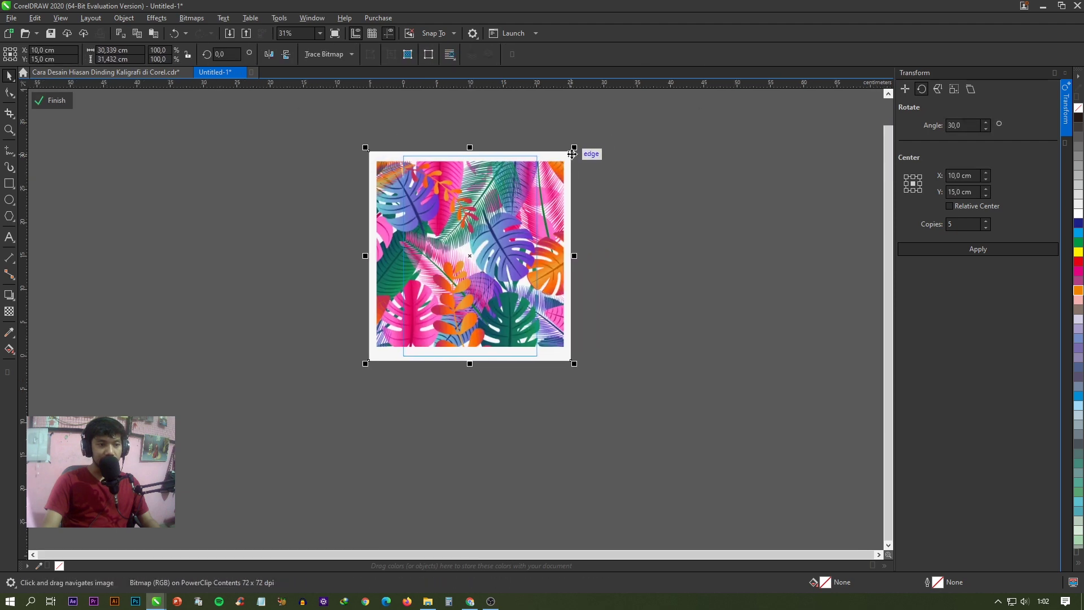
- Enlarge the leaf image to about 114%, shift it right, and finish PowerClip editing
{"action": "left_click_drag", "start_coordinate": [575, 148], "coordinate": [586, 140]}
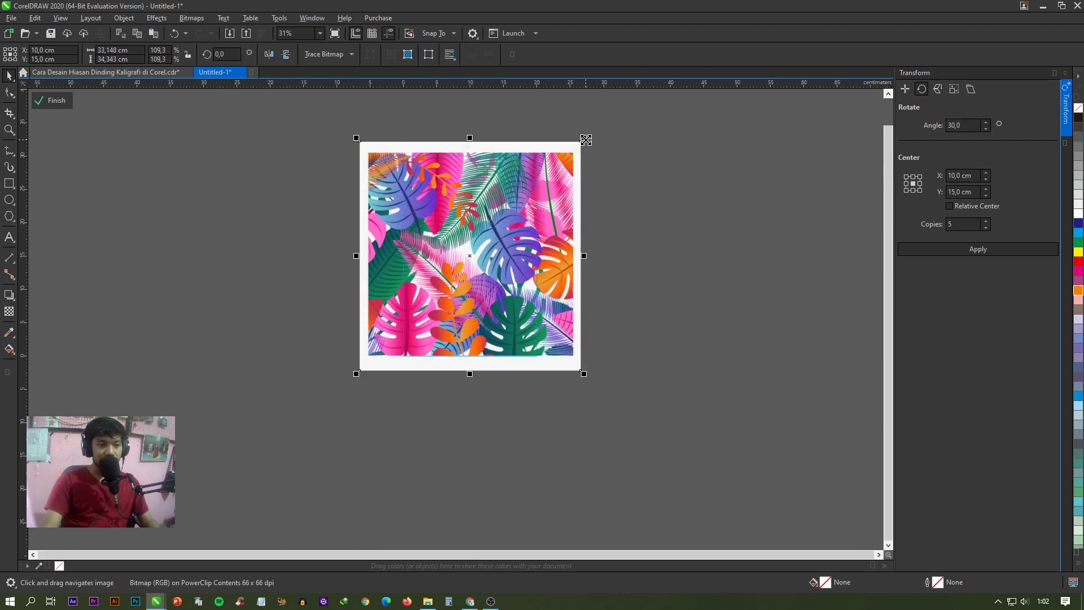
{"action": "left_click_drag", "start_coordinate": [587, 145], "coordinate": [590, 137]}
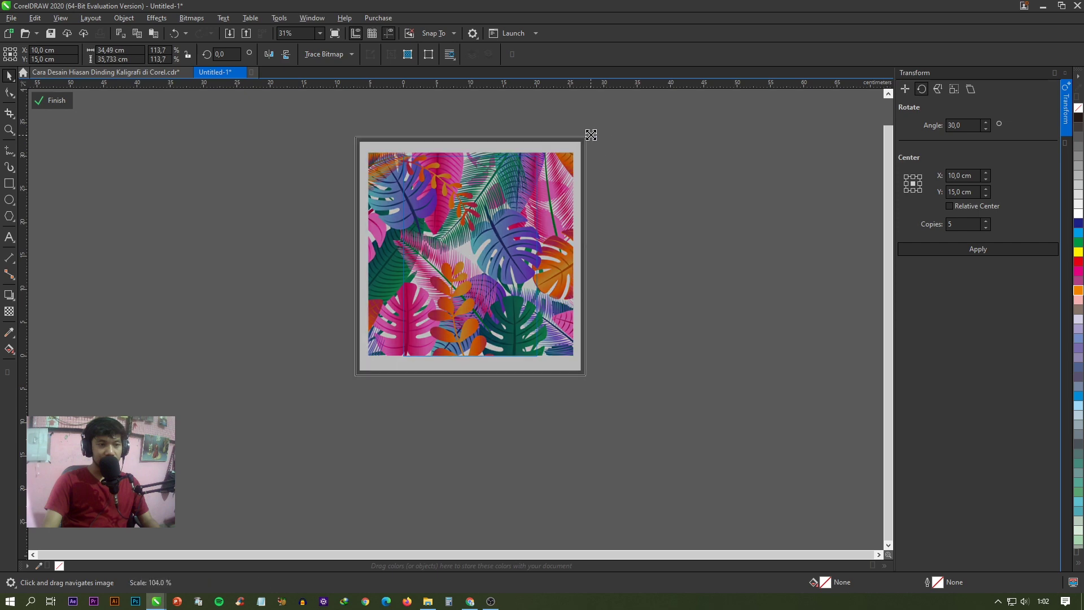
{"action": "scroll", "coordinate": [440, 176], "scroll_direction": "up", "scroll_amount": 2}
{"action": "mouse_move", "coordinate": [439, 176]}
{"action": "left_mouse_down"}
{"action": "mouse_move", "coordinate": [500, 173]}
{"action": "mouse_move", "coordinate": [492, 172]}
{"action": "left_mouse_up"}
{"action": "scroll", "coordinate": [420, 176], "scroll_direction": "down", "scroll_amount": 2}
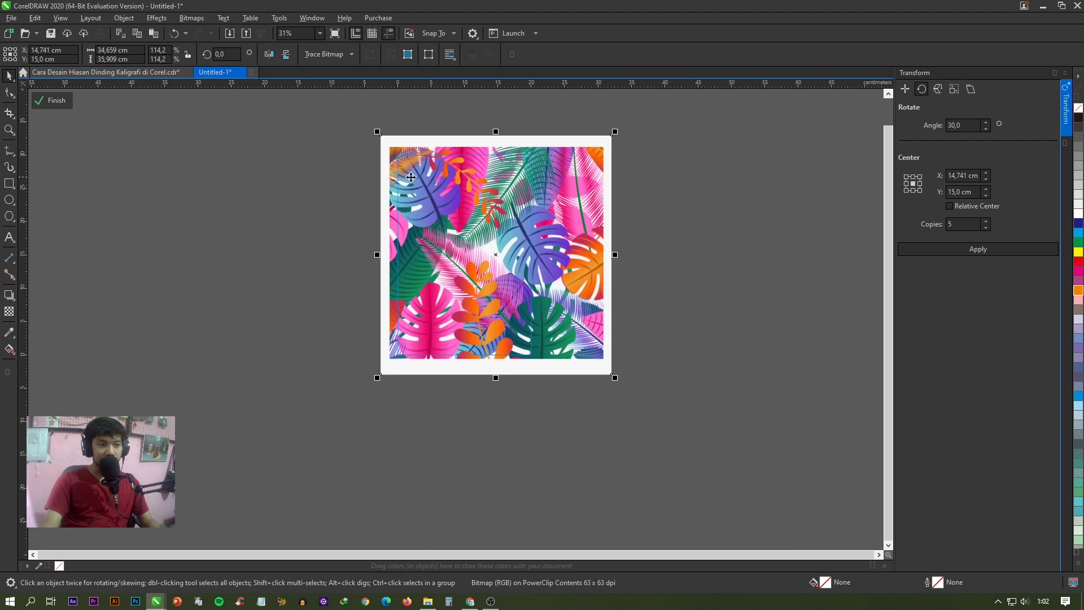
{"action": "scroll", "coordinate": [297, 163], "scroll_direction": "up", "scroll_amount": 2}
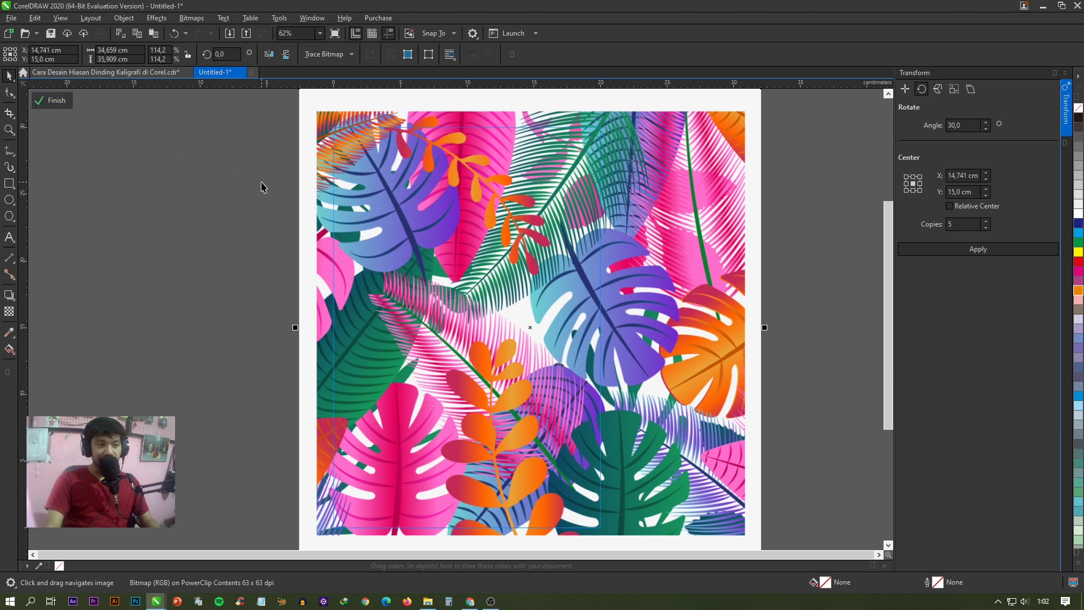
{"action": "left_click", "coordinate": [262, 186], "text": "ctrl"}
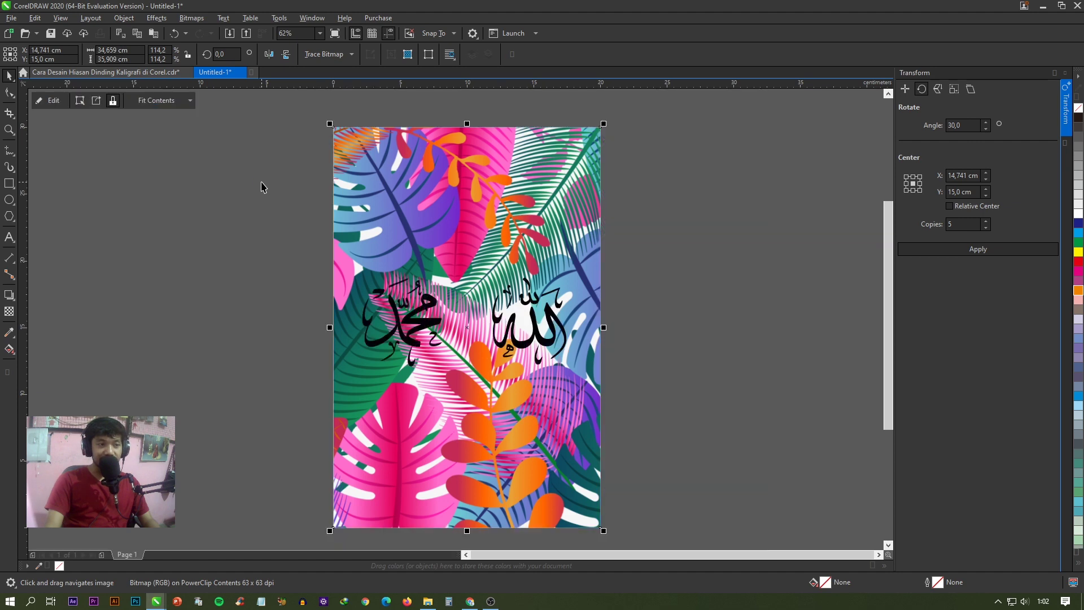
- Pan the view and move both calligraphy pieces off the page to the left
{"action": "key", "text": "h"}
{"action": "left_click_drag", "start_coordinate": [548, 244], "coordinate": [616, 232]}
{"action": "key", "text": "space"}
{"action": "key", "text": "ctrl+a"}
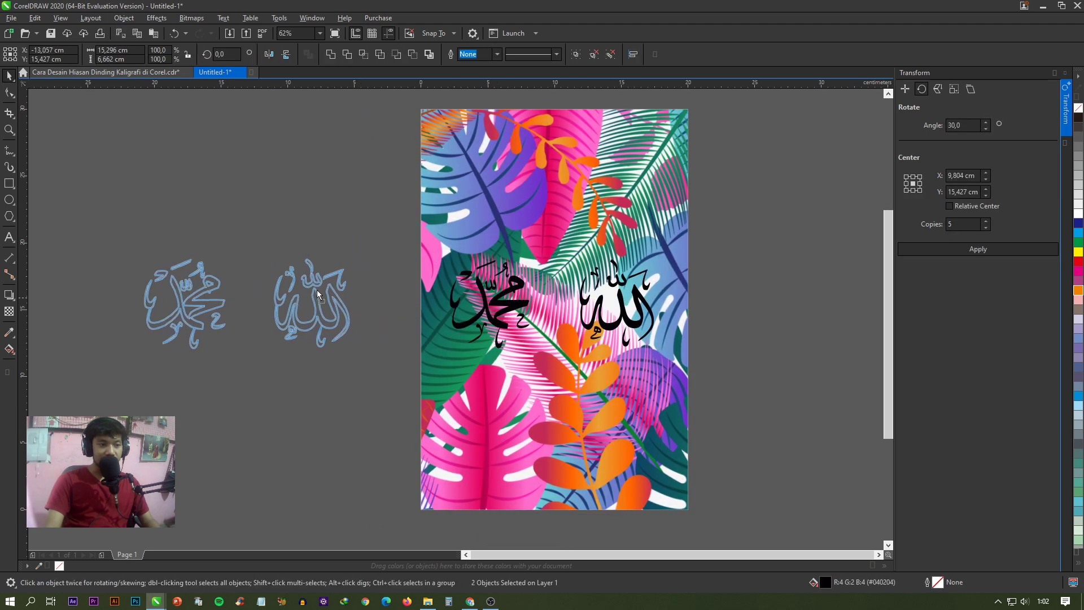
{"action": "left_click_drag", "start_coordinate": [623, 297], "coordinate": [308, 297]}
{"action": "left_click", "coordinate": [346, 211]}
- Check the reference document, then move the calligraphy pieces lower beside the page
{"action": "left_click", "coordinate": [91, 72]}
{"action": "scroll", "coordinate": [324, 223], "scroll_direction": "up", "scroll_amount": 3}
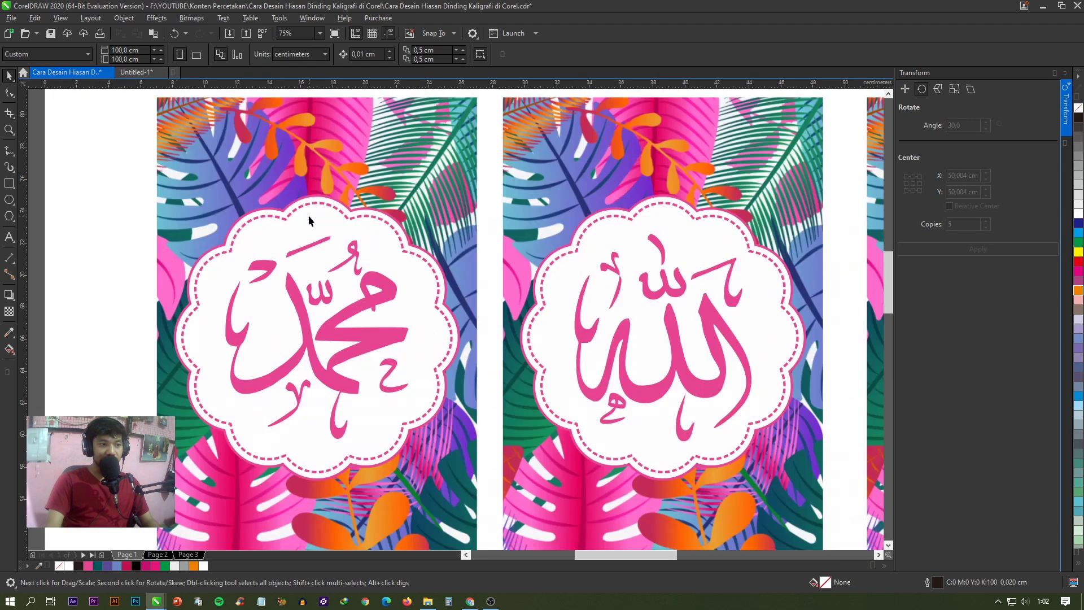
{"action": "left_click", "coordinate": [145, 75]}
{"action": "left_click_drag", "start_coordinate": [124, 218], "coordinate": [364, 375]}
{"action": "left_click_drag", "start_coordinate": [309, 286], "coordinate": [309, 413]}
{"action": "left_click", "coordinate": [333, 236]}
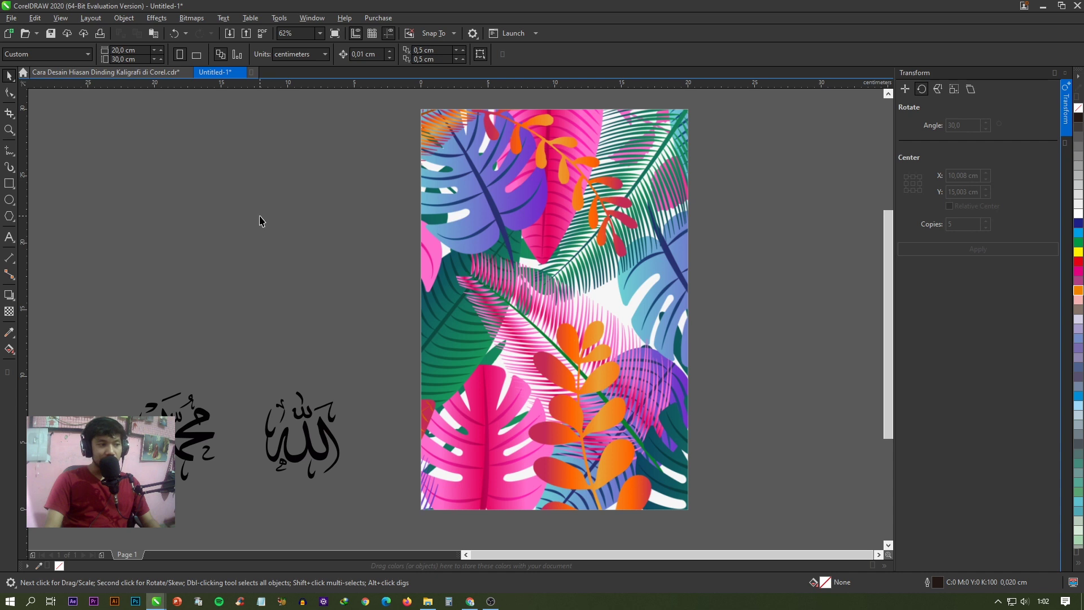
- Draw a small circle left of the page and drop a duplicate directly above it
{"action": "left_click", "coordinate": [9, 200]}
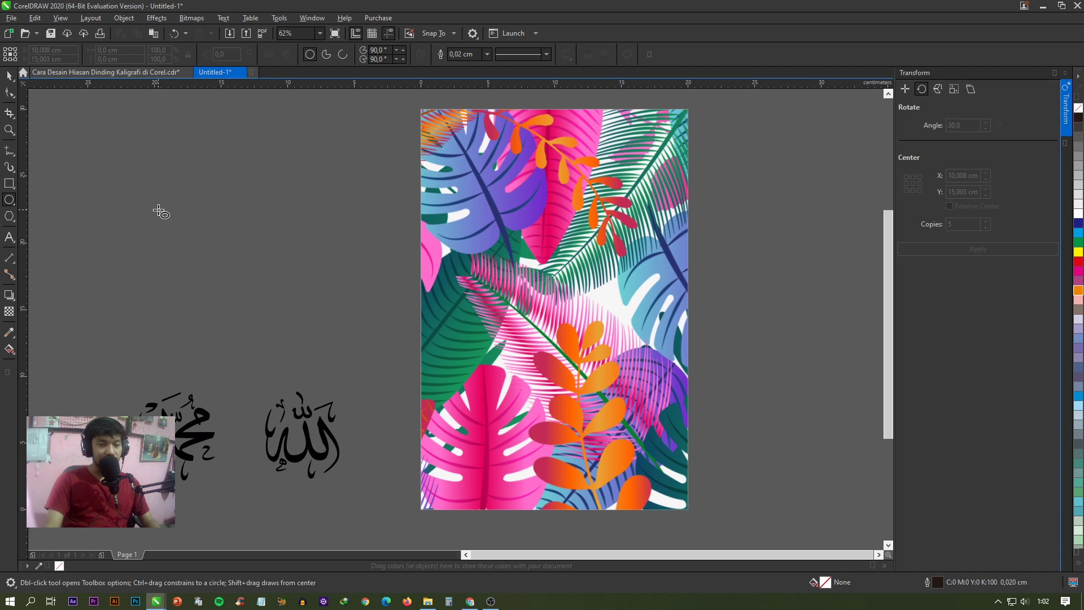
{"action": "left_click_drag", "start_coordinate": [159, 210], "coordinate": [209, 252]}
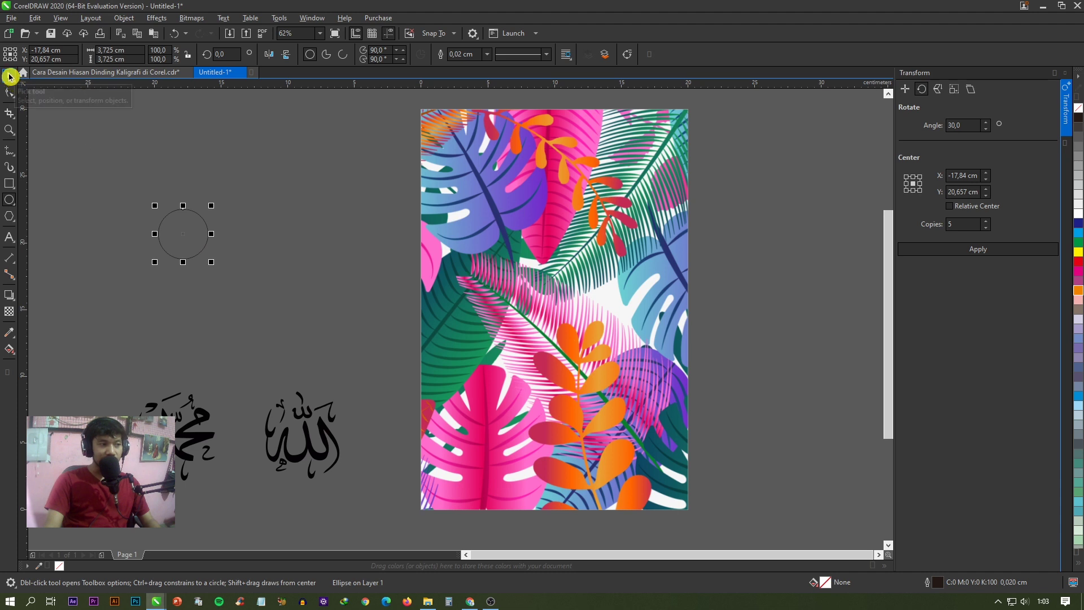
{"action": "left_click", "coordinate": [10, 76]}
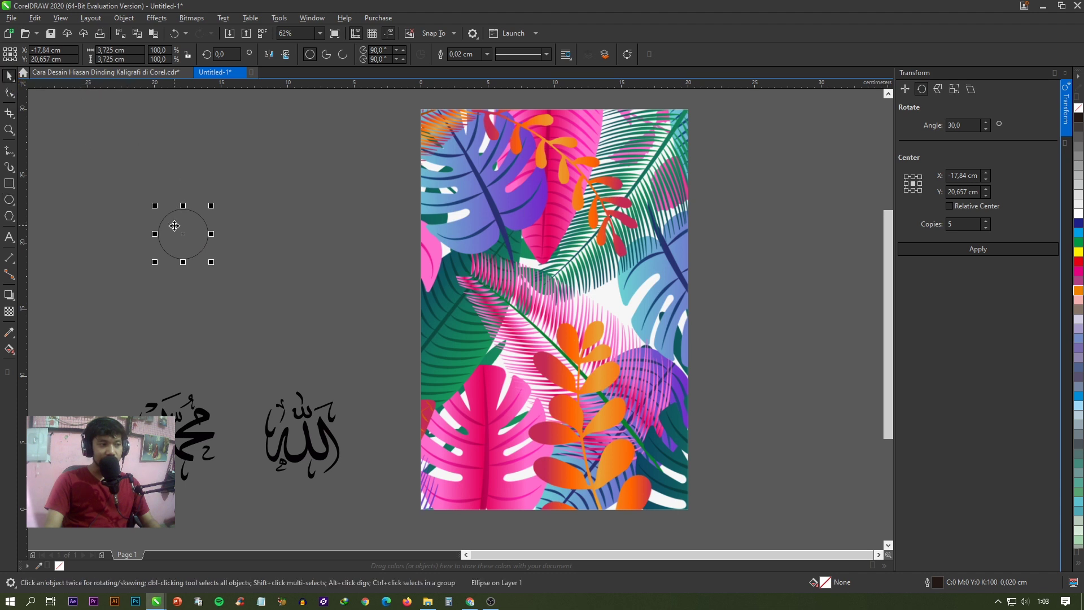
{"action": "left_click", "coordinate": [175, 224]}
{"action": "left_click_drag", "start_coordinate": [174, 223], "coordinate": [163, 120]}
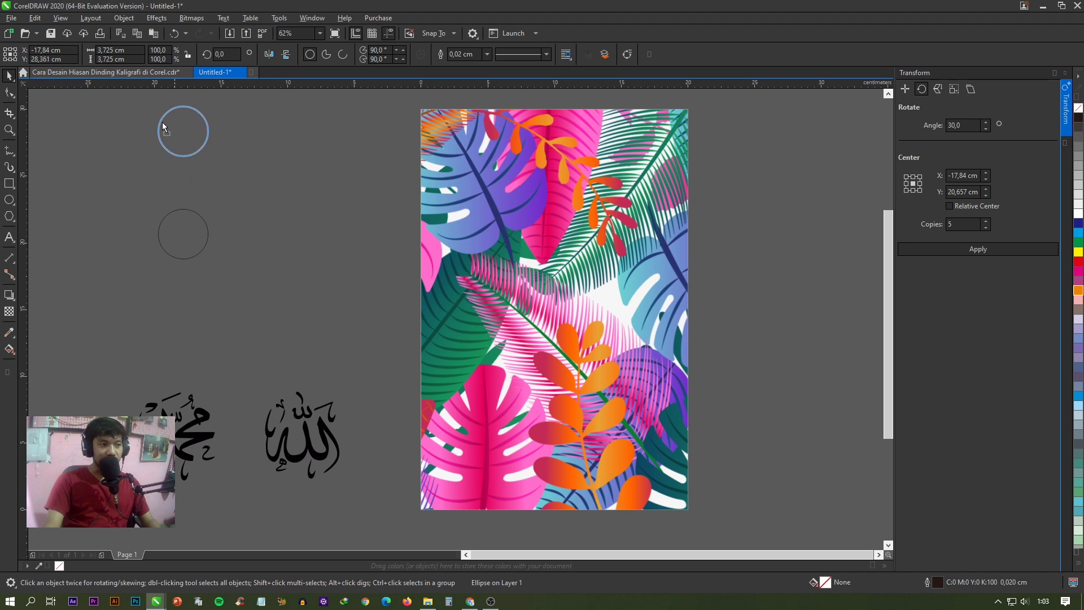
{"action": "left_click_drag", "start_coordinate": [163, 119], "coordinate": [163, 118]}
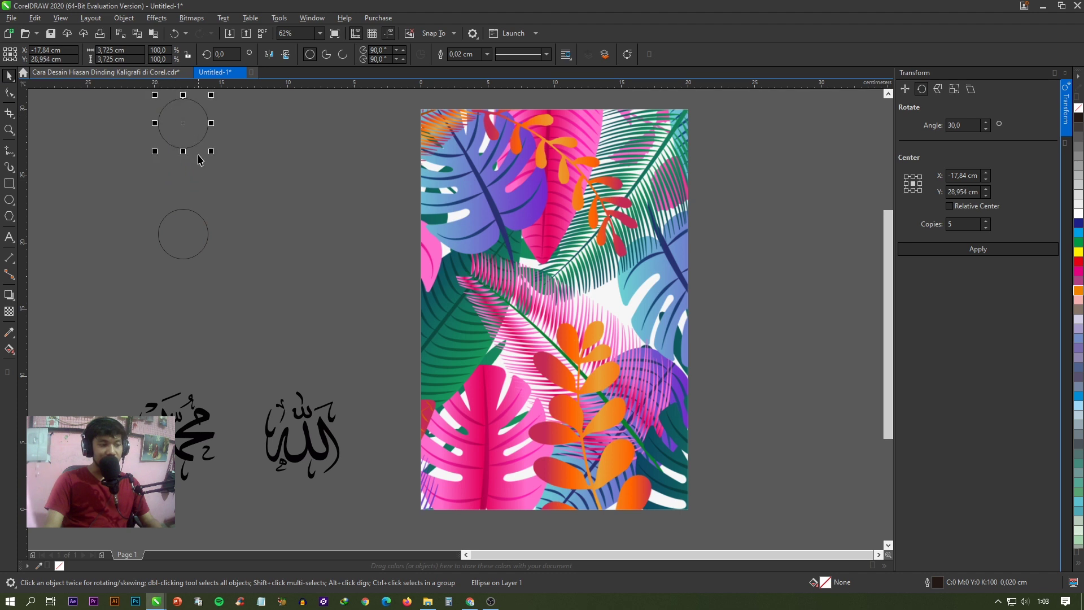
- Move the two stacked circles down together and group them into one object
{"action": "left_click", "coordinate": [188, 224], "text": "shift"}
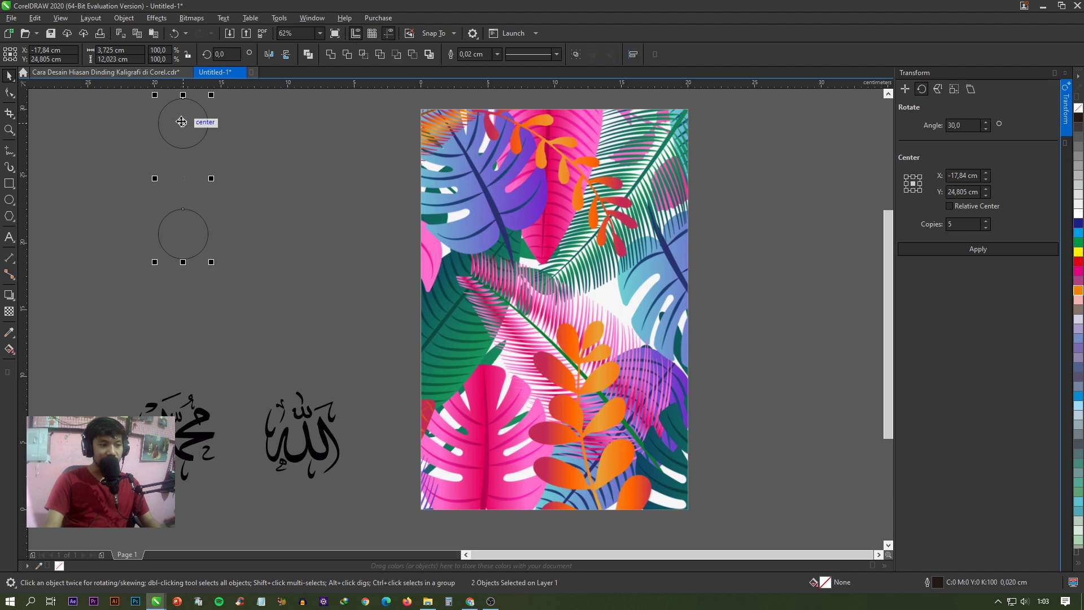
{"action": "left_click_drag", "start_coordinate": [195, 122], "coordinate": [195, 182]}
{"action": "left_click", "coordinate": [246, 189]}
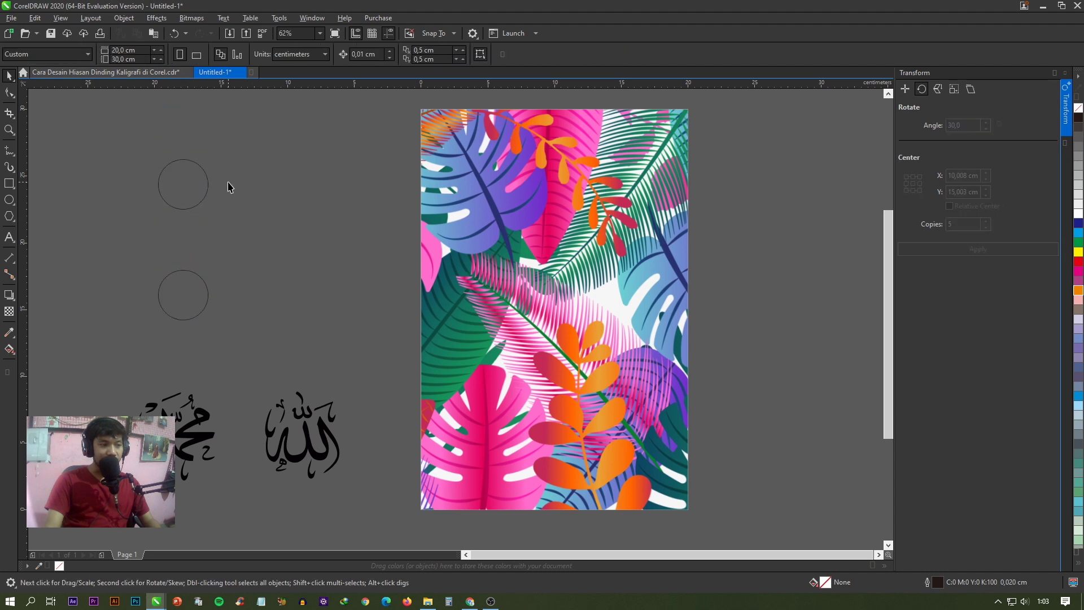
{"action": "left_click_drag", "start_coordinate": [175, 212], "coordinate": [249, 342]}
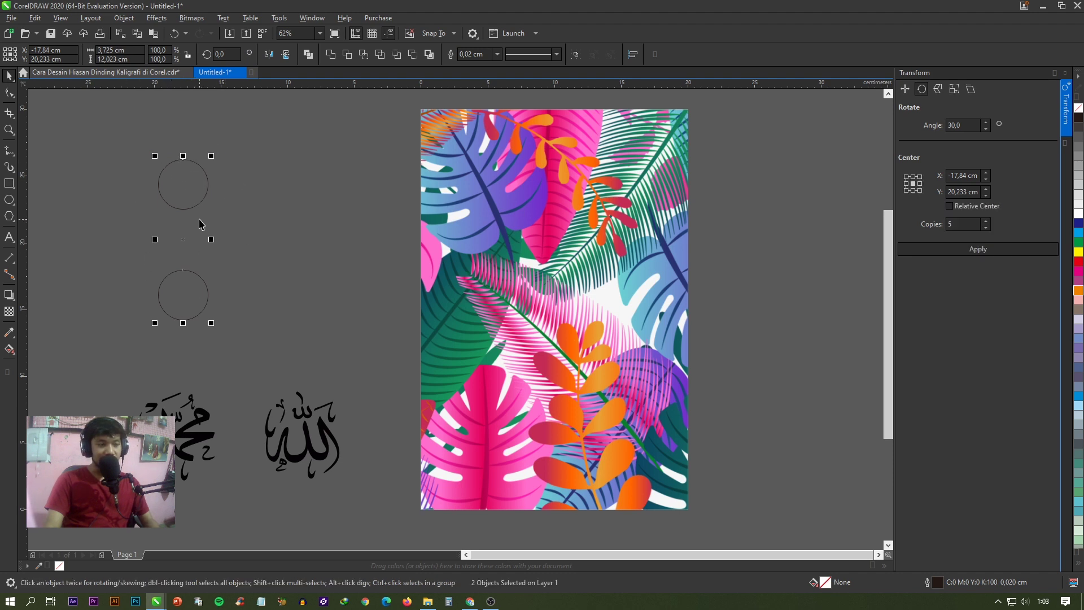
{"action": "left_click", "coordinate": [173, 195]}
{"action": "key", "text": "ctrl+z"}
{"action": "key", "text": "ctrl+z"}
{"action": "key", "text": "ctrl+z"}
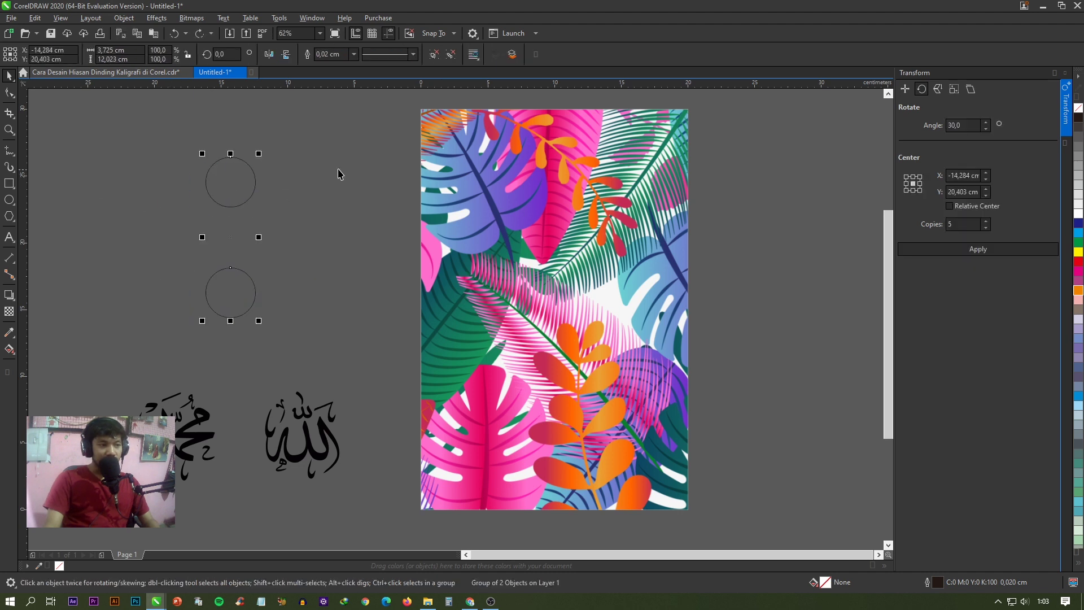
{"action": "key", "text": "ctrl+z"}
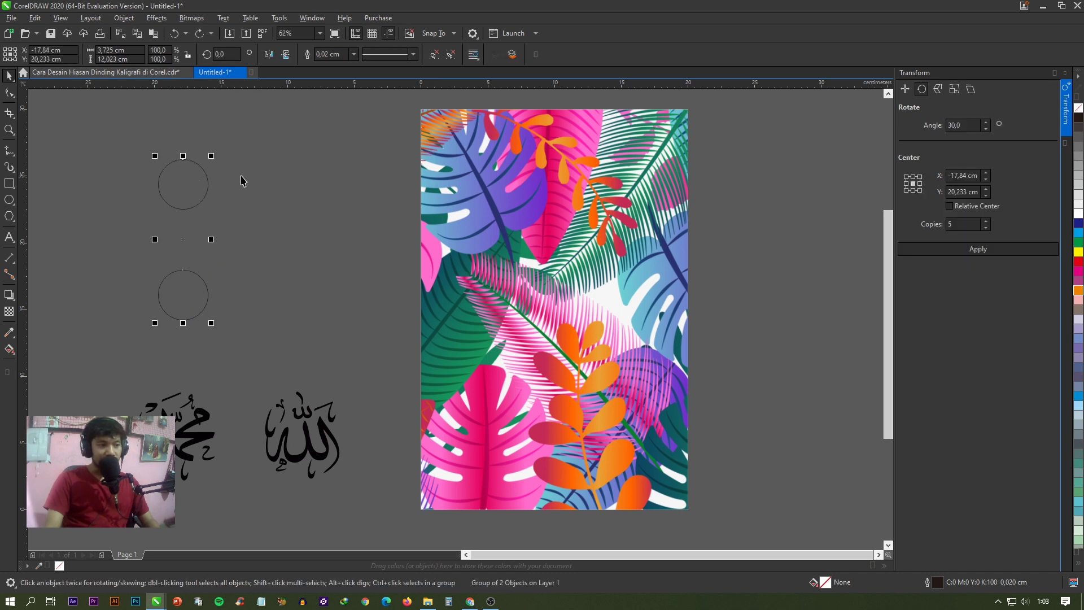
{"action": "left_click", "coordinate": [145, 169]}
{"action": "left_click_drag", "start_coordinate": [133, 146], "coordinate": [291, 332]}
{"action": "left_click", "coordinate": [269, 139]}
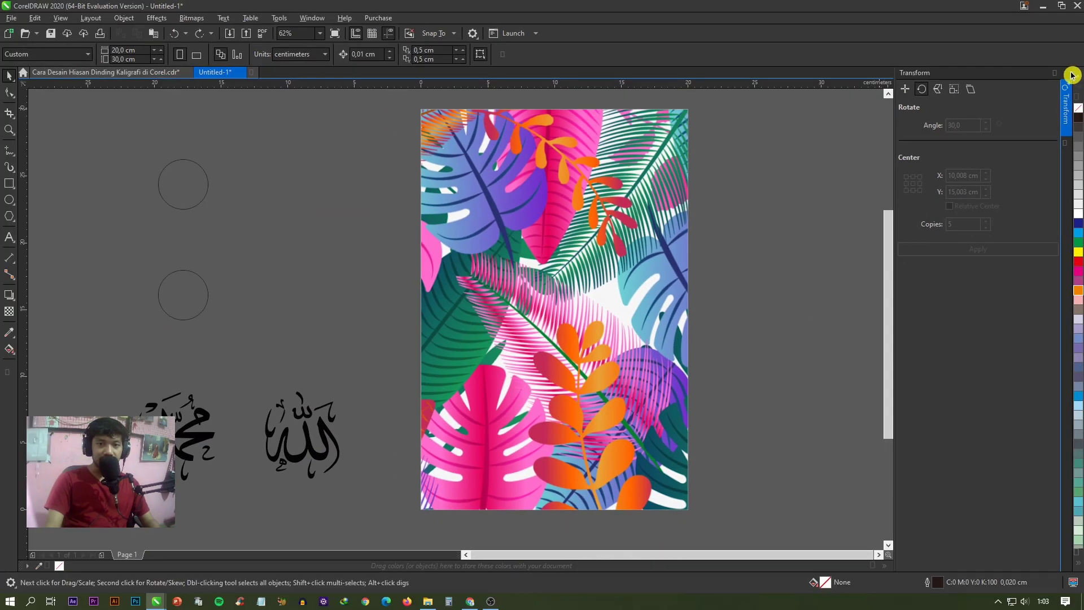
- Reopen the Transform docker from the Window menu's docker list
{"action": "left_click", "coordinate": [1068, 75]}
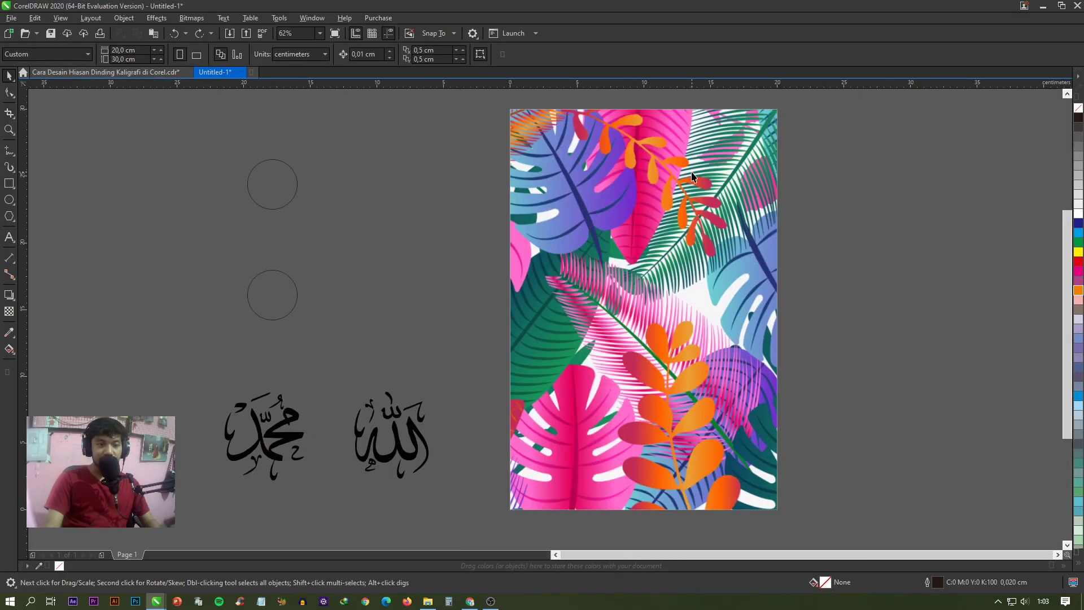
{"action": "left_click", "coordinate": [313, 18]}
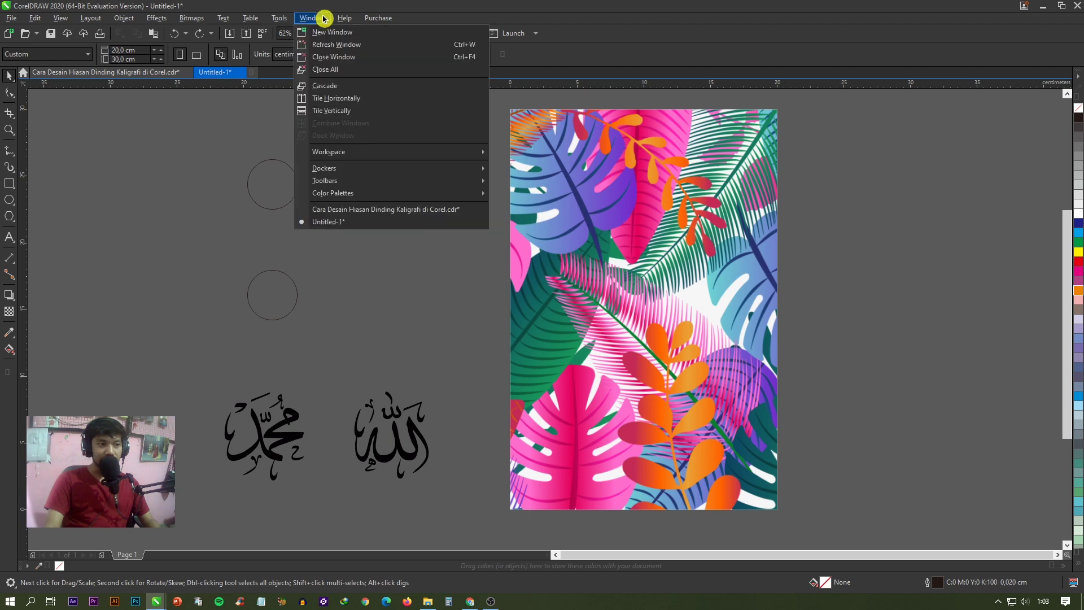
{"action": "mouse_move", "coordinate": [533, 328]}
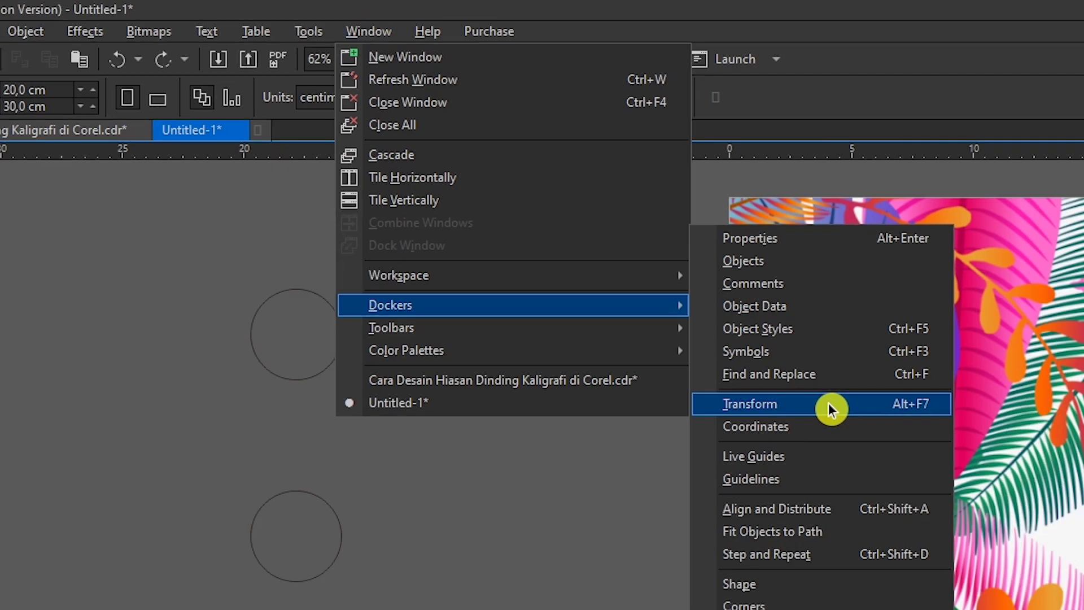
{"action": "left_click", "coordinate": [872, 432]}
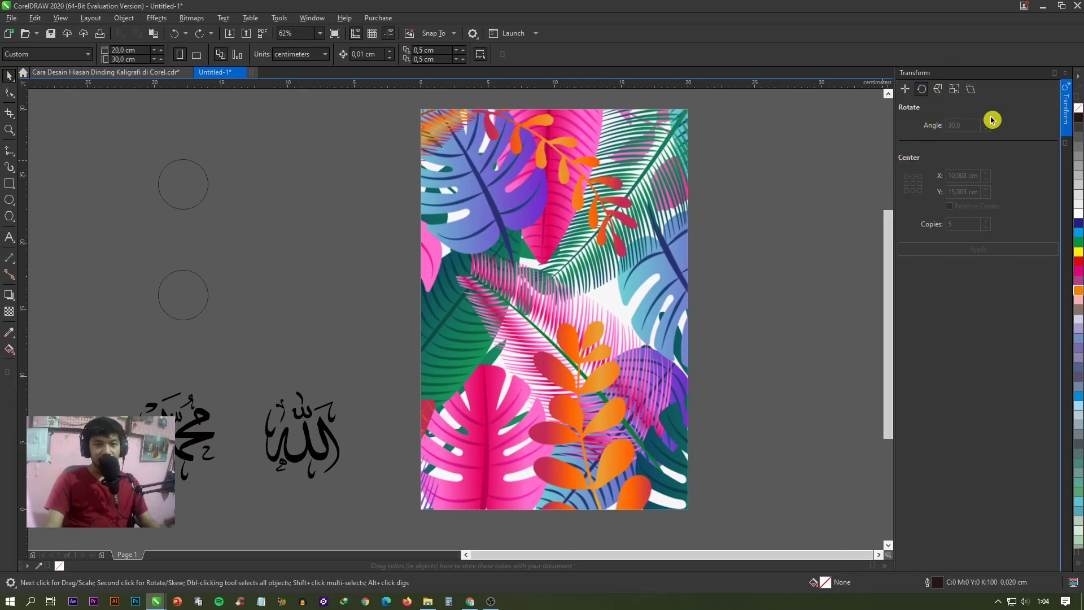
{"action": "left_click", "coordinate": [904, 88]}
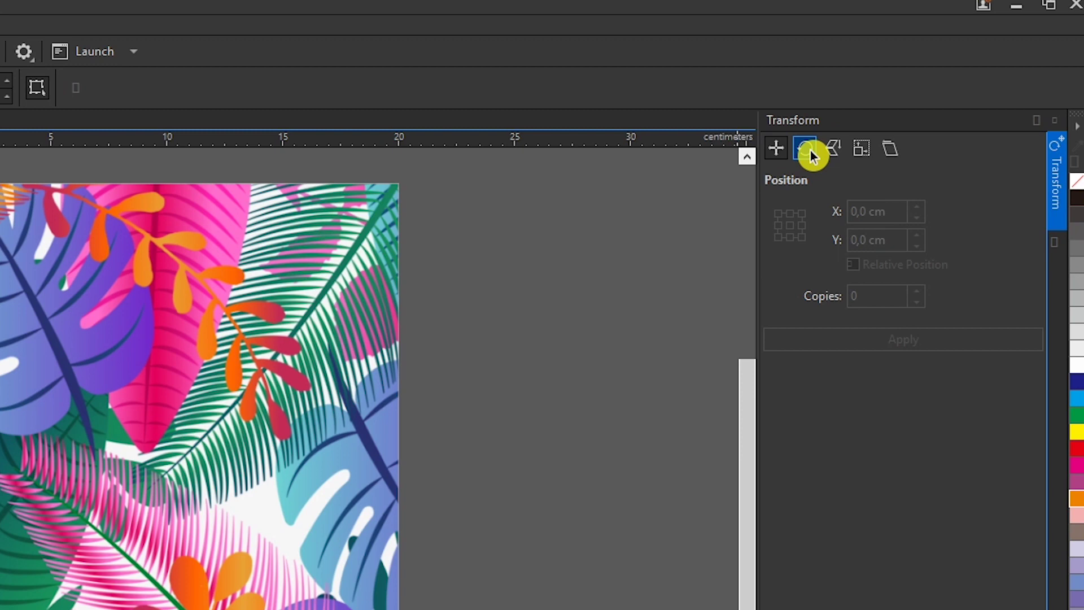
{"action": "left_click", "coordinate": [811, 150]}
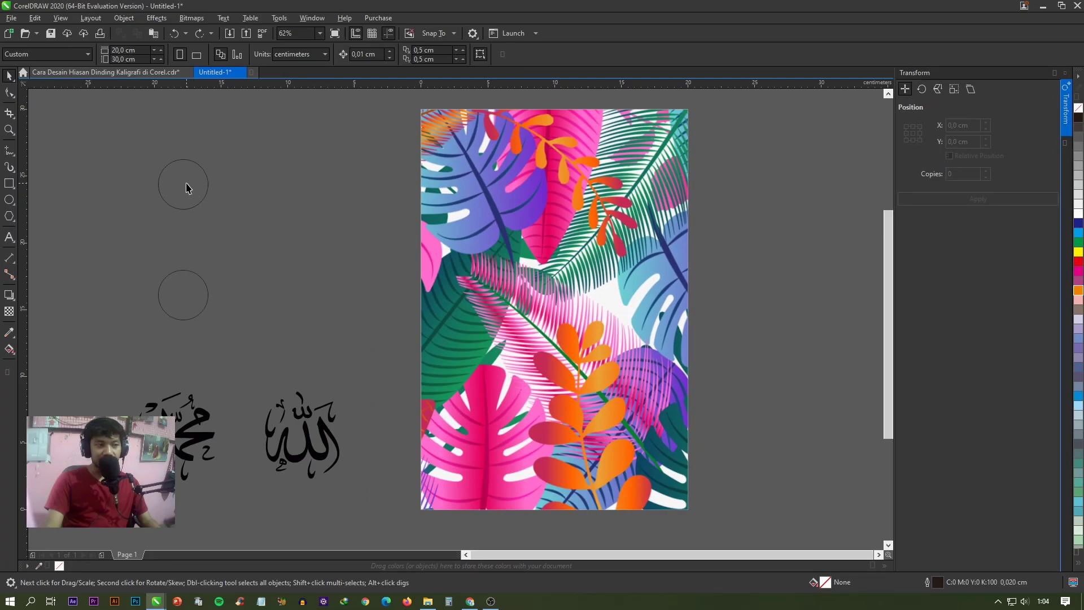
- Set a 30° rotation with 5 copies for the grouped circles
{"action": "left_click", "coordinate": [187, 186]}
{"action": "left_click", "coordinate": [922, 91]}
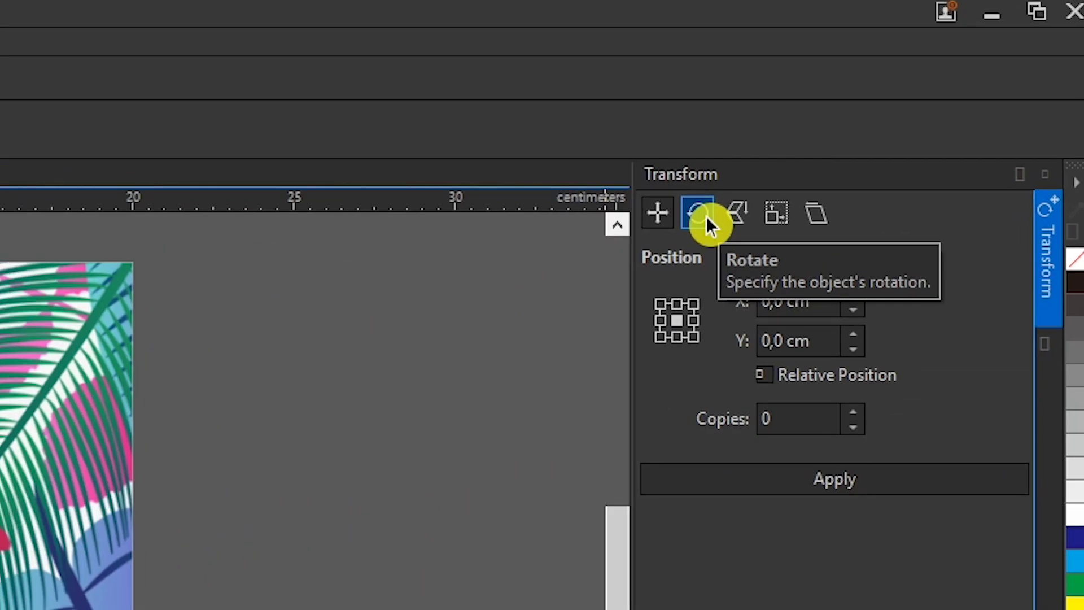
{"action": "left_click", "coordinate": [706, 216]}
{"action": "left_click", "coordinate": [841, 313]}
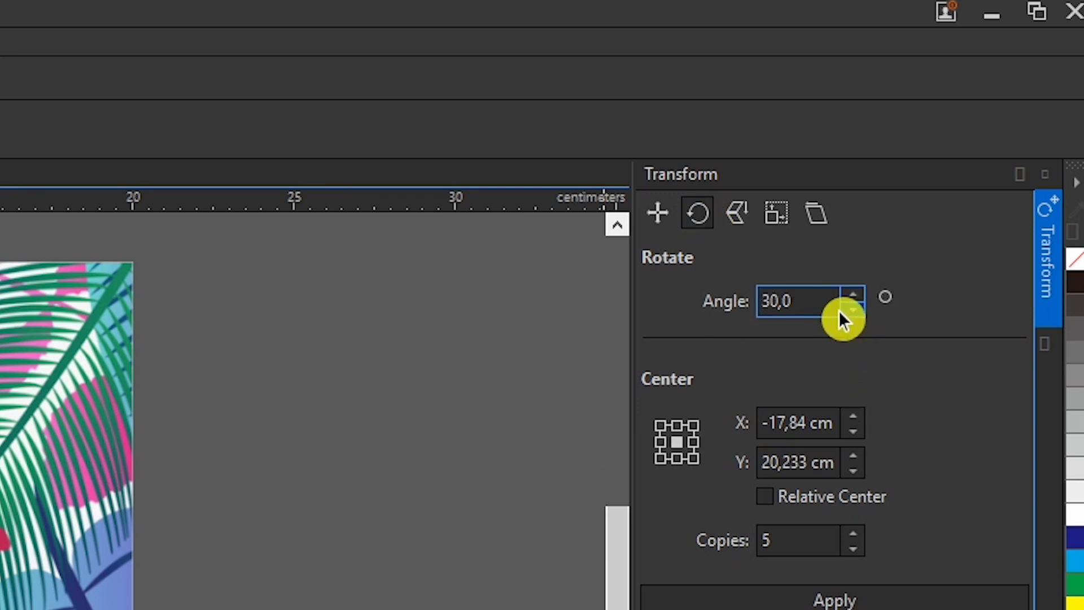
{"action": "double_click", "coordinate": [776, 303]}
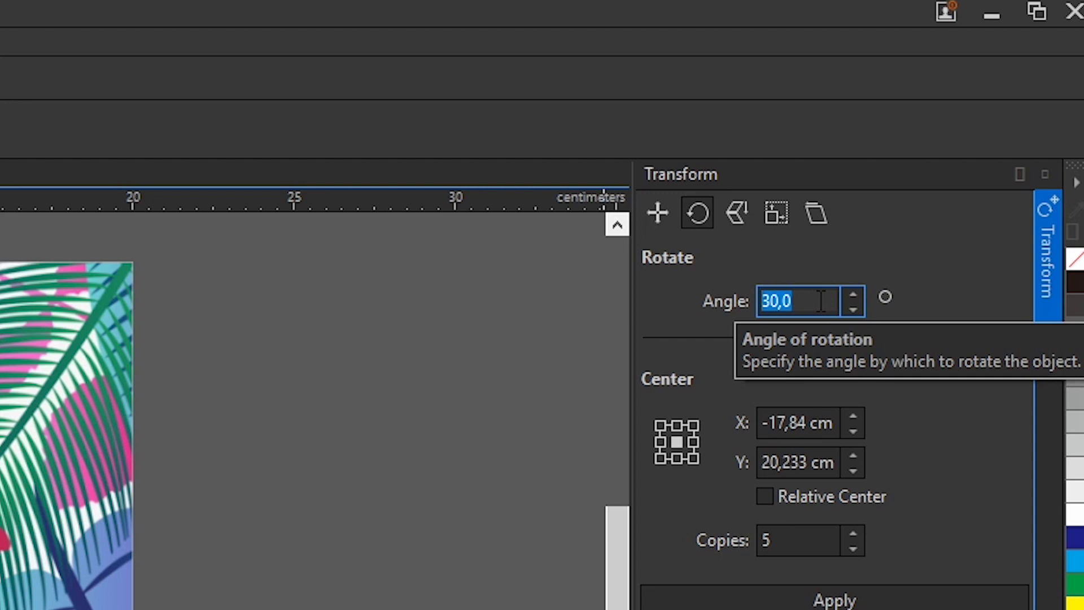
{"action": "type", "text": "30"}
{"action": "left_click", "coordinate": [832, 533]}
{"action": "double_click", "coordinate": [796, 540]}
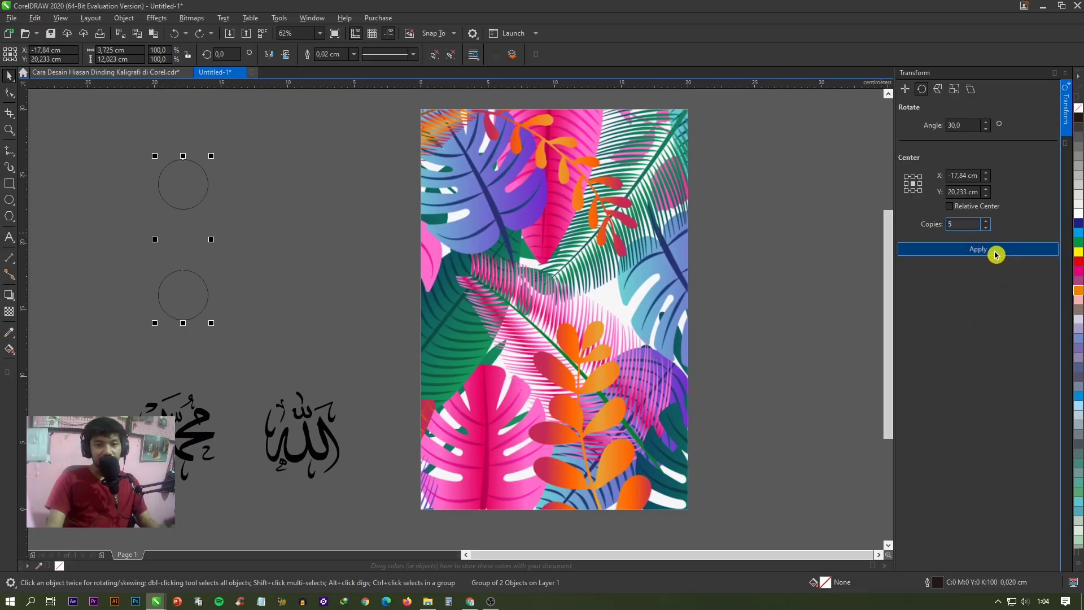
{"action": "left_click", "coordinate": [995, 254]}
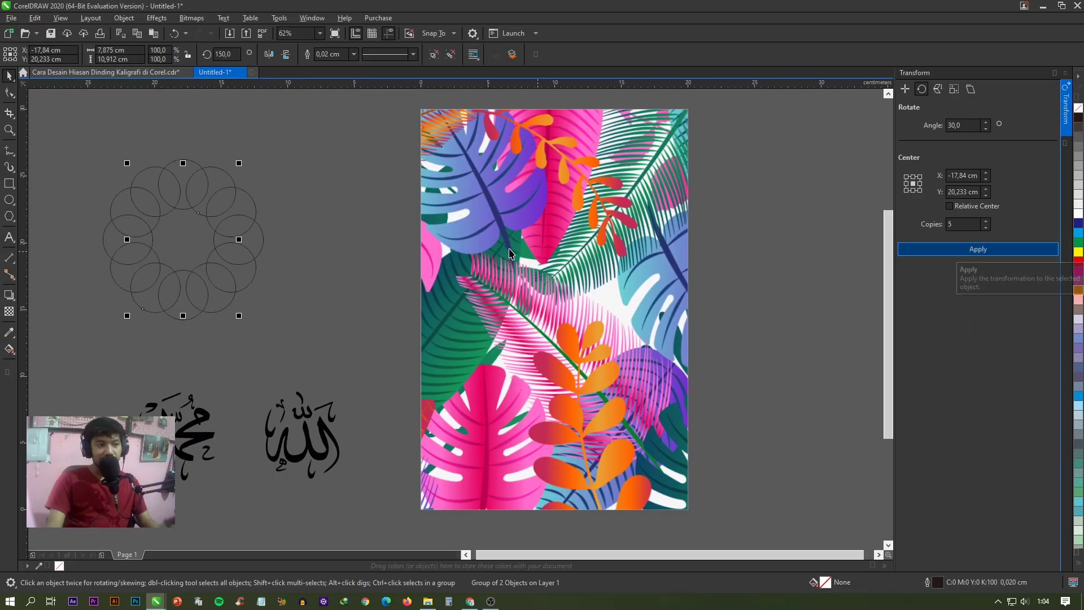
- Zoom in, select every circle in the ring, and weld them into one scalloped shape
{"action": "left_click", "coordinate": [109, 150]}
{"action": "mouse_move", "coordinate": [148, 181]}
{"action": "left_mouse_down"}
{"action": "mouse_move", "coordinate": [393, 182]}
{"action": "mouse_move", "coordinate": [431, 206]}
{"action": "mouse_move", "coordinate": [468, 193]}
{"action": "left_mouse_up"}
{"action": "scroll", "coordinate": [404, 188], "scroll_direction": "up", "scroll_amount": 3}
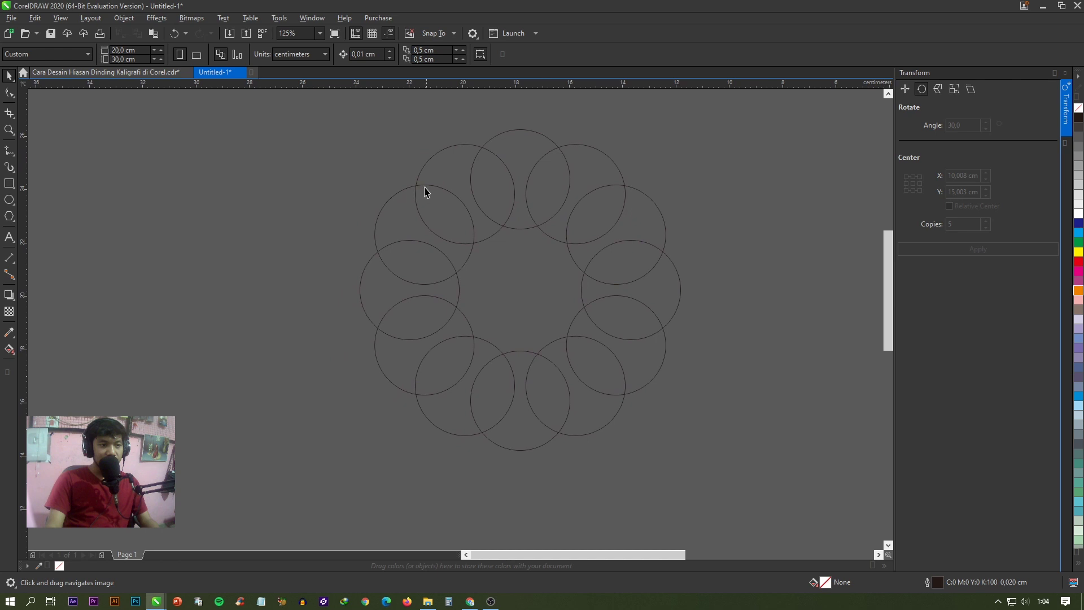
{"action": "mouse_move", "coordinate": [288, 111]}
{"action": "left_mouse_down"}
{"action": "mouse_move", "coordinate": [564, 240]}
{"action": "mouse_move", "coordinate": [736, 487]}
{"action": "left_mouse_up"}
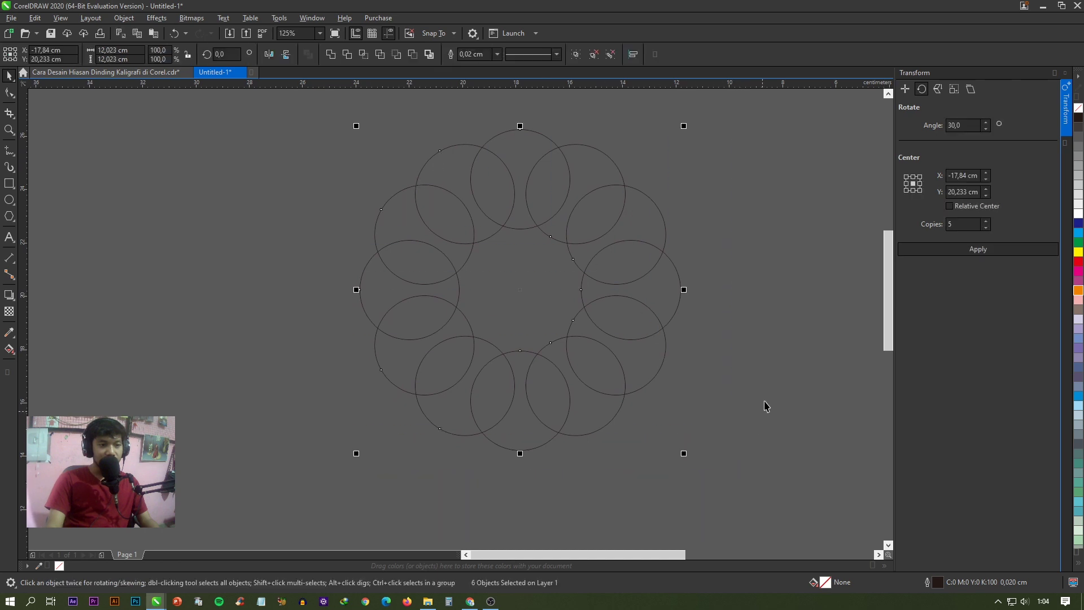
{"action": "left_click", "coordinate": [339, 55]}
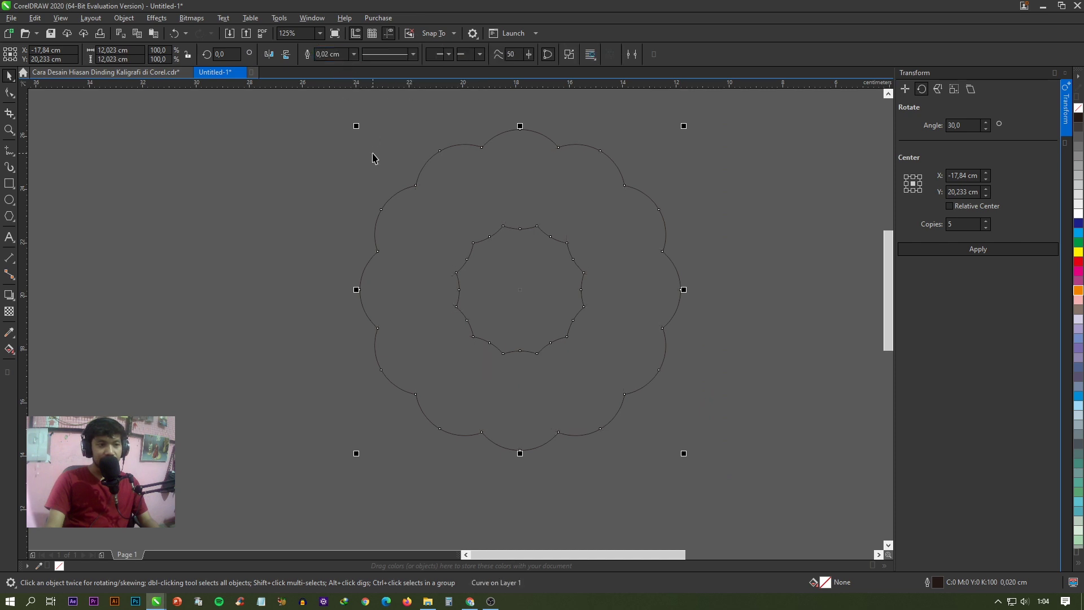
- Break the welded shape apart and delete the inner star-shaped curve
{"action": "right_click", "coordinate": [457, 157]}
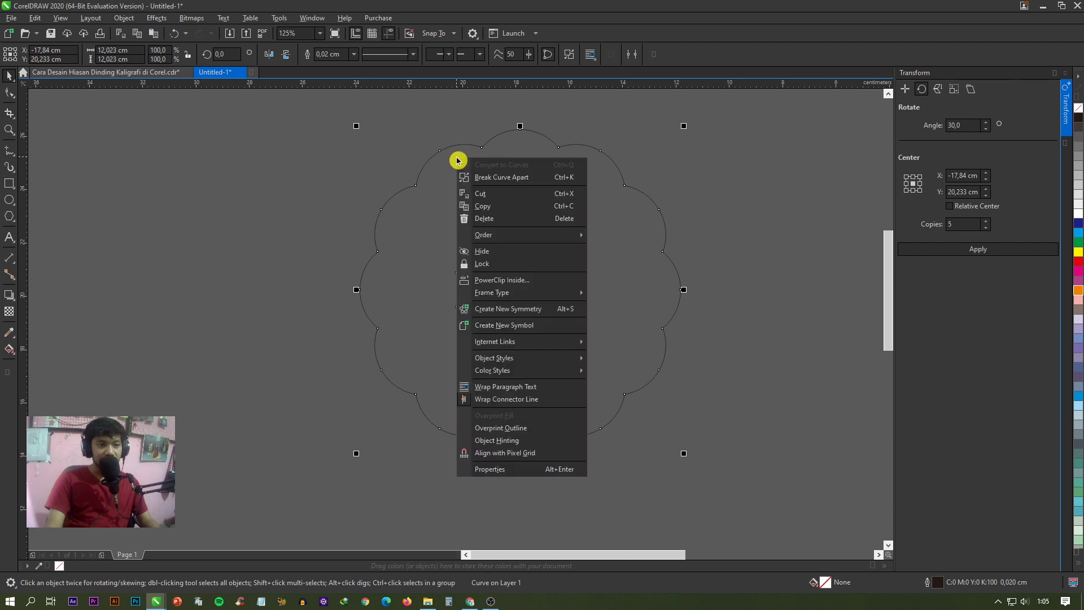
{"action": "left_click", "coordinate": [541, 177]}
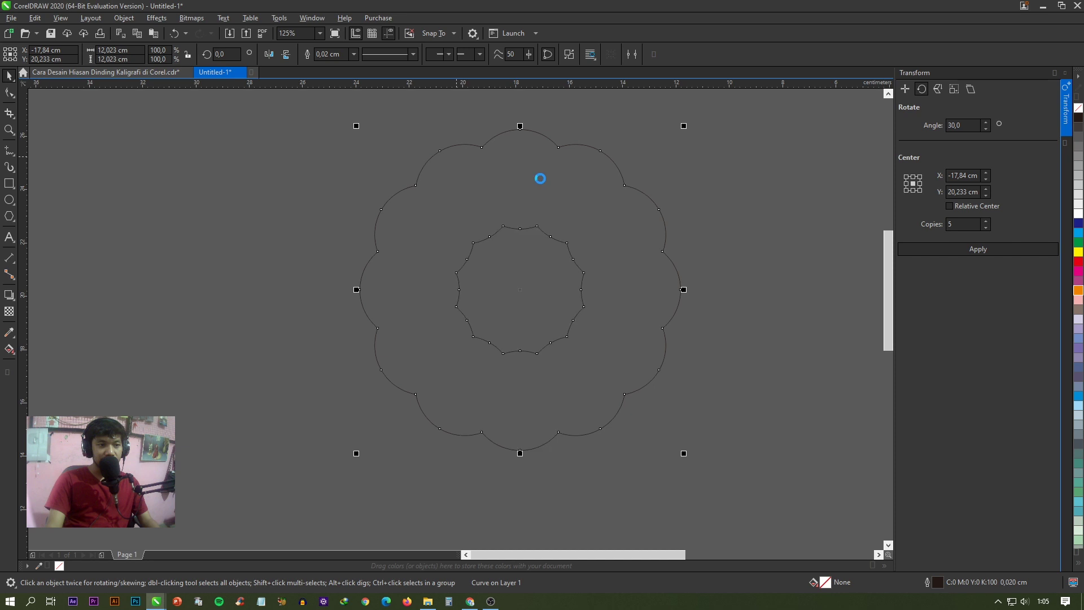
{"action": "left_click", "coordinate": [627, 150]}
{"action": "left_click", "coordinate": [526, 242]}
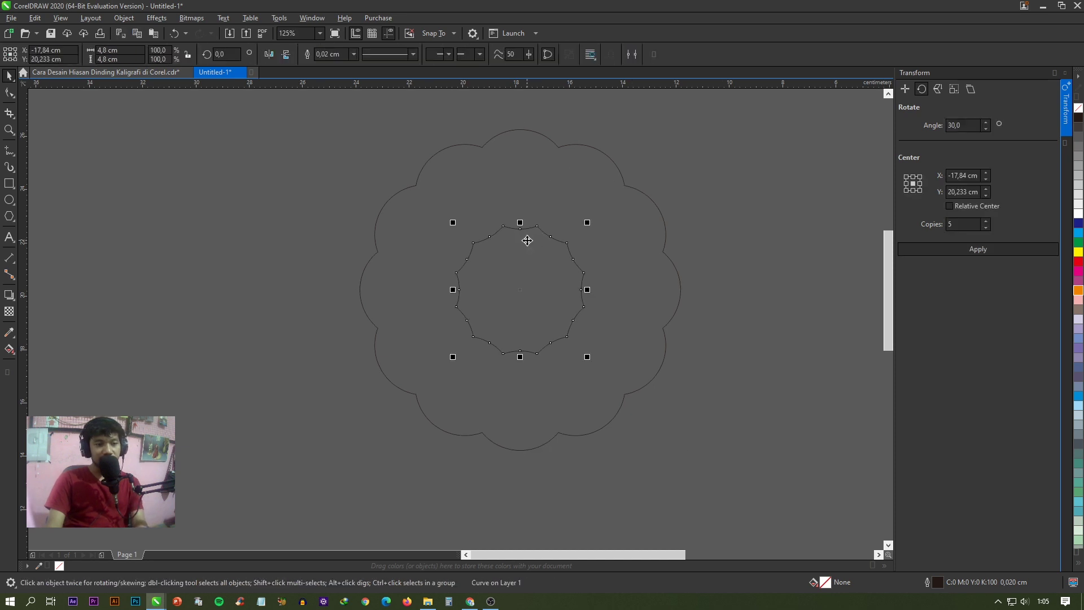
{"action": "key", "text": "Delete"}
- Fill the outer scalloped flower shape with white
{"action": "scroll", "coordinate": [435, 226], "scroll_direction": "down", "scroll_amount": 1}
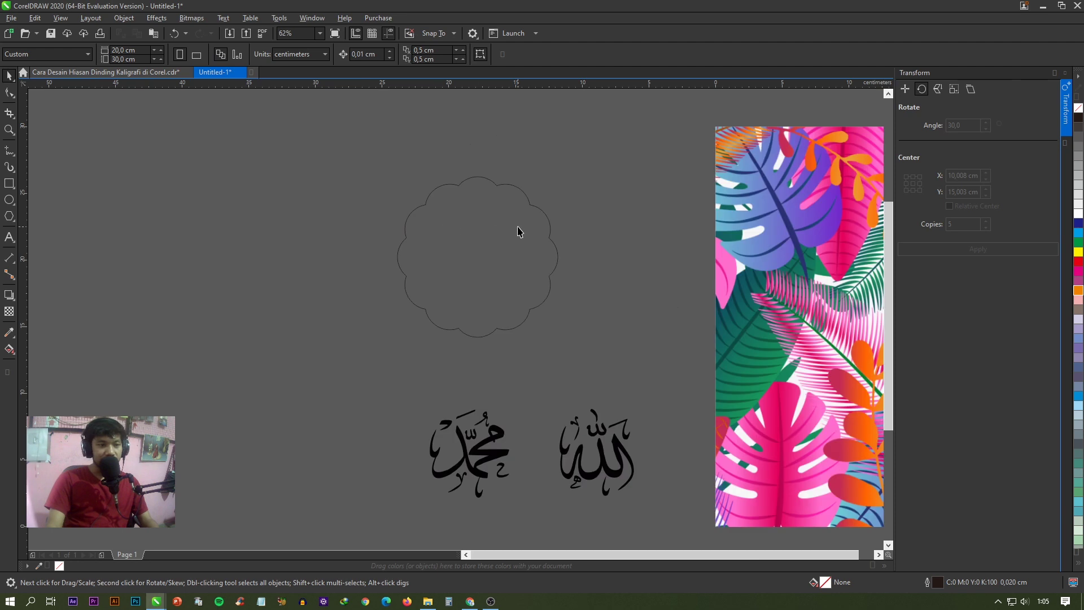
{"action": "left_click_drag", "start_coordinate": [519, 232], "coordinate": [384, 222]}
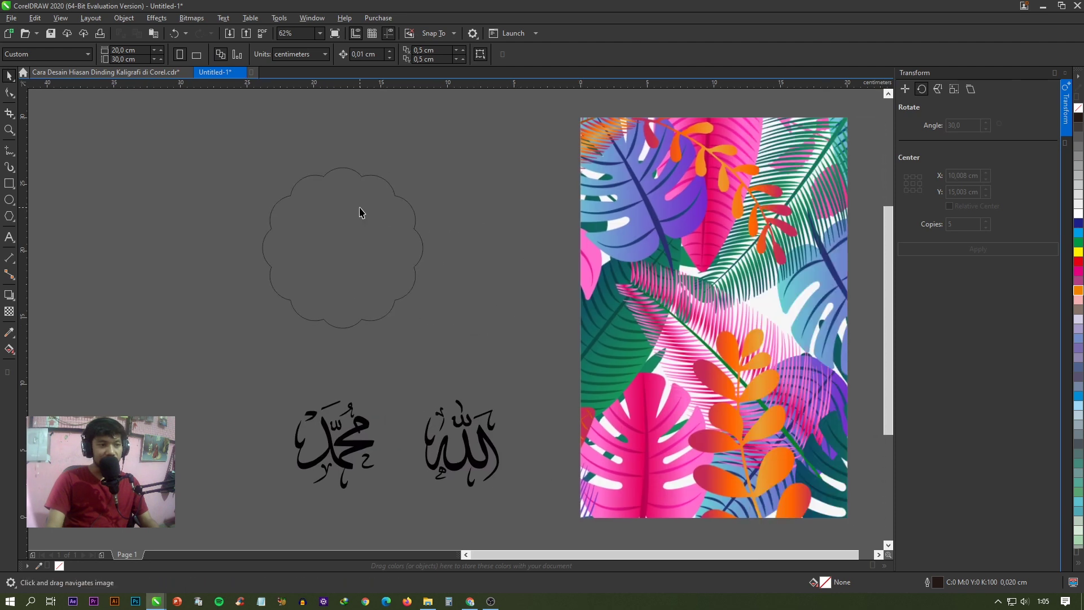
{"action": "left_click", "coordinate": [360, 213]}
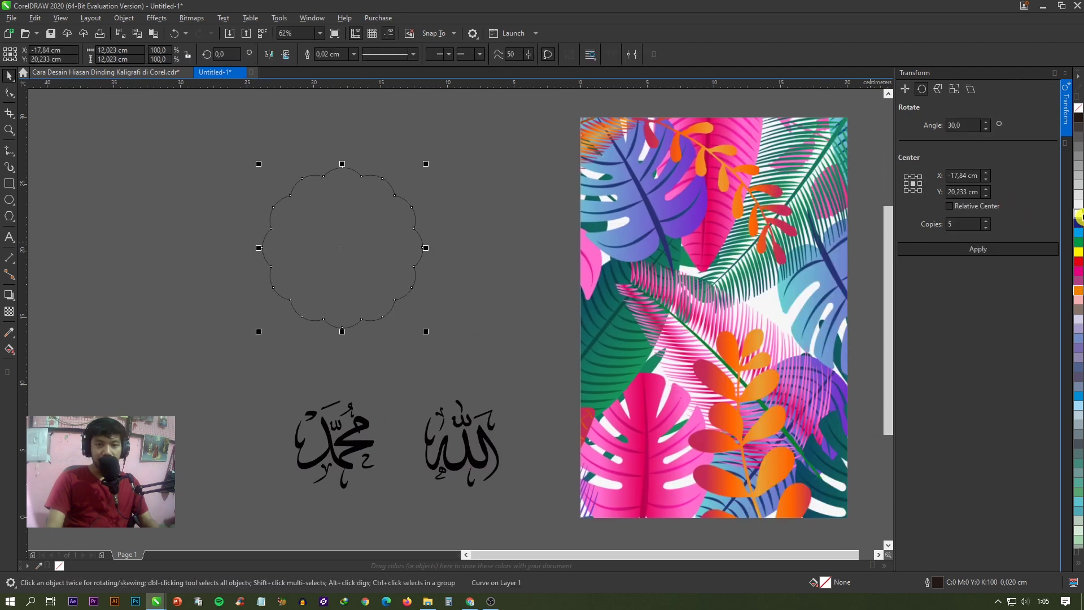
{"action": "left_click", "coordinate": [1078, 214]}
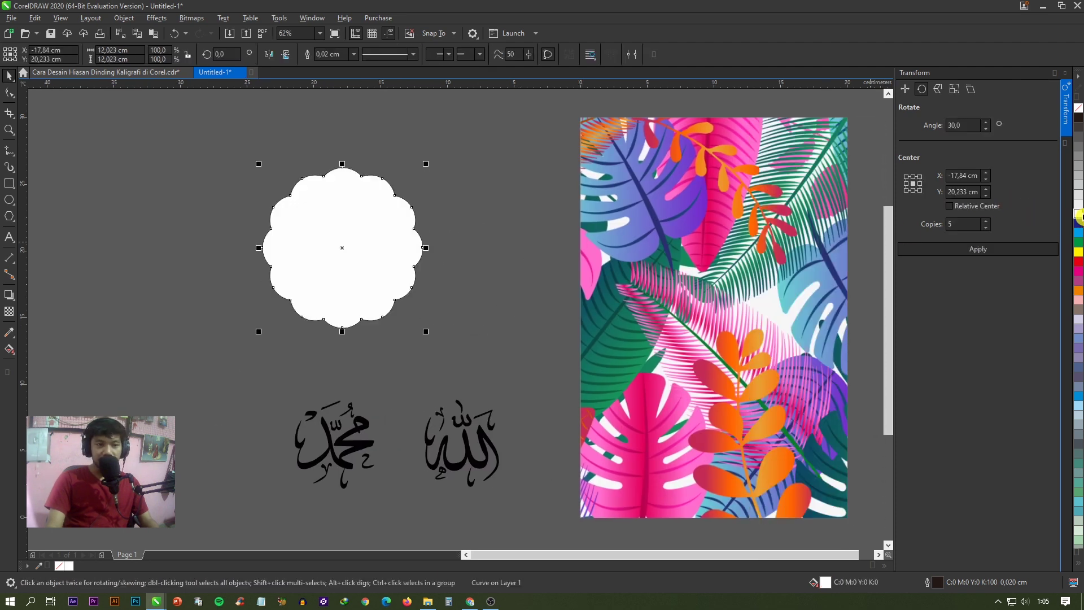
{"action": "left_click", "coordinate": [358, 54]}
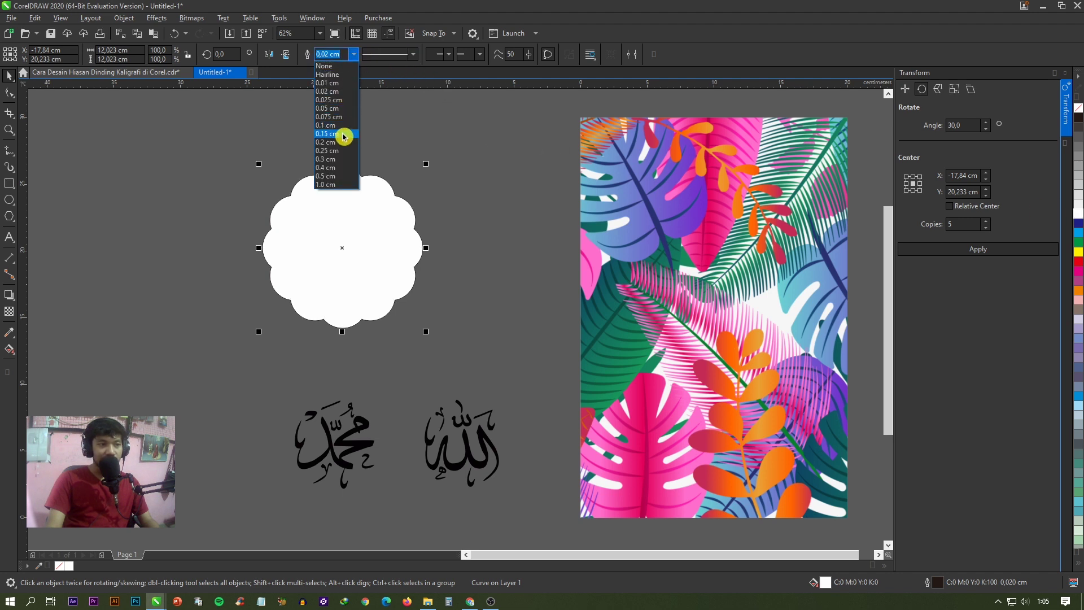
- Give the flower a 0.15 cm outline and enlarge it to about 125%
{"action": "left_click", "coordinate": [441, 140]}
{"action": "left_click", "coordinate": [374, 187]}
{"action": "left_click_drag", "start_coordinate": [419, 320], "coordinate": [474, 361]}
{"action": "left_click", "coordinate": [383, 169]}
{"action": "left_click", "coordinate": [322, 202]}
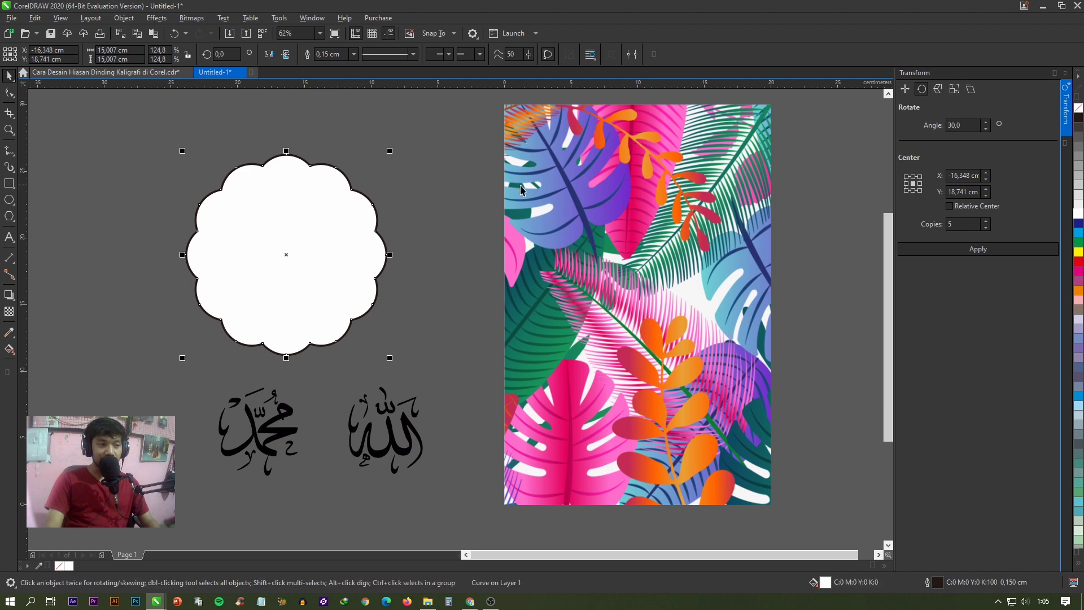
{"action": "left_click", "coordinate": [669, 220]}
{"action": "left_click", "coordinate": [443, 172]}
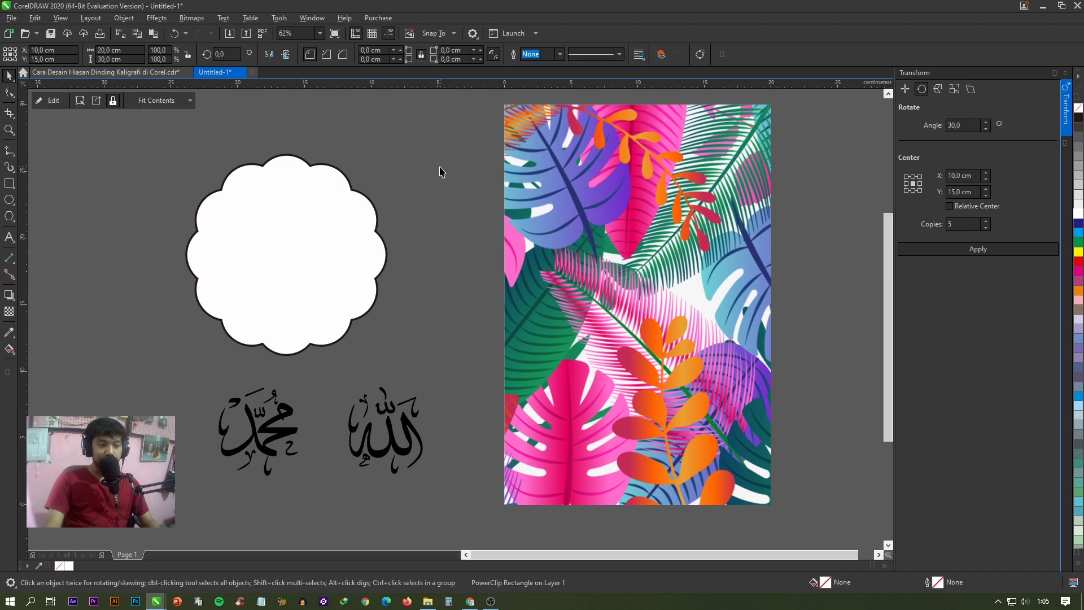
{"action": "left_click", "coordinate": [290, 181]}
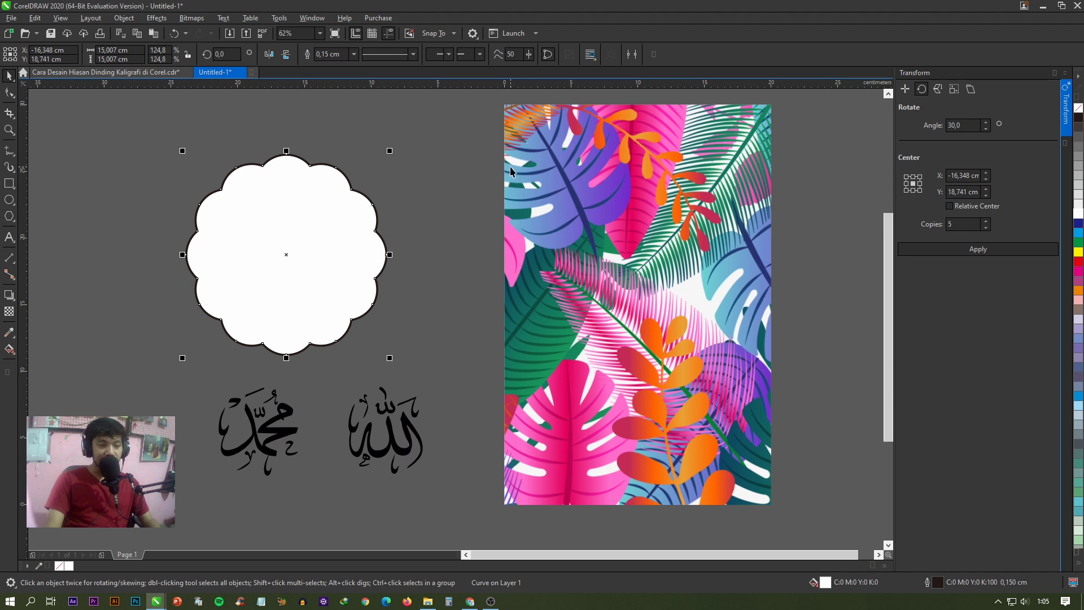
- Centre the flower on the tropical-leaf image and enlarge it to about 18 cm across
{"action": "left_click", "coordinate": [630, 202], "text": "shift"}
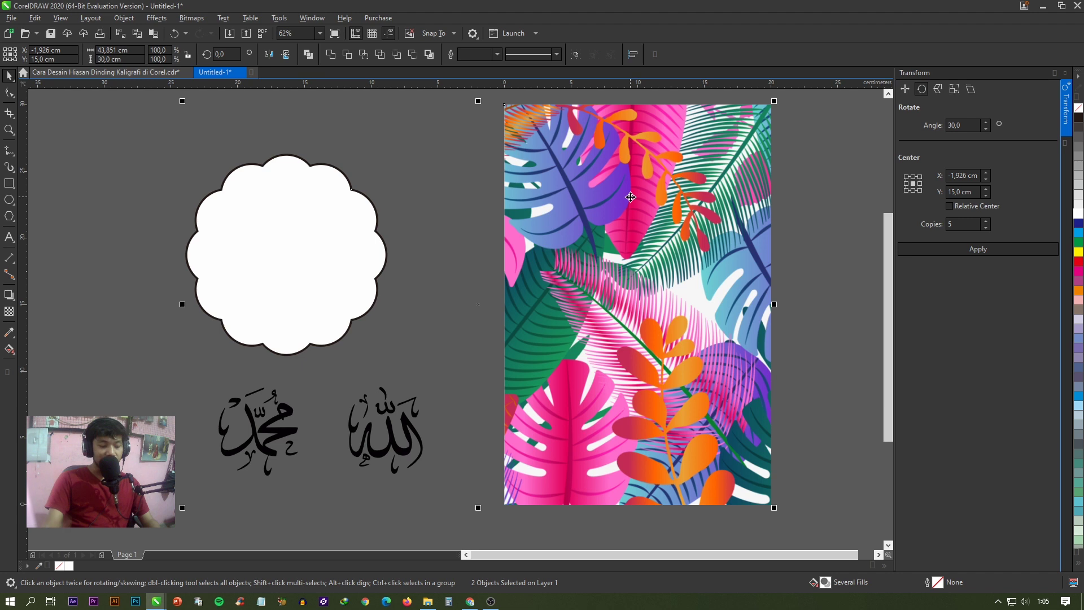
{"action": "key", "text": "c"}
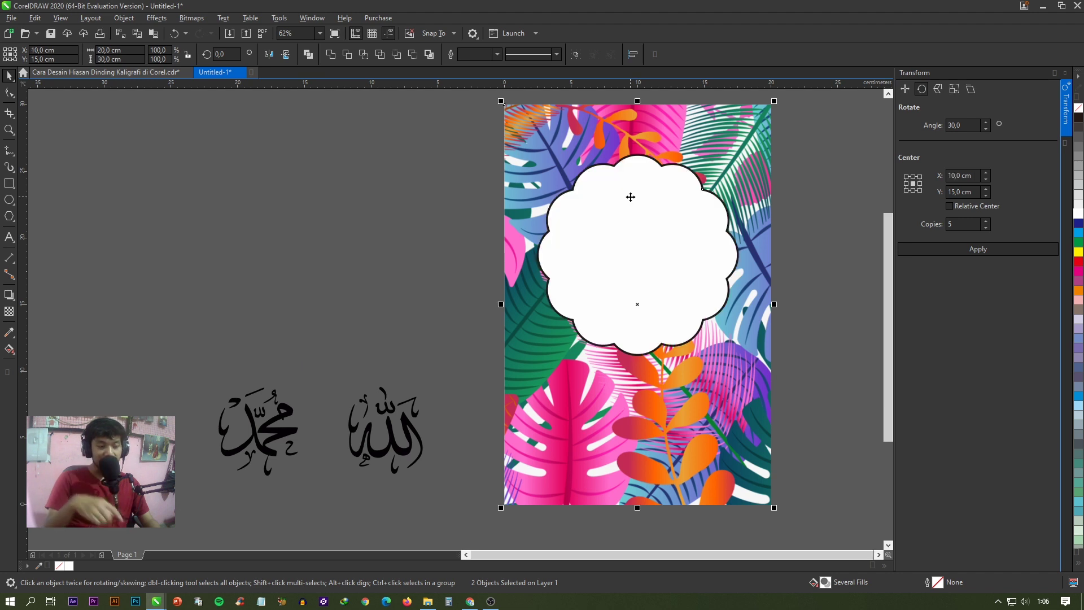
{"action": "key", "text": "e"}
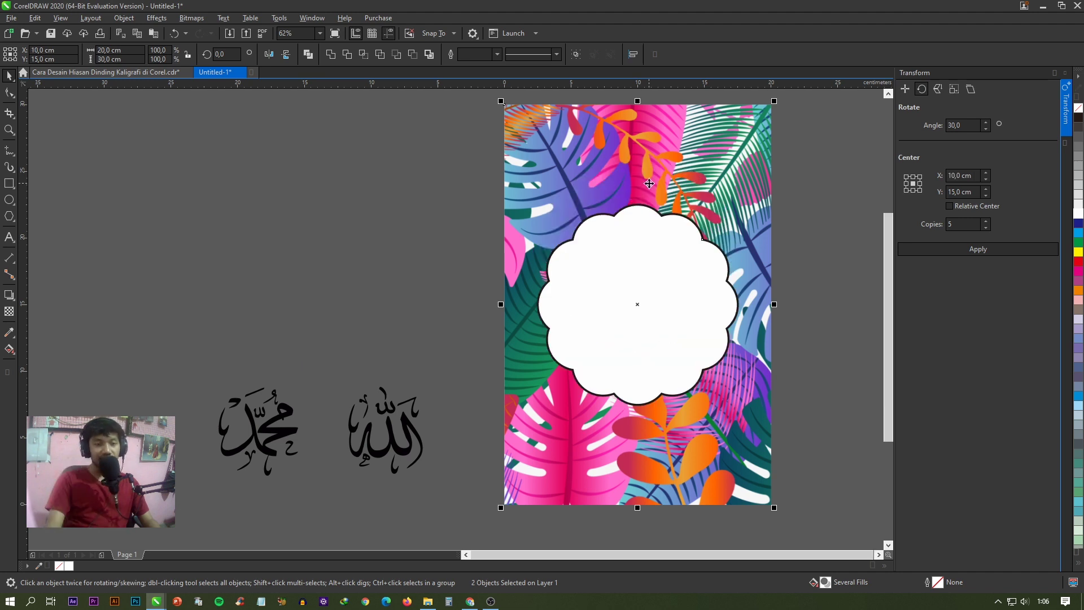
{"action": "left_click", "coordinate": [626, 219]}
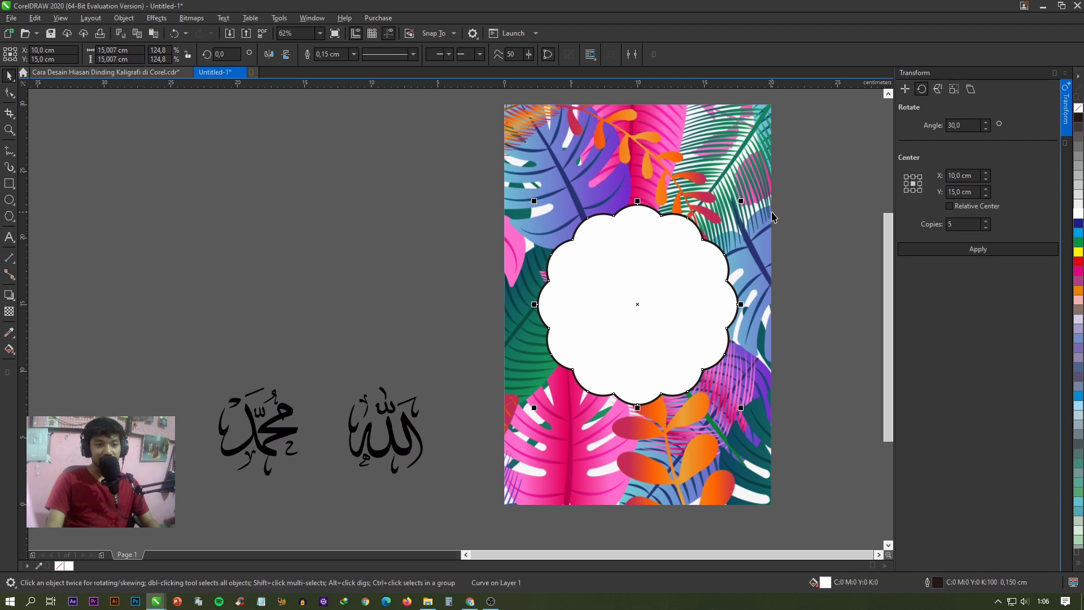
{"action": "left_click_drag", "start_coordinate": [743, 202], "coordinate": [762, 180]}
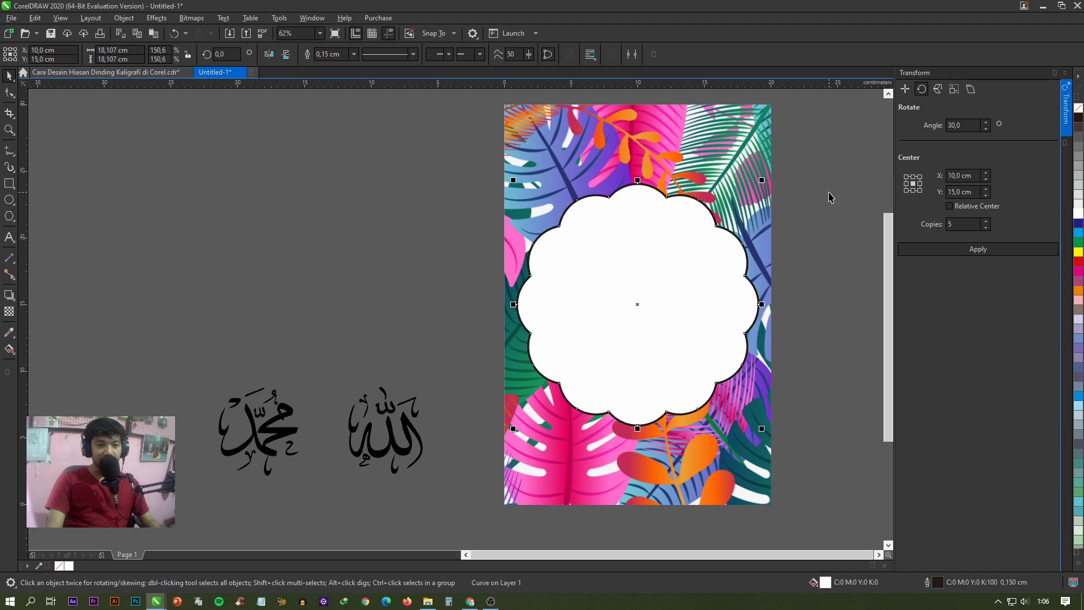
{"action": "left_click", "coordinate": [121, 72]}
{"action": "left_click", "coordinate": [263, 221]}
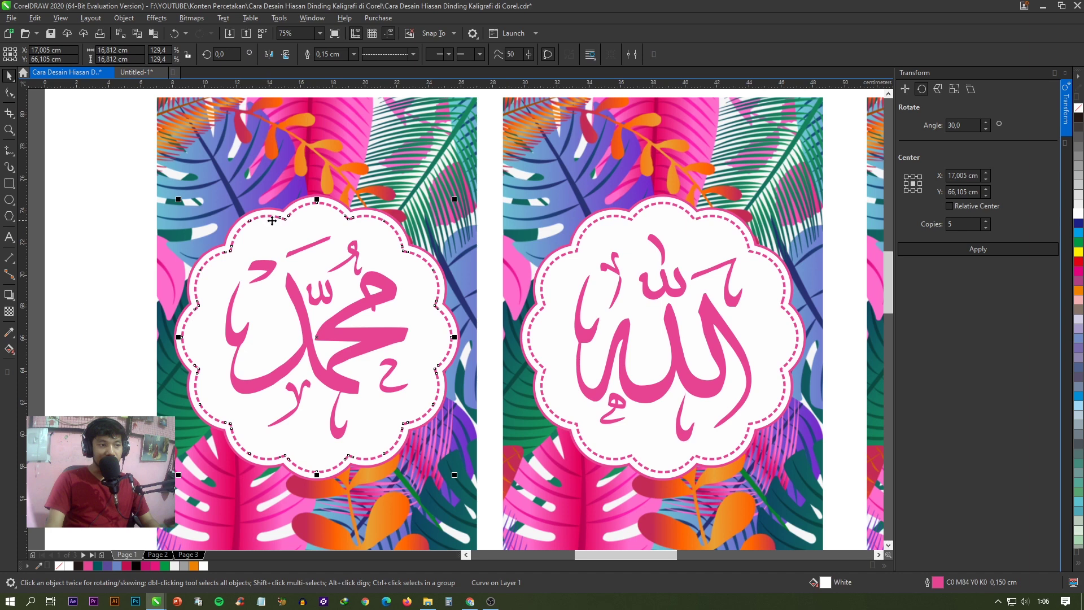
{"action": "left_click", "coordinate": [148, 72]}
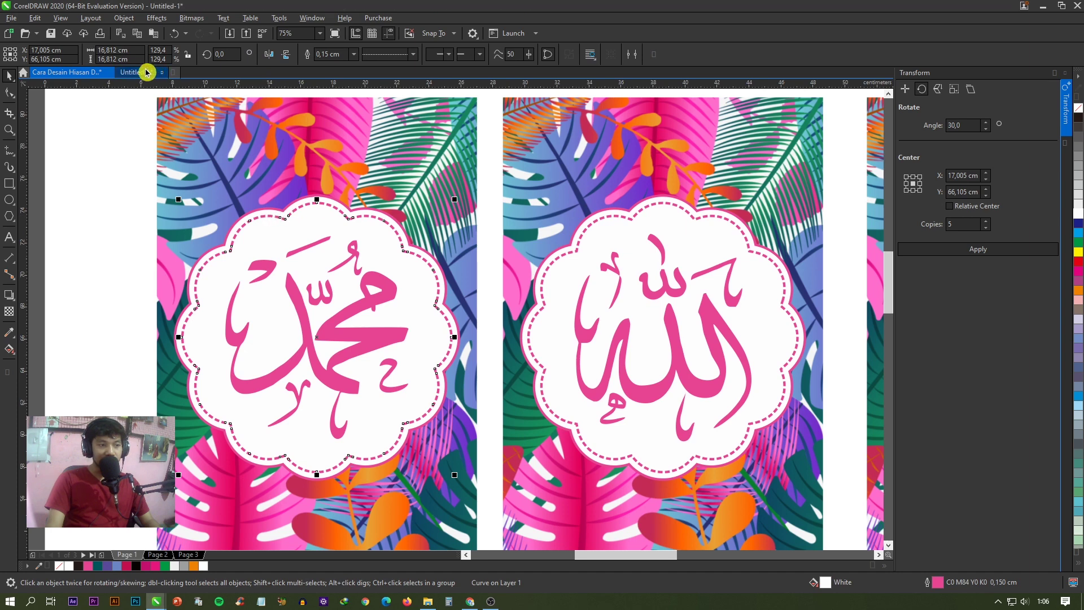
{"action": "left_click", "coordinate": [581, 223]}
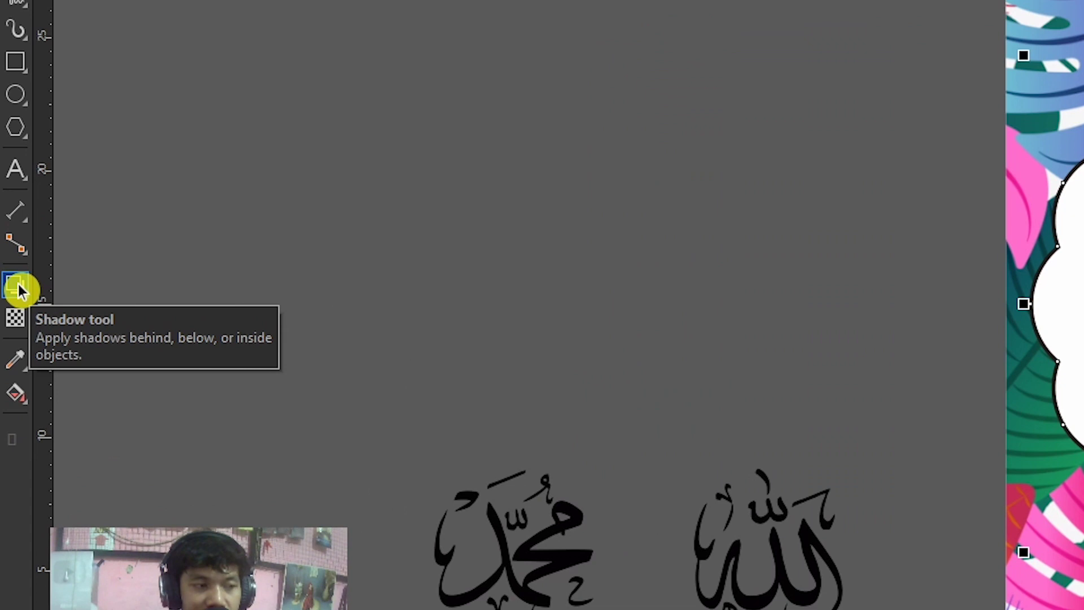
- Add an inward contour to the white flower with the Contour tool
{"action": "left_click", "coordinate": [11, 298]}
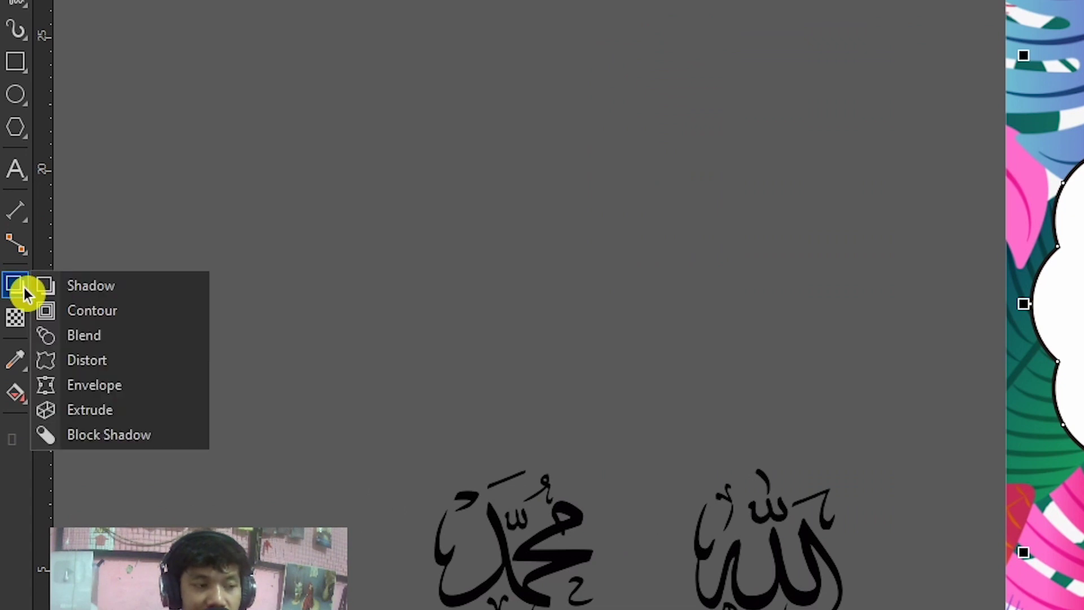
{"action": "left_click", "coordinate": [132, 310]}
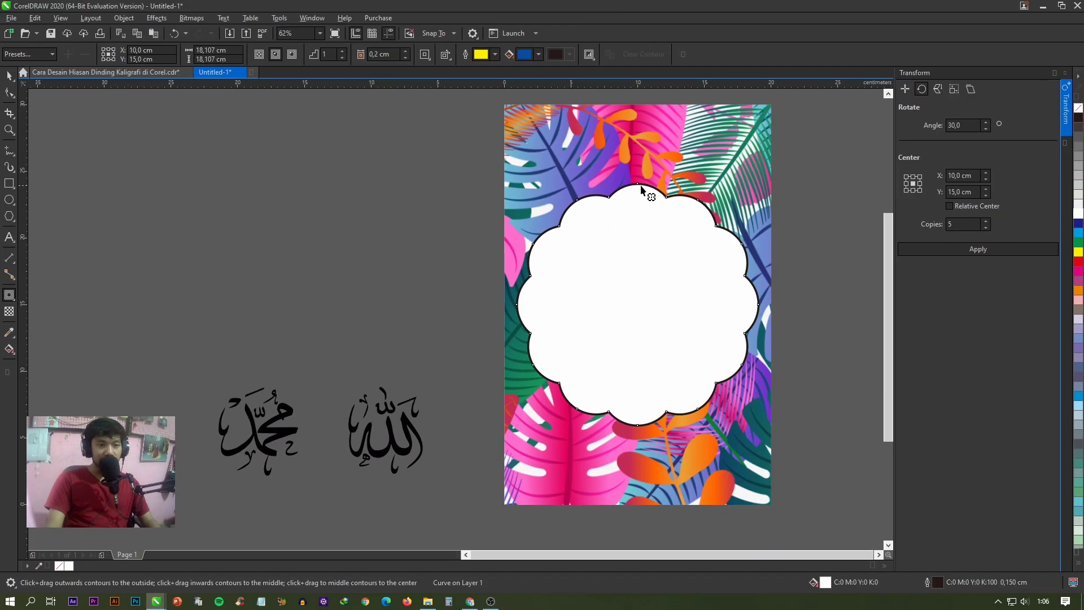
{"action": "scroll", "coordinate": [626, 190], "scroll_direction": "up", "scroll_amount": 3}
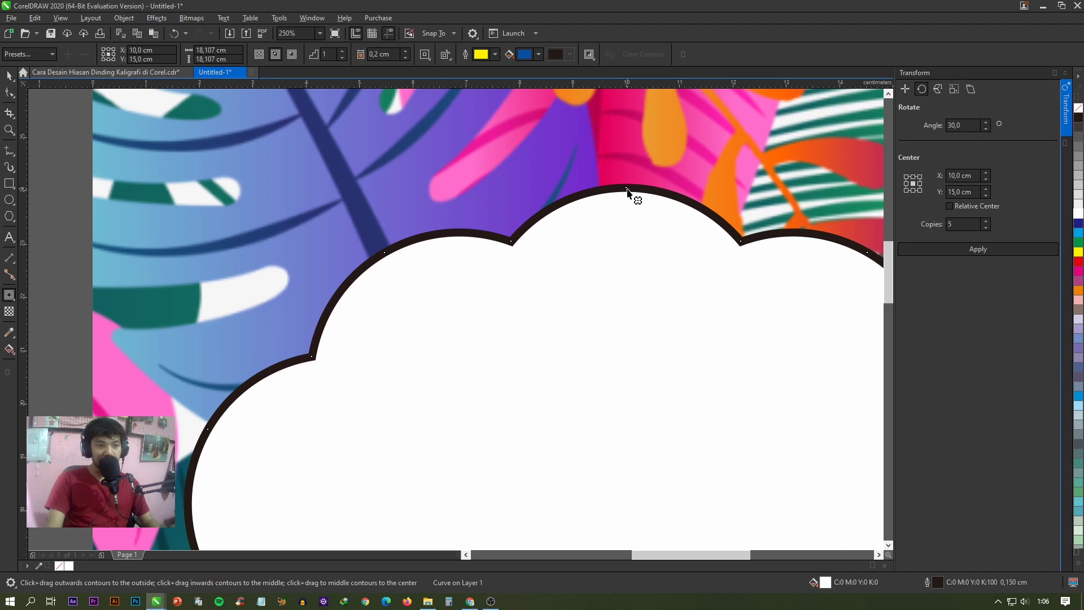
{"action": "left_click_drag", "start_coordinate": [627, 192], "coordinate": [625, 213]}
- Break the contour apart into a separate inner scallop shape
{"action": "scroll", "coordinate": [625, 212], "scroll_direction": "down", "scroll_amount": 3}
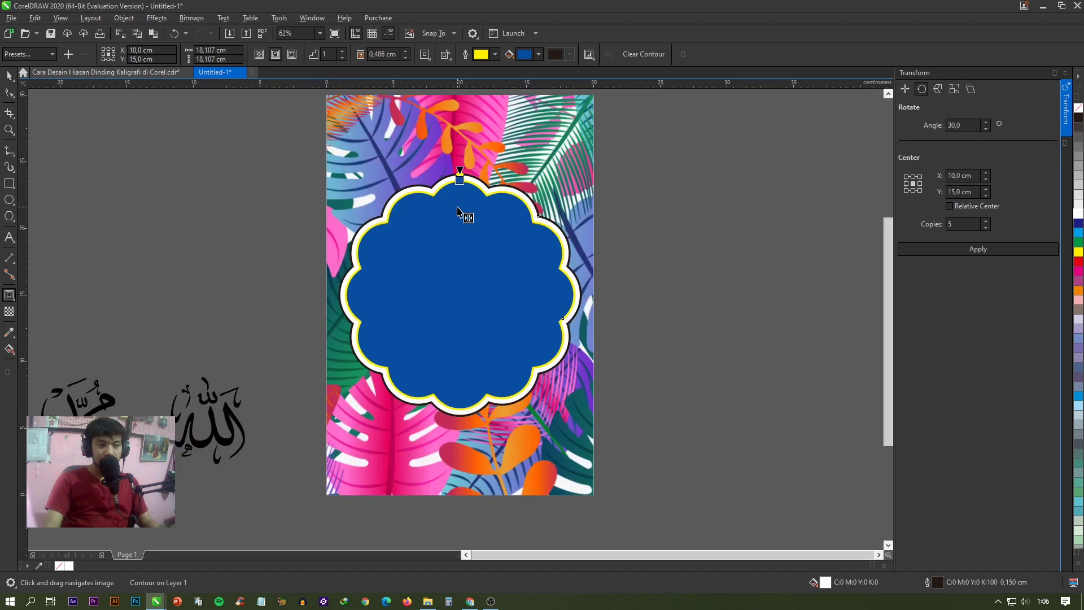
{"action": "right_click", "coordinate": [461, 206]}
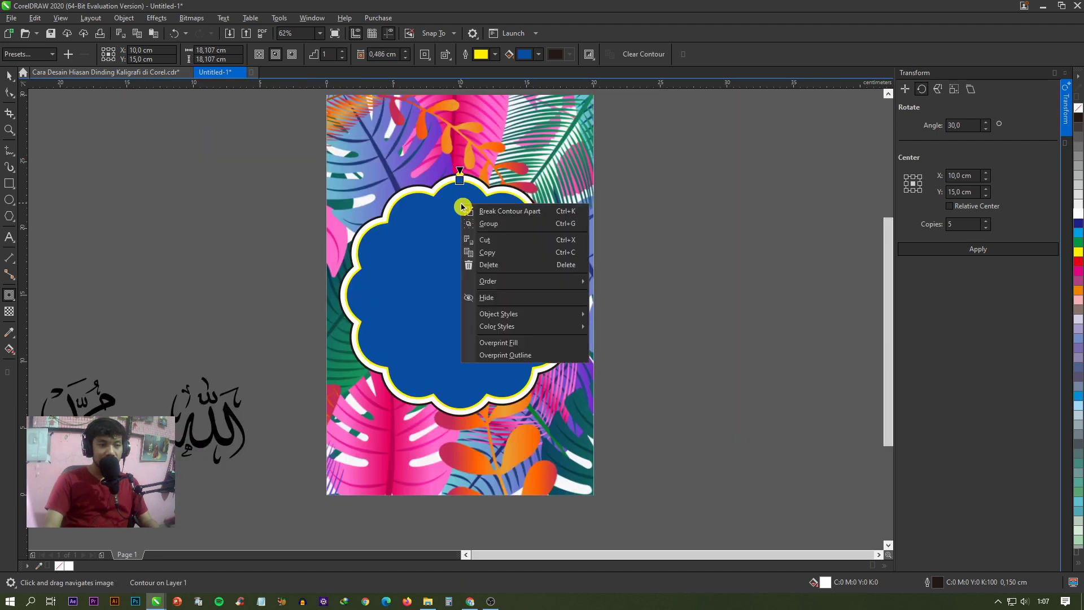
{"action": "left_click", "coordinate": [541, 212]}
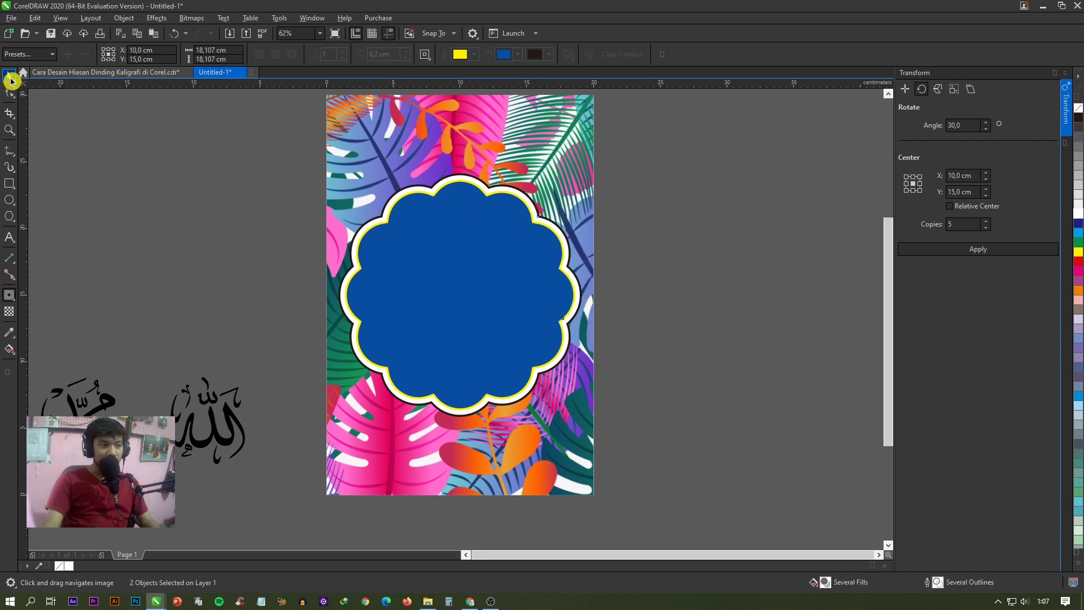
{"action": "left_click", "coordinate": [10, 77]}
- Fill the inner scallop white and make its yellow outline dotted
{"action": "left_click", "coordinate": [461, 218]}
{"action": "left_click_drag", "start_coordinate": [411, 213], "coordinate": [625, 200]}
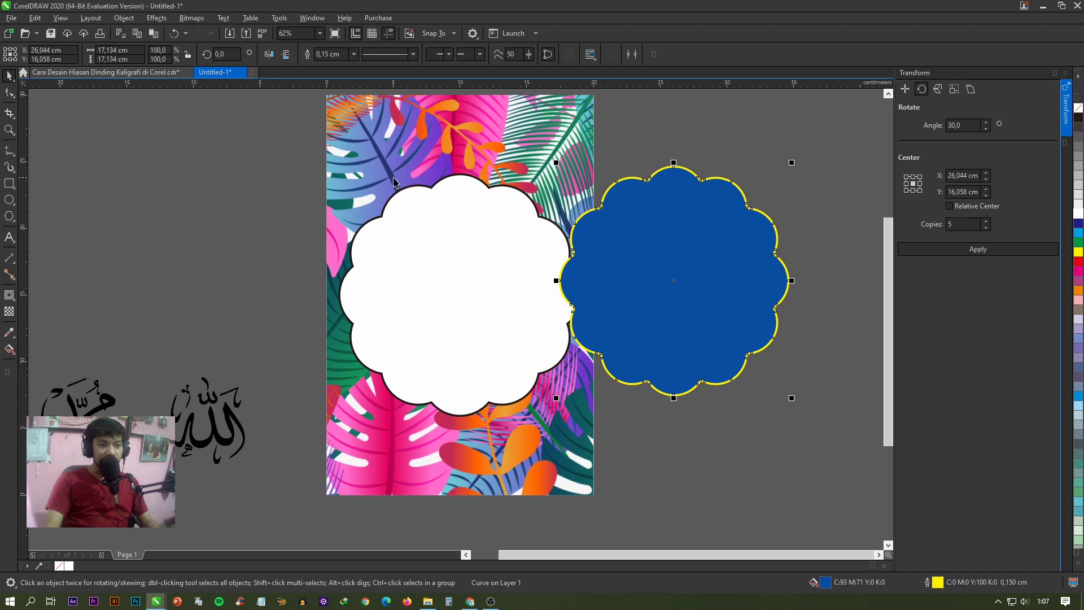
{"action": "key", "text": "ctrl+z"}
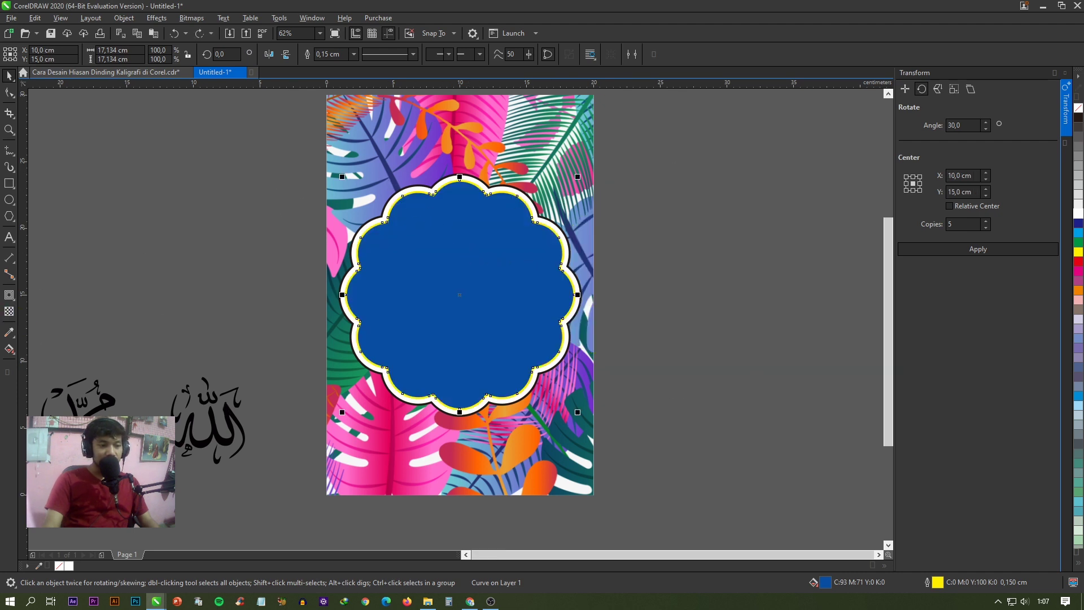
{"action": "left_click", "coordinate": [69, 566]}
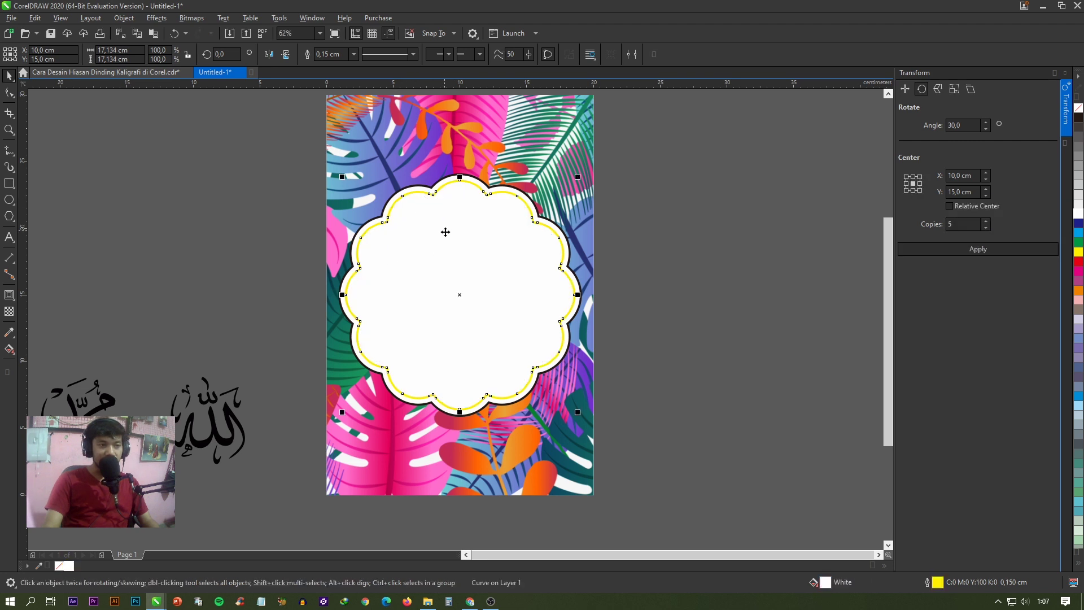
{"action": "left_click", "coordinate": [388, 55]}
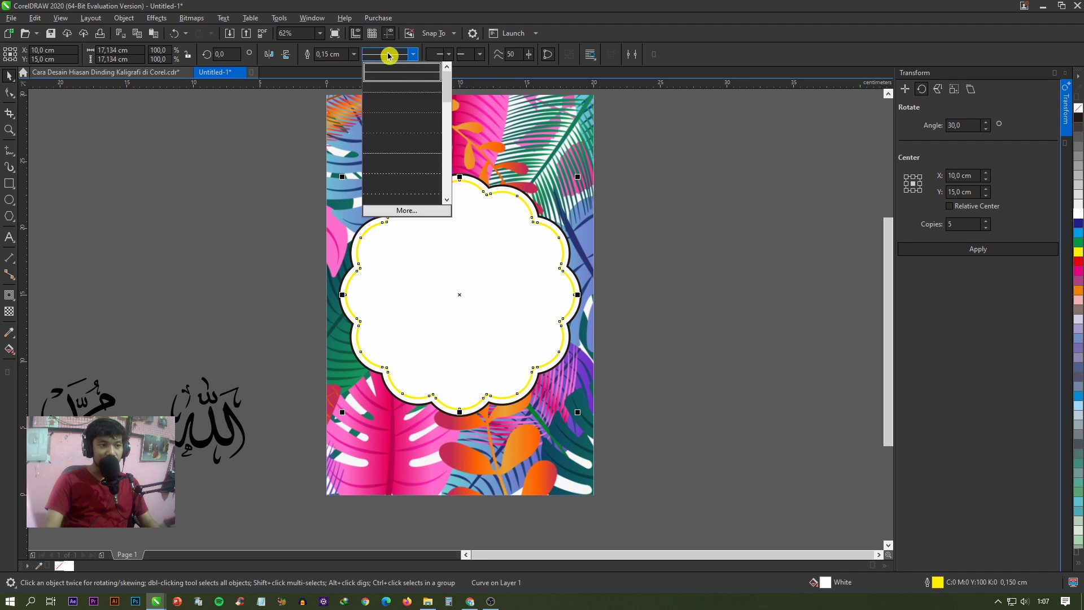
{"action": "left_click", "coordinate": [395, 152]}
- Move the Allah calligraphy up beside the left of the page
{"action": "scroll", "coordinate": [416, 195], "scroll_direction": "up", "scroll_amount": 2}
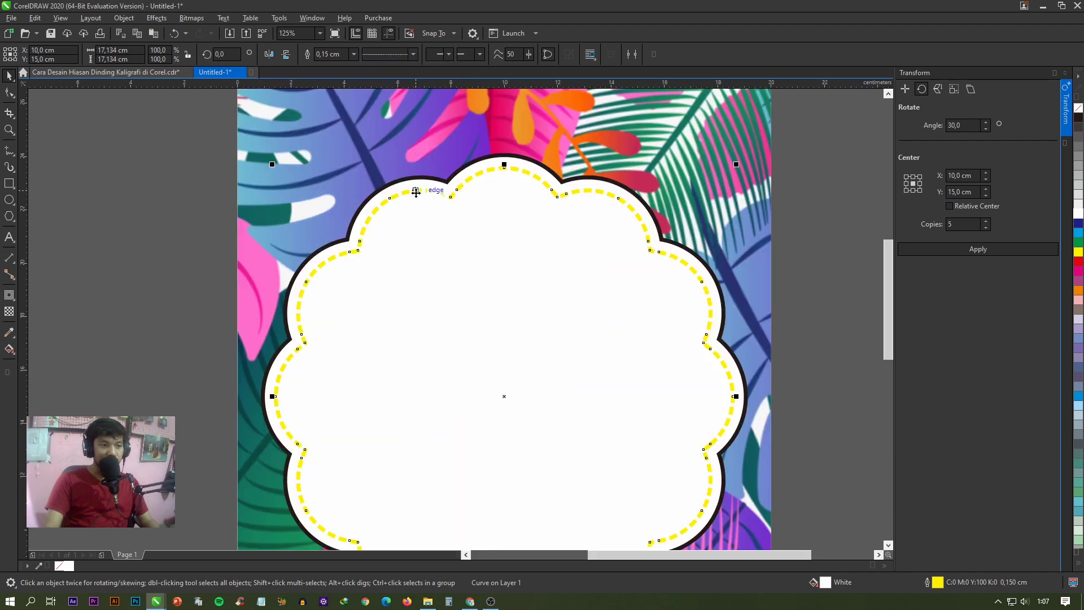
{"action": "scroll", "coordinate": [416, 193], "scroll_direction": "down", "scroll_amount": 2}
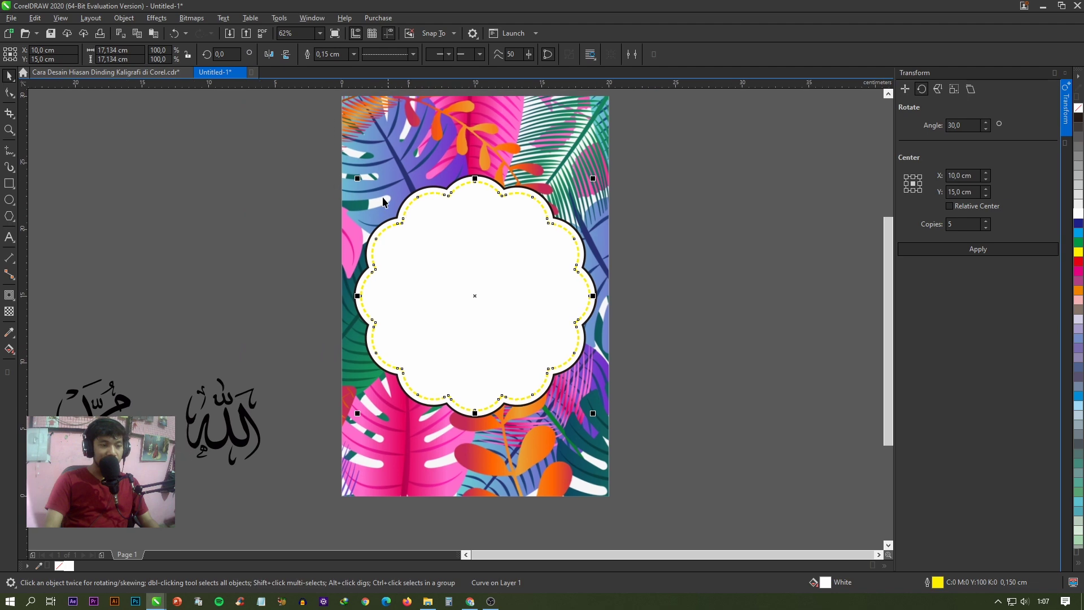
{"action": "key", "text": "Escape"}
{"action": "scroll", "coordinate": [420, 201], "scroll_direction": "up", "scroll_amount": 2}
{"action": "scroll", "coordinate": [421, 194], "scroll_direction": "up", "scroll_amount": 2}
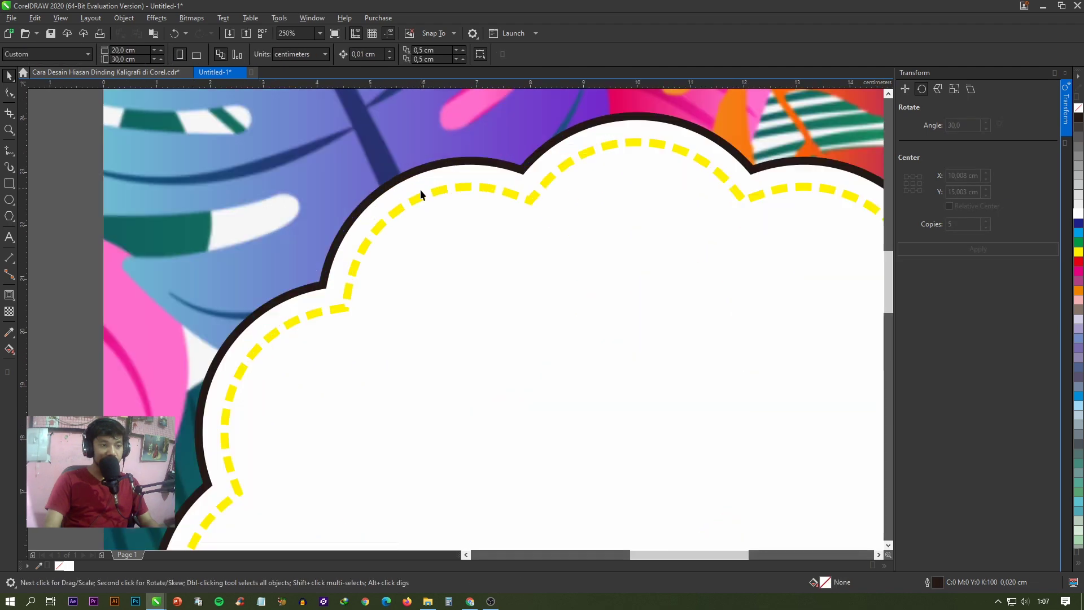
{"action": "scroll", "coordinate": [420, 195], "scroll_direction": "down", "scroll_amount": 4}
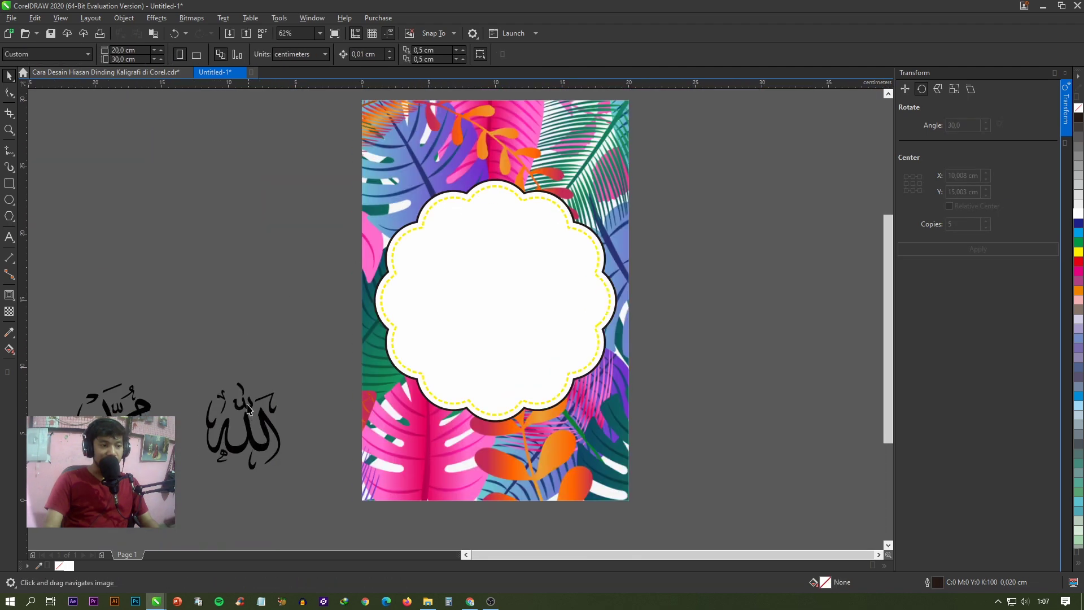
{"action": "left_click_drag", "start_coordinate": [247, 410], "coordinate": [278, 255]}
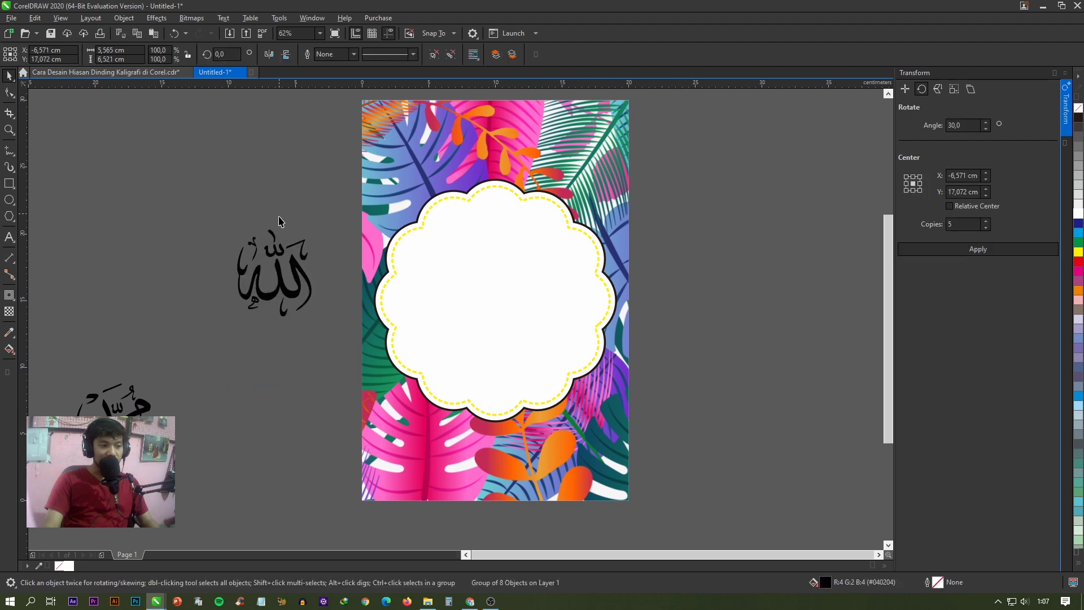
- Eyedrop magenta from a leaf onto the Allah calligraphy's main strokes
{"action": "left_click", "coordinate": [298, 188]}
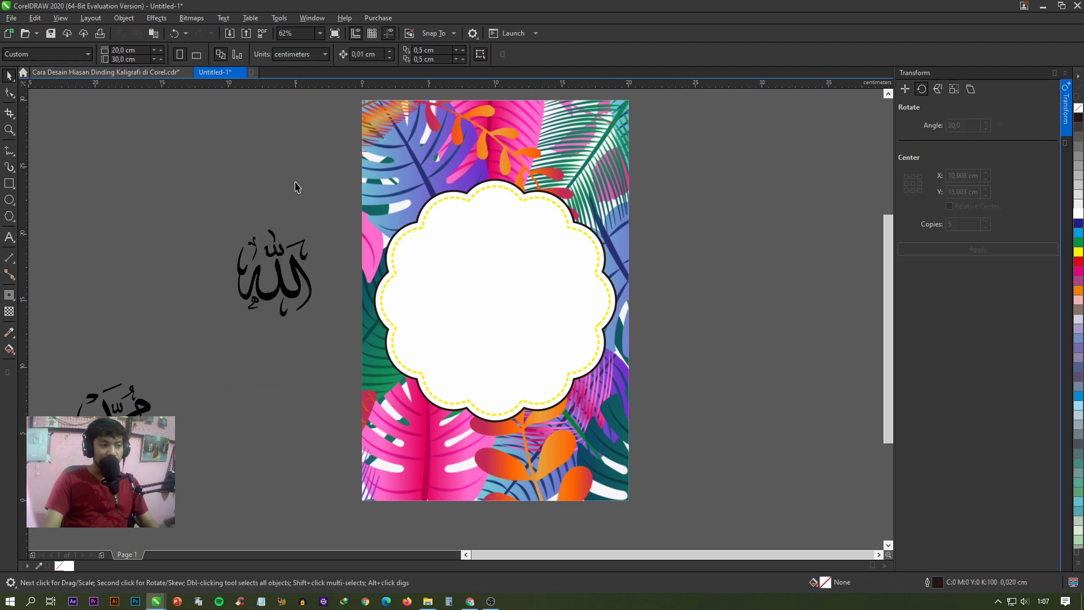
{"action": "left_click", "coordinate": [11, 334]}
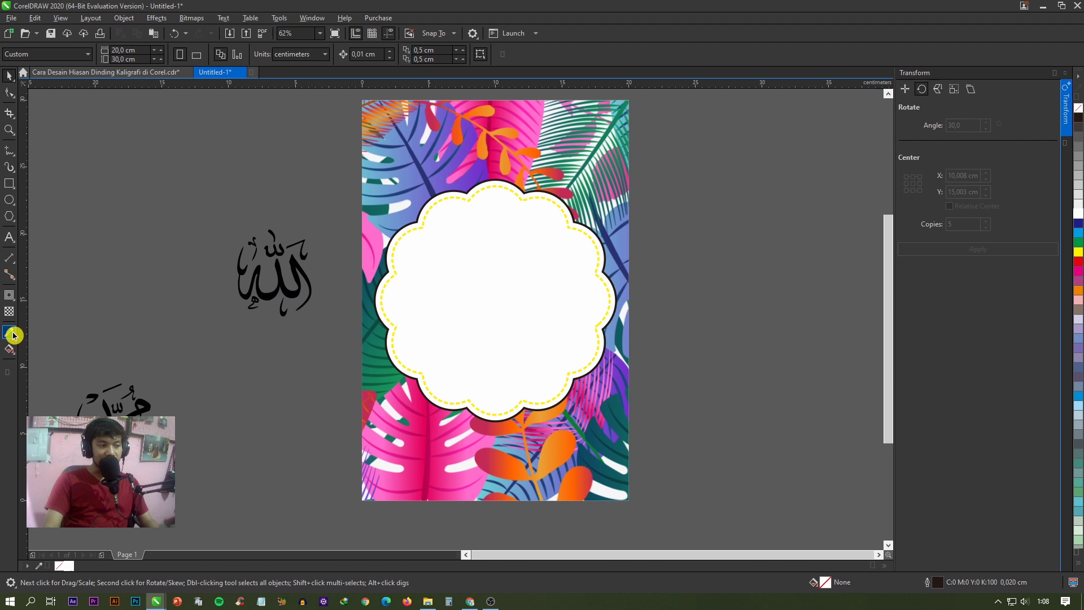
{"action": "left_click_drag", "start_coordinate": [12, 335], "coordinate": [32, 337]}
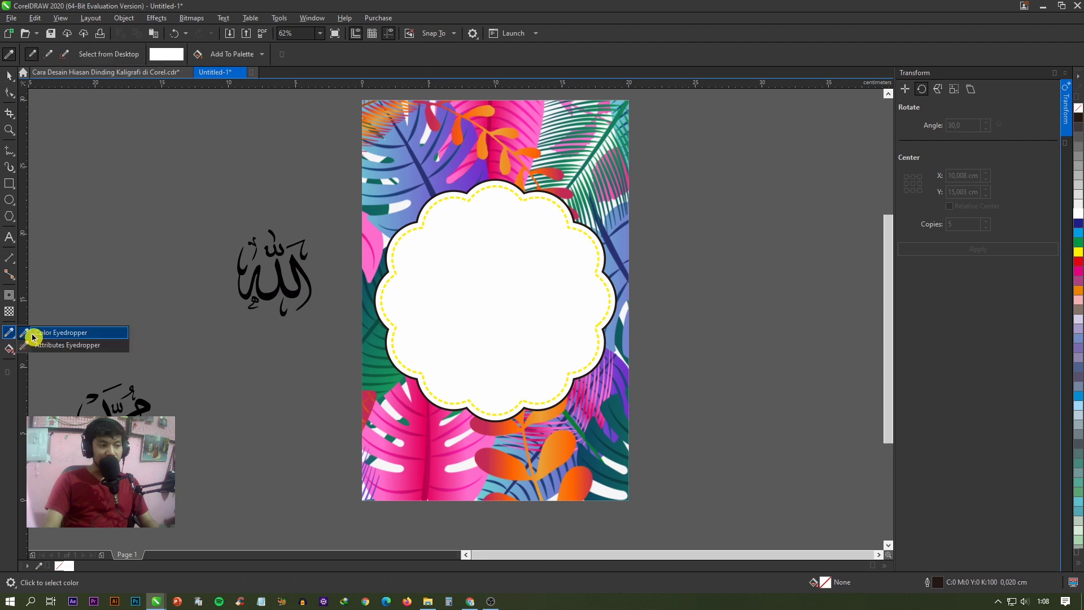
{"action": "left_click", "coordinate": [32, 337]}
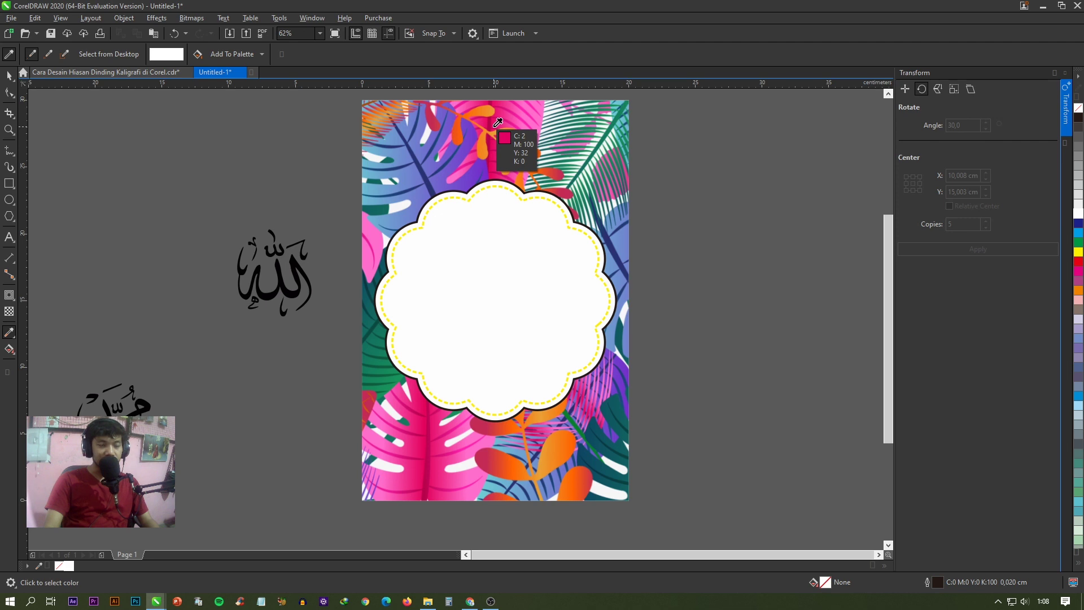
{"action": "left_click", "coordinate": [496, 125]}
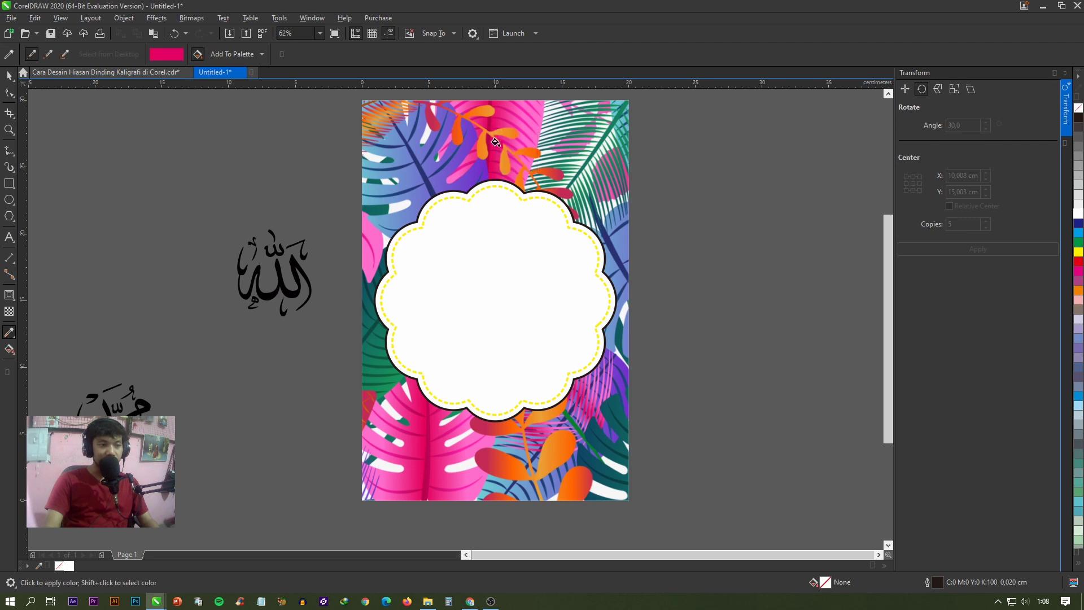
{"action": "left_click", "coordinate": [291, 262]}
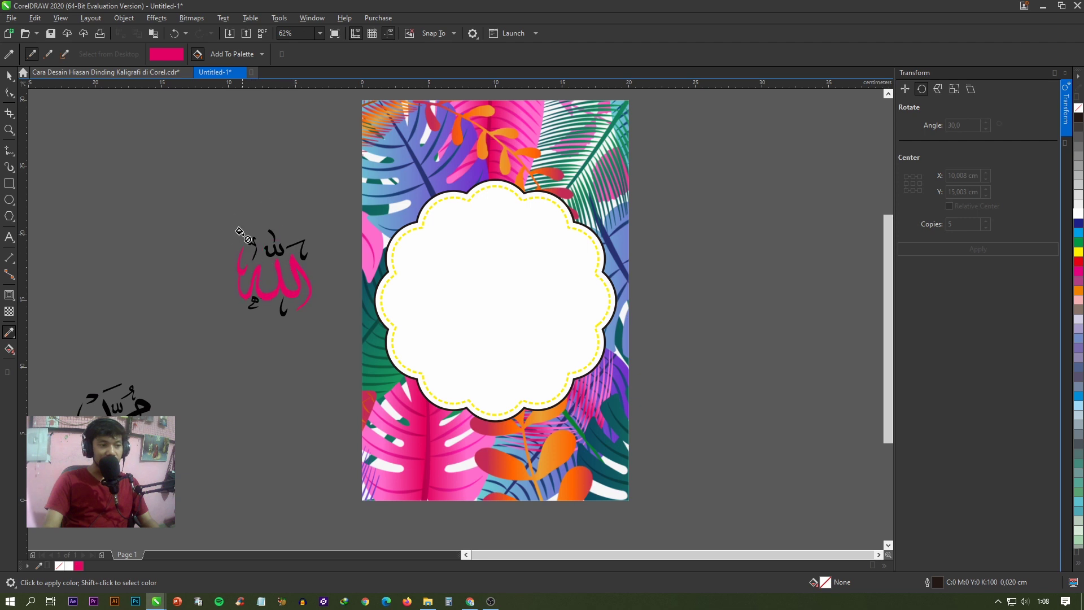
{"action": "left_click", "coordinate": [9, 75]}
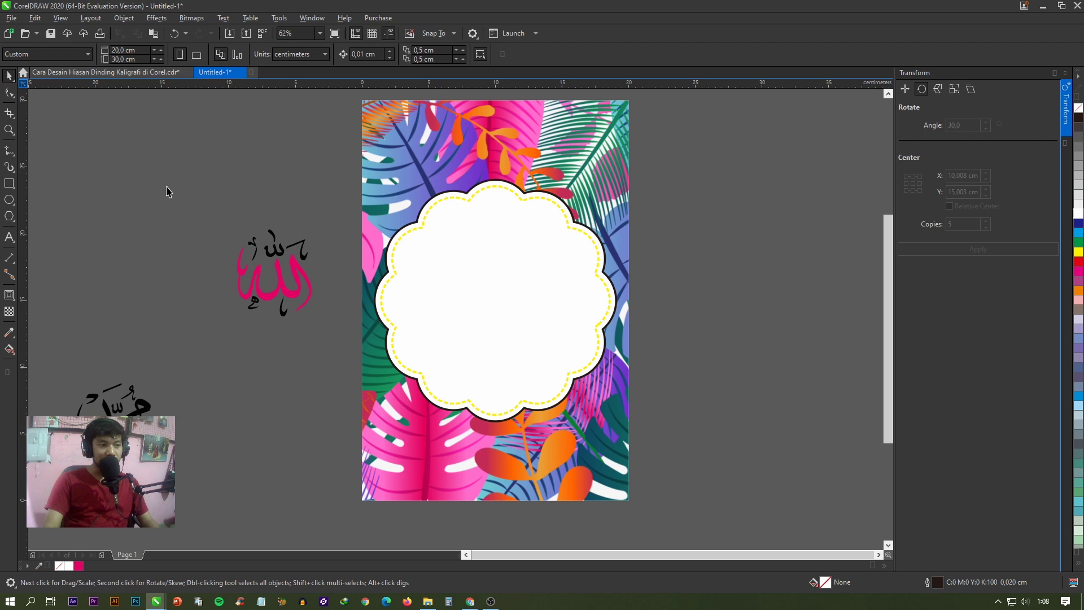
{"action": "left_click_drag", "start_coordinate": [198, 199], "coordinate": [332, 344]}
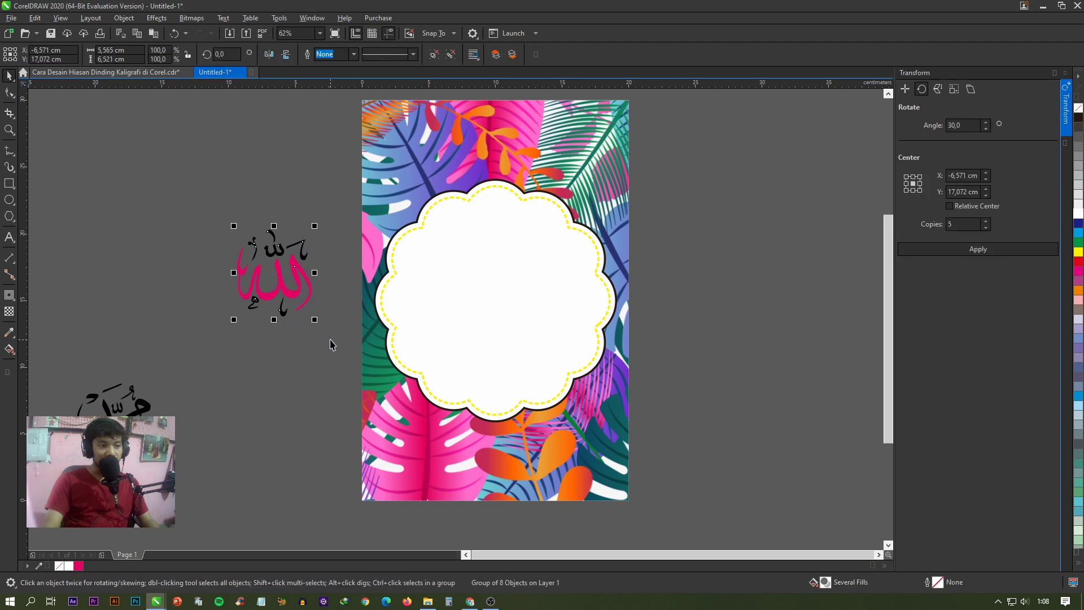
- Fill the whole Allah calligraphy with the magenta swatch and enlarge it
{"action": "left_click", "coordinate": [81, 566]}
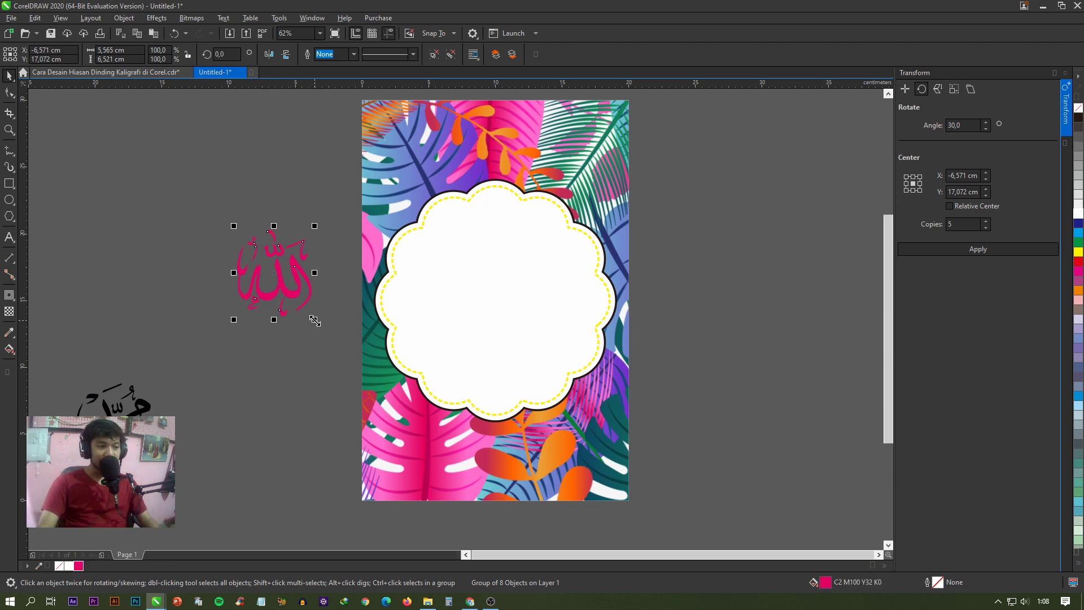
{"action": "left_click_drag", "start_coordinate": [314, 320], "coordinate": [365, 378]}
{"action": "left_click_drag", "start_coordinate": [344, 316], "coordinate": [320, 319]}
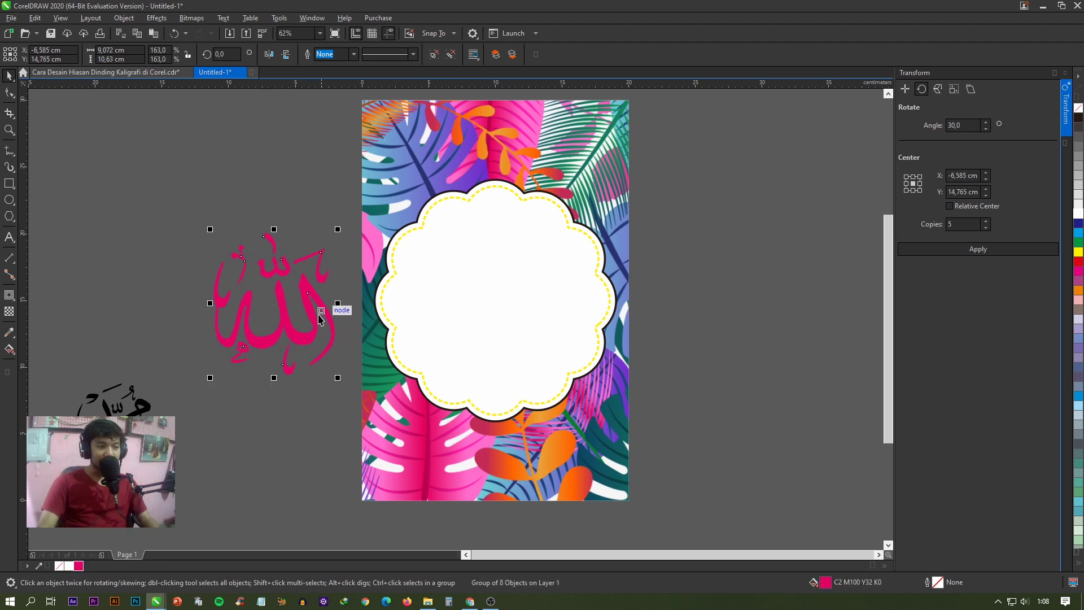
{"action": "scroll", "coordinate": [445, 196], "scroll_direction": "up", "scroll_amount": 2}
- Turn the frame's inner dashed outline and outer outline magenta
{"action": "left_click", "coordinate": [435, 205]}
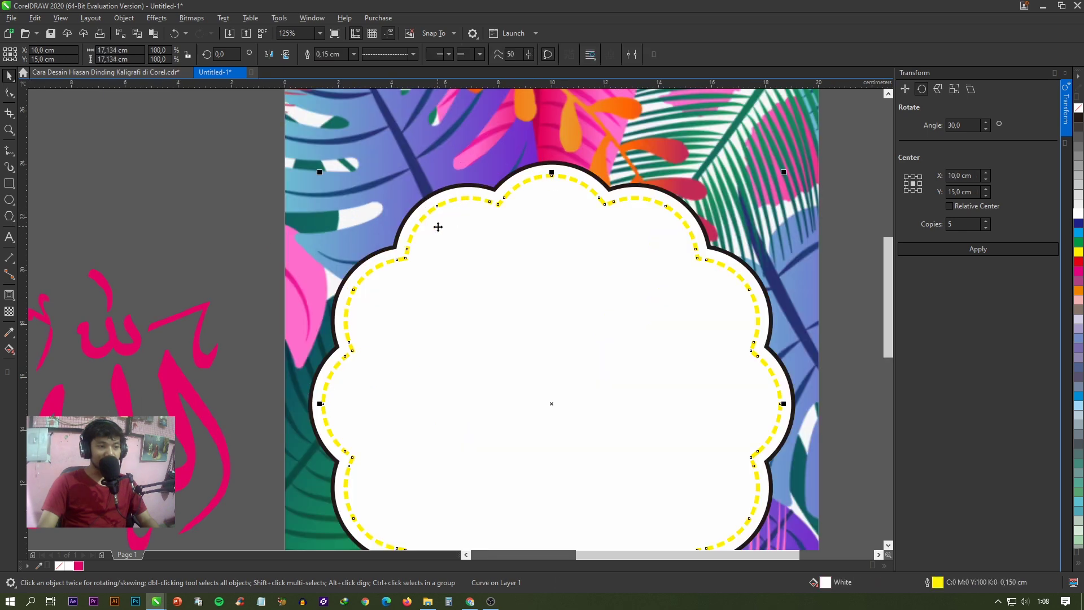
{"action": "scroll", "coordinate": [438, 227], "scroll_direction": "down", "scroll_amount": 2}
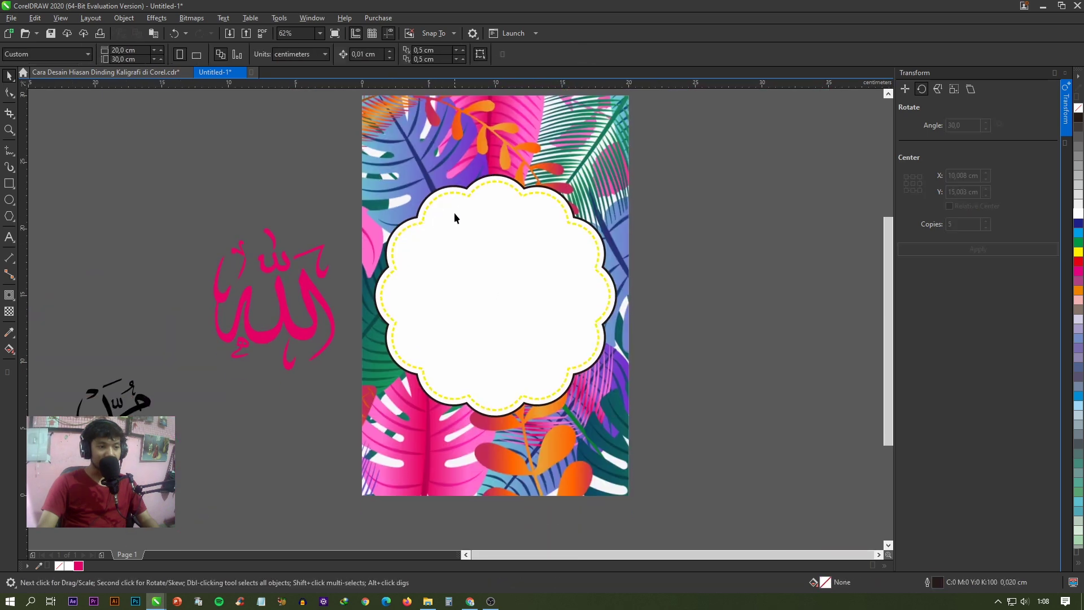
{"action": "right_click", "coordinate": [82, 567]}
{"action": "left_click", "coordinate": [229, 464]}
{"action": "scroll", "coordinate": [368, 295], "scroll_direction": "up", "scroll_amount": 3}
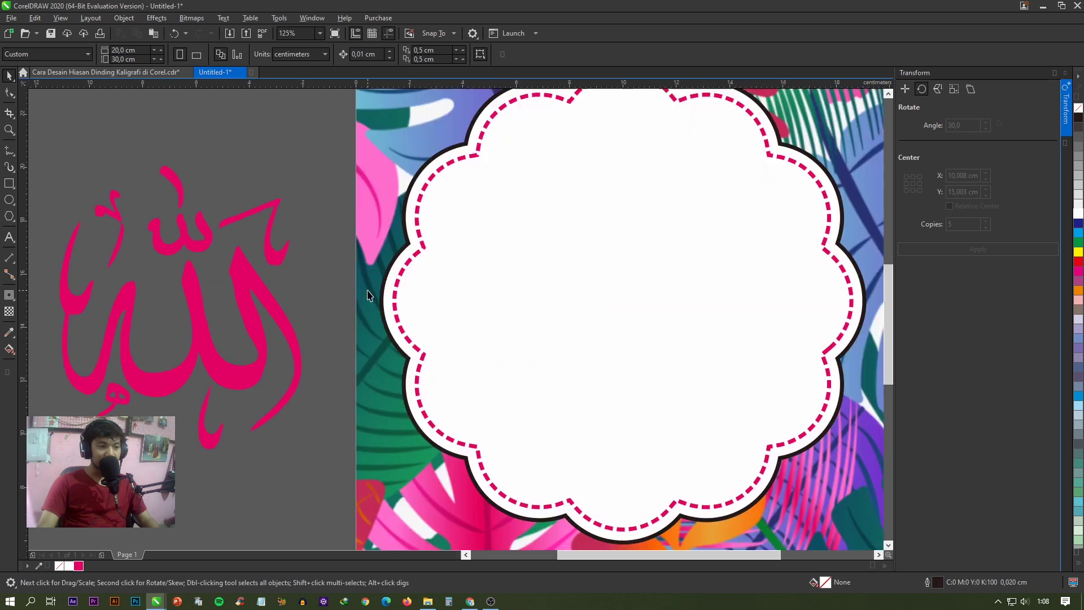
{"action": "left_click", "coordinate": [384, 286]}
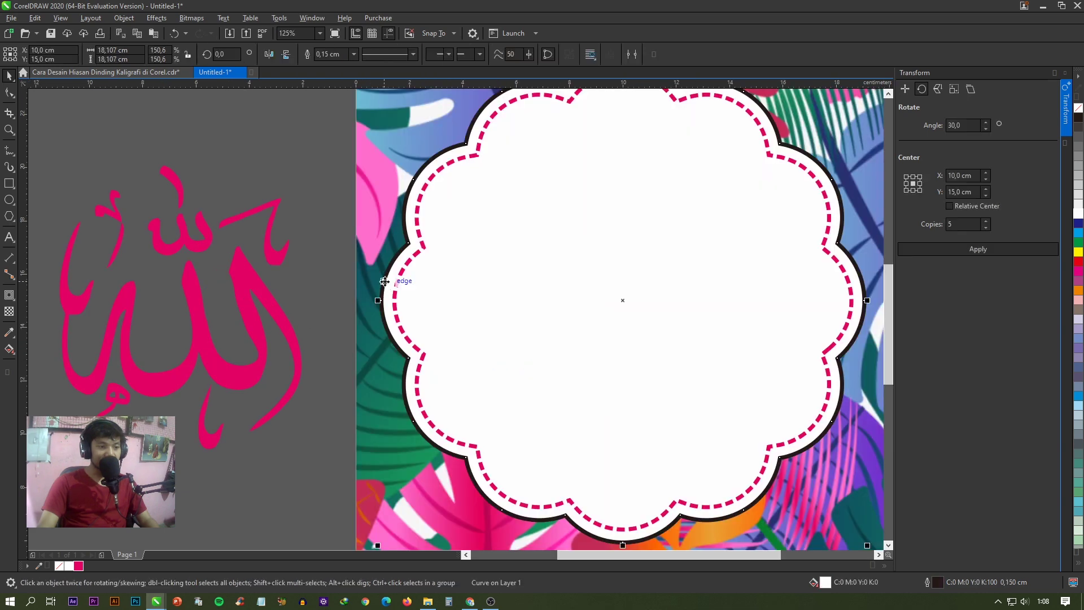
{"action": "right_click", "coordinate": [85, 566]}
{"action": "left_click", "coordinate": [232, 475]}
{"action": "scroll", "coordinate": [455, 297], "scroll_direction": "down", "scroll_amount": 3}
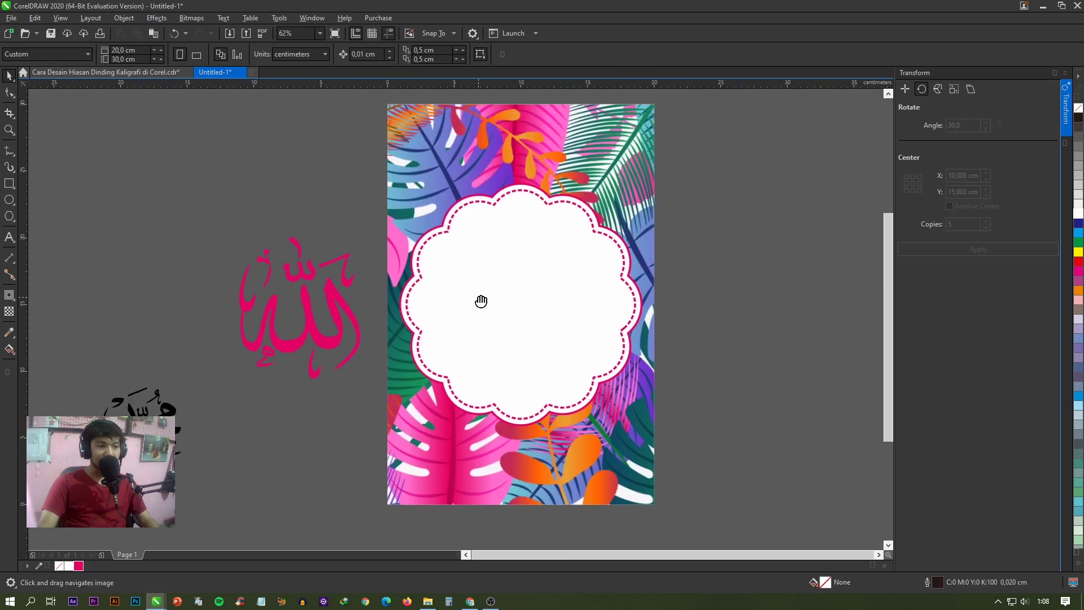
{"action": "left_click_drag", "start_coordinate": [509, 266], "coordinate": [482, 258]}
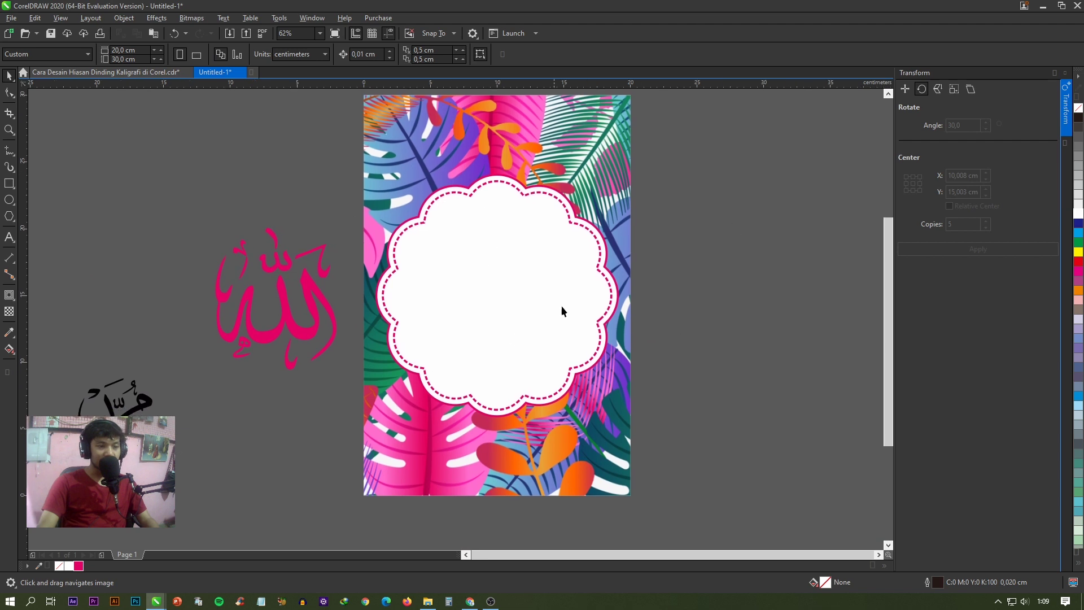
- Move the Allah calligraphy onto the scalloped frame and bring it to front of page
{"action": "left_click_drag", "start_coordinate": [314, 288], "coordinate": [529, 273]}
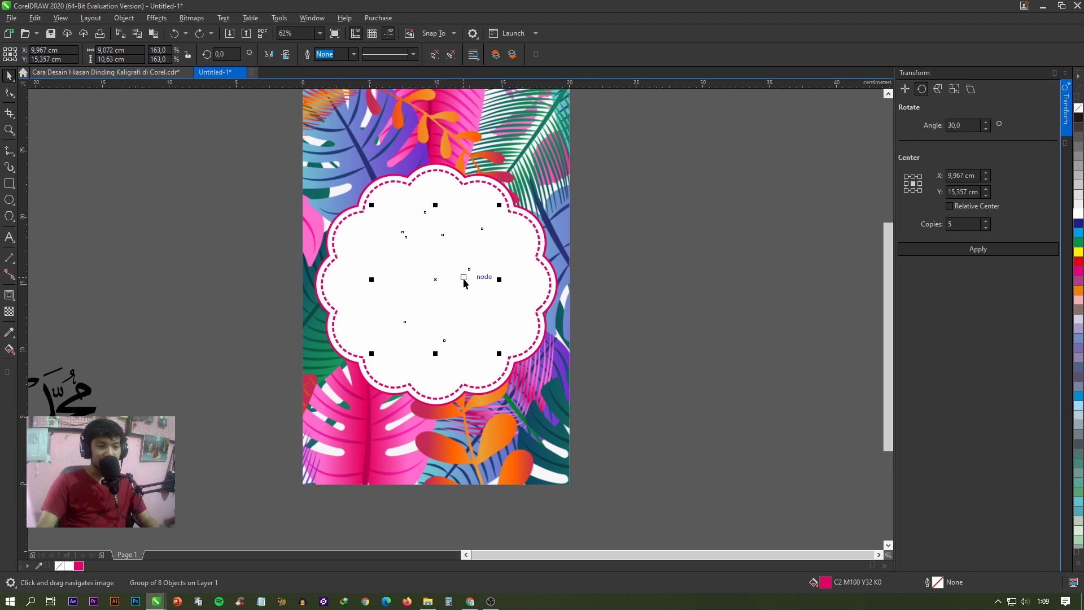
{"action": "right_click", "coordinate": [438, 280]}
{"action": "mouse_move", "coordinate": [466, 350]}
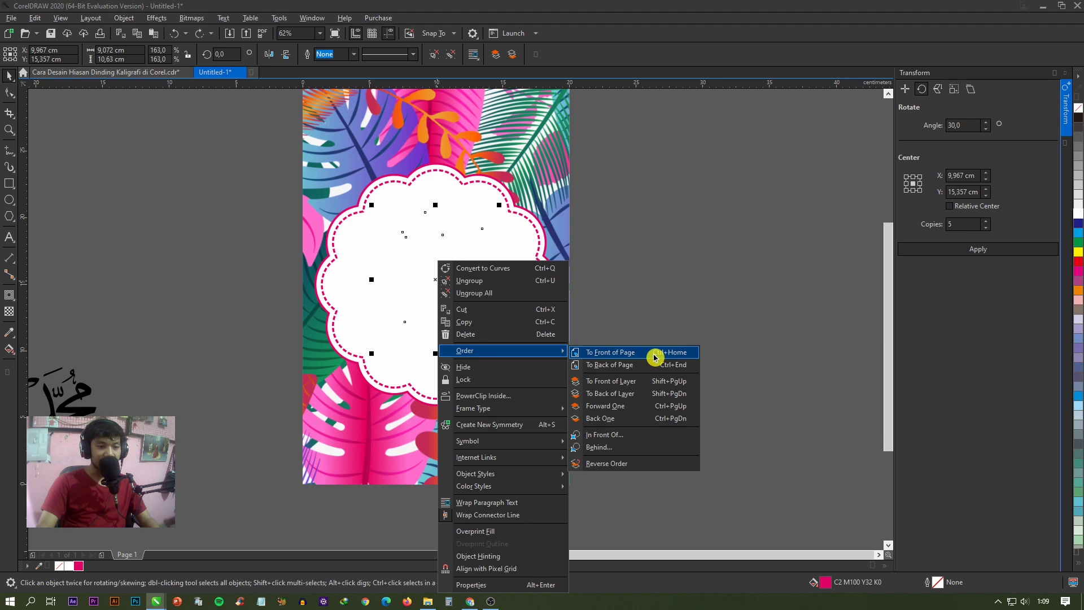
{"action": "left_click", "coordinate": [655, 357]}
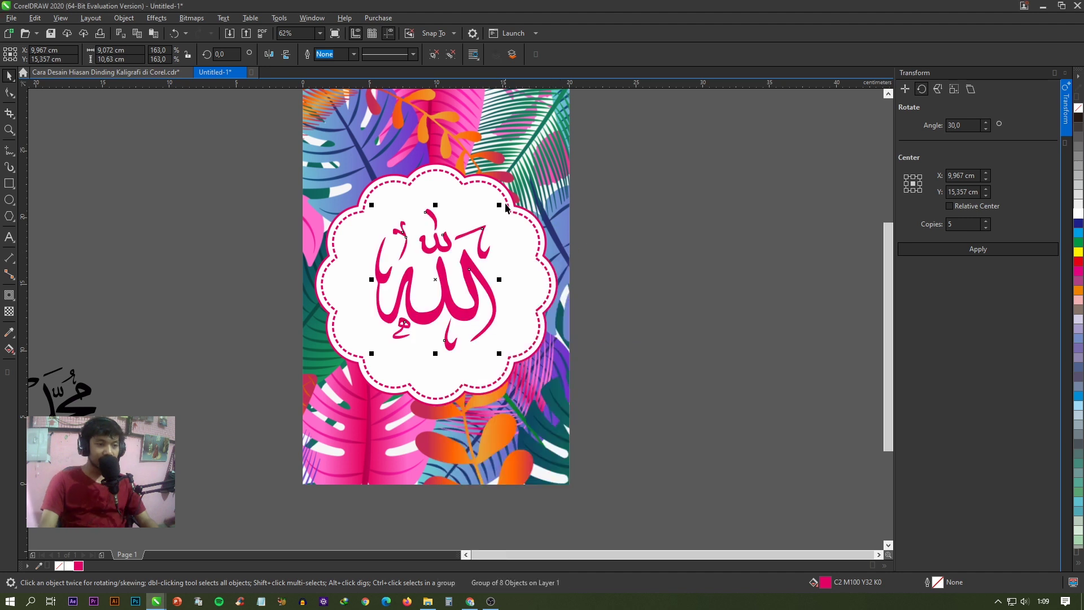
- Enlarge the calligraphy and centre it on the scalloped frame
{"action": "left_click_drag", "start_coordinate": [500, 203], "coordinate": [520, 181]}
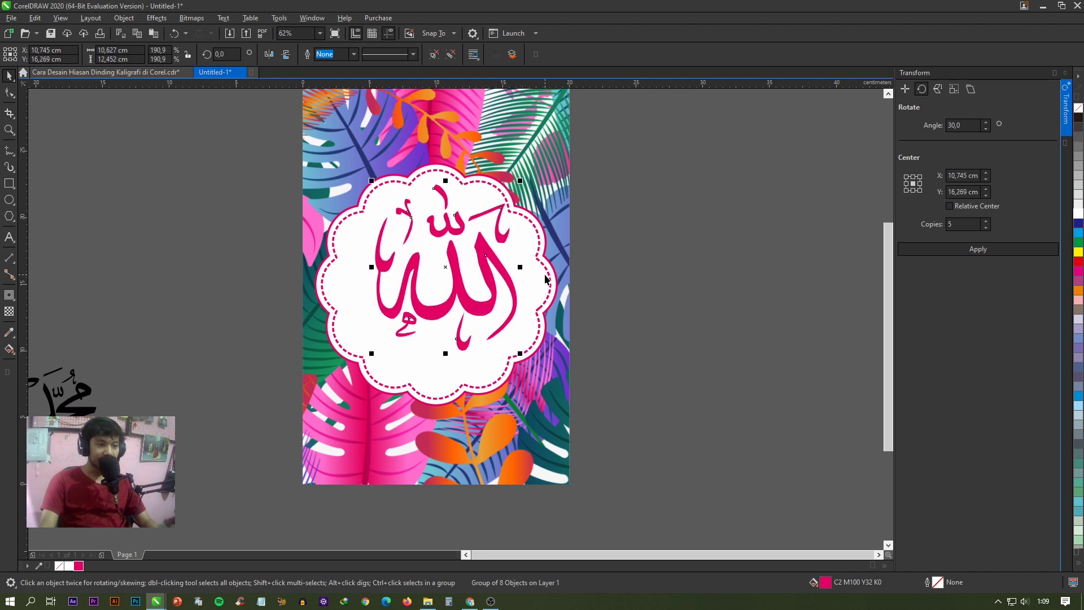
{"action": "left_click", "coordinate": [546, 278], "text": "shift"}
{"action": "key", "text": "c"}
{"action": "key", "text": "e"}
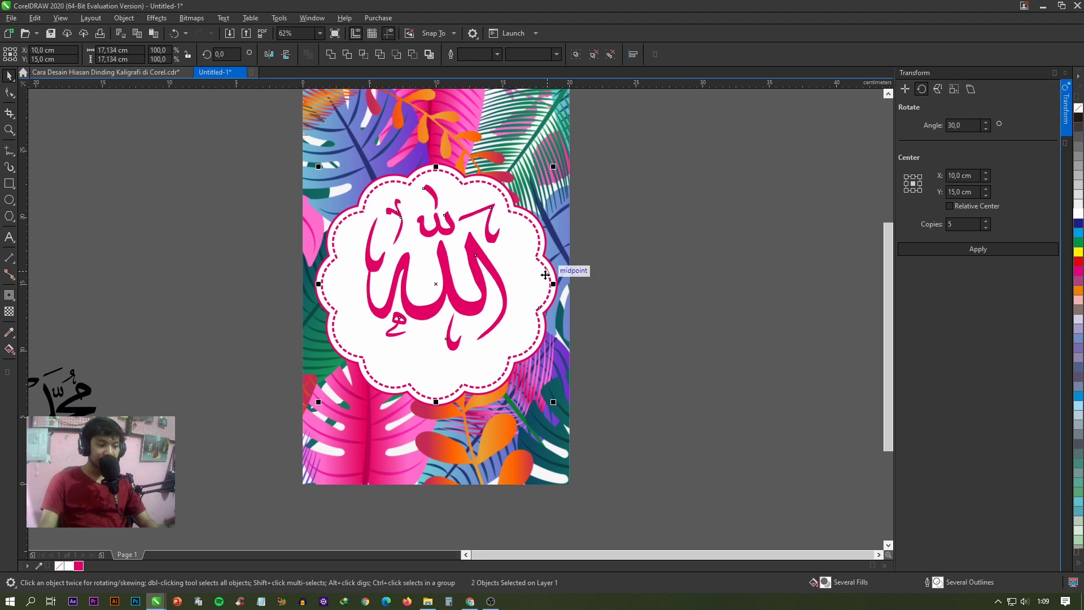
{"action": "left_click", "coordinate": [646, 240]}
{"action": "scroll", "coordinate": [574, 250], "scroll_direction": "down", "scroll_amount": 2}
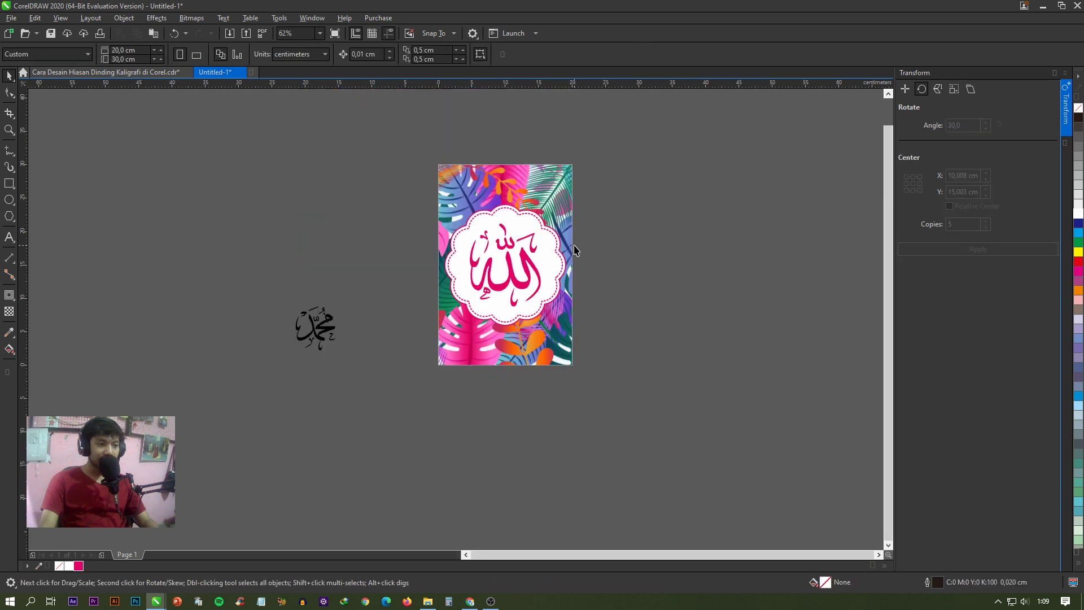
- Move the Muhammad calligraphy aside to clear space beside the Allah panel
{"action": "left_click_drag", "start_coordinate": [597, 263], "coordinate": [627, 271]}
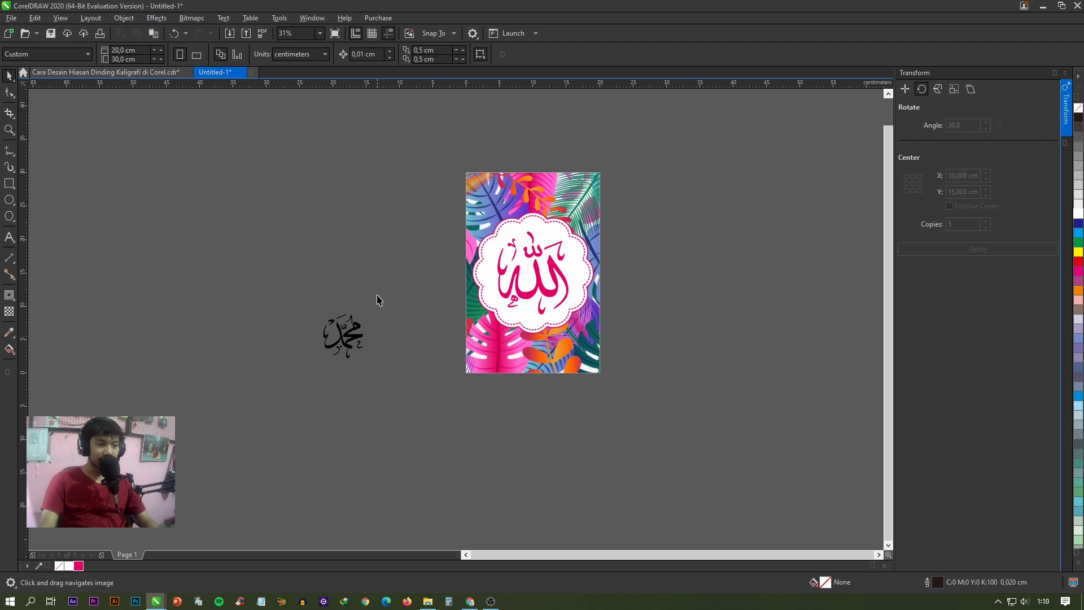
{"action": "left_click_drag", "start_coordinate": [356, 328], "coordinate": [276, 319]}
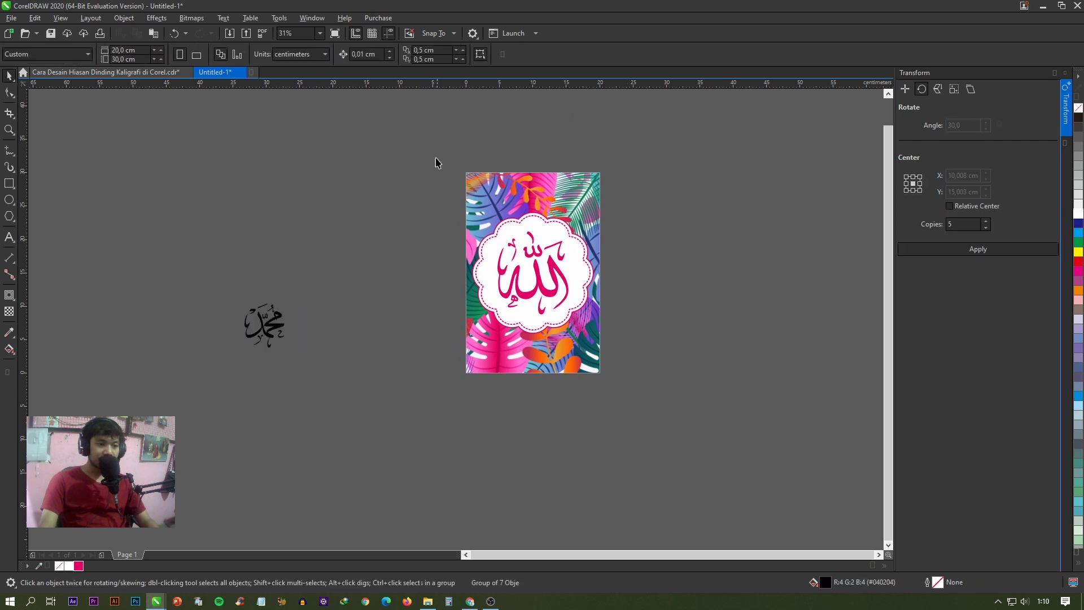
{"action": "left_click_drag", "start_coordinate": [430, 145], "coordinate": [608, 387]}
- Drop a copy of the whole Allah panel to the left of the original
{"action": "left_click_drag", "start_coordinate": [430, 152], "coordinate": [626, 441]}
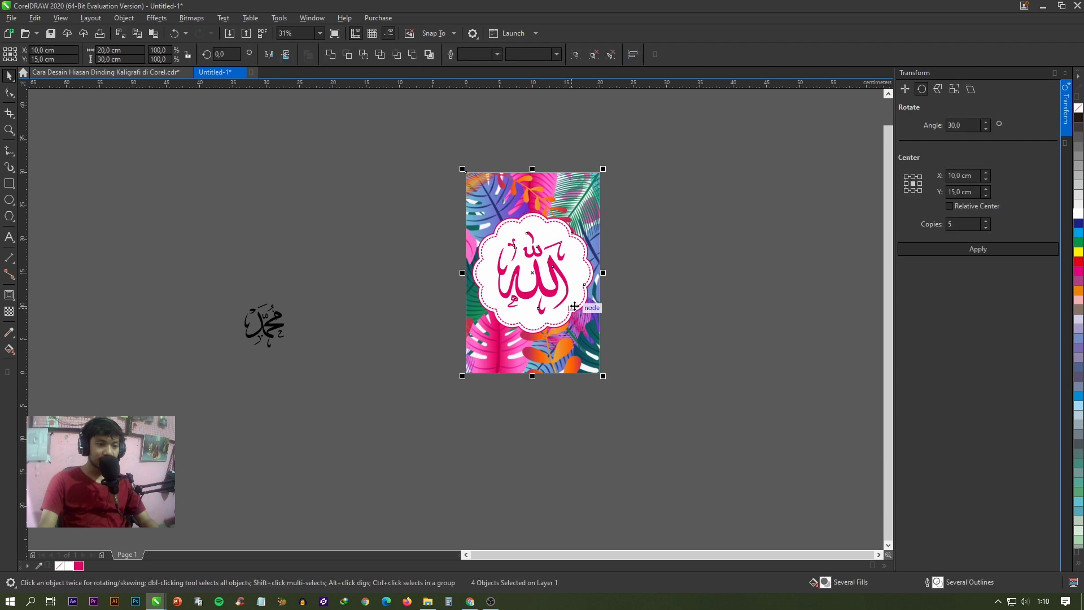
{"action": "left_click_drag", "start_coordinate": [559, 255], "coordinate": [410, 263]}
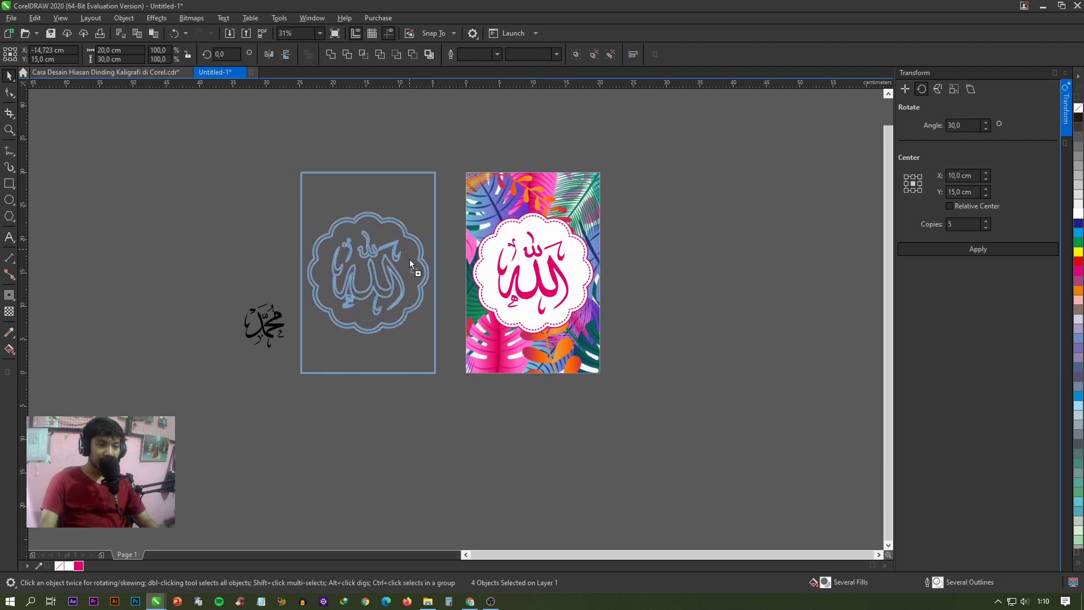
{"action": "left_click_drag", "start_coordinate": [410, 262], "coordinate": [409, 259]}
{"action": "left_click", "coordinate": [254, 241]}
{"action": "left_click", "coordinate": [260, 327]}
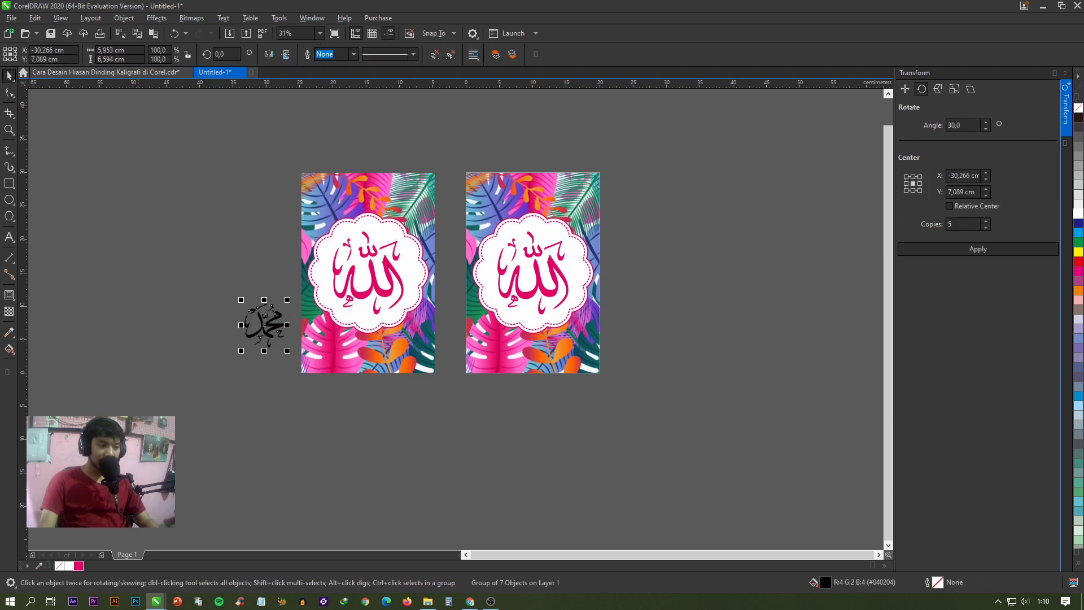
- Make the Muhammad calligraphy pink, double its size, and delete the copied Allah calligraphy
{"action": "left_click", "coordinate": [78, 565]}
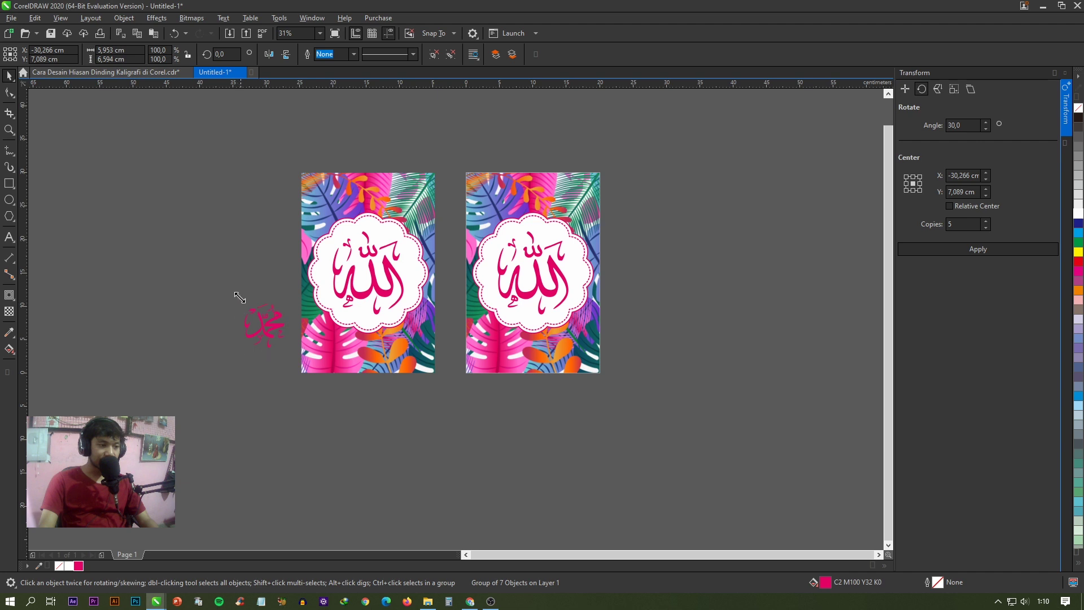
{"action": "left_click_drag", "start_coordinate": [241, 300], "coordinate": [202, 247]}
{"action": "left_click", "coordinate": [366, 277]}
{"action": "key", "text": "Delete"}
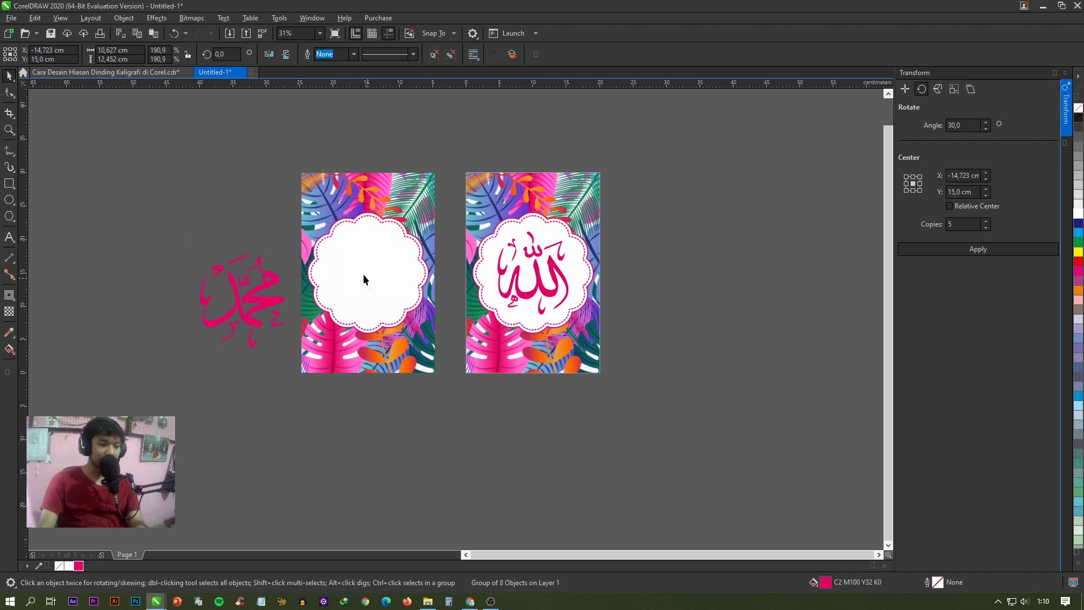
- Centre the Muhammad calligraphy horizontally and vertically on the scalloped frame
{"action": "left_click", "coordinate": [263, 292]}
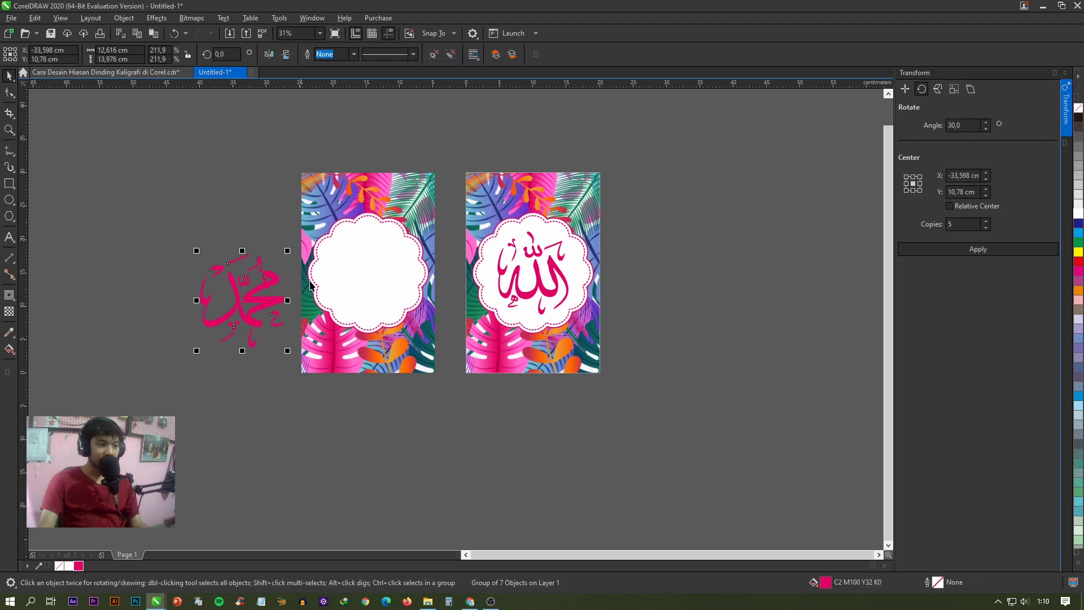
{"action": "left_click", "coordinate": [344, 259], "text": "shift"}
{"action": "key", "text": "c"}
{"action": "key", "text": "e"}
{"action": "key", "text": "c"}
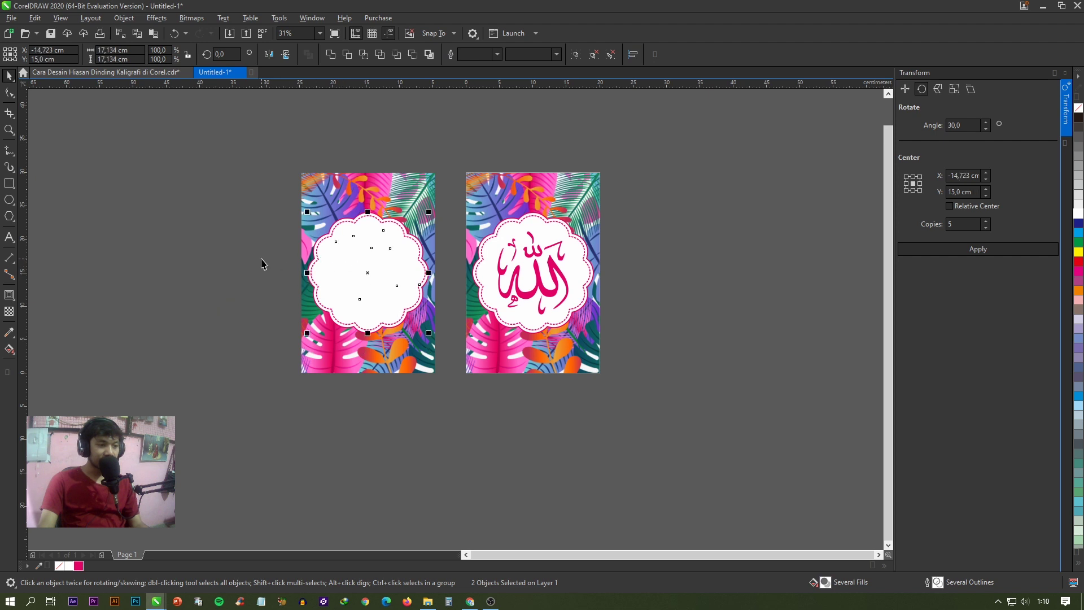
- Bring the Muhammad calligraphy in front of the frame with Order > To Front of Page
{"action": "left_click", "coordinate": [275, 224]}
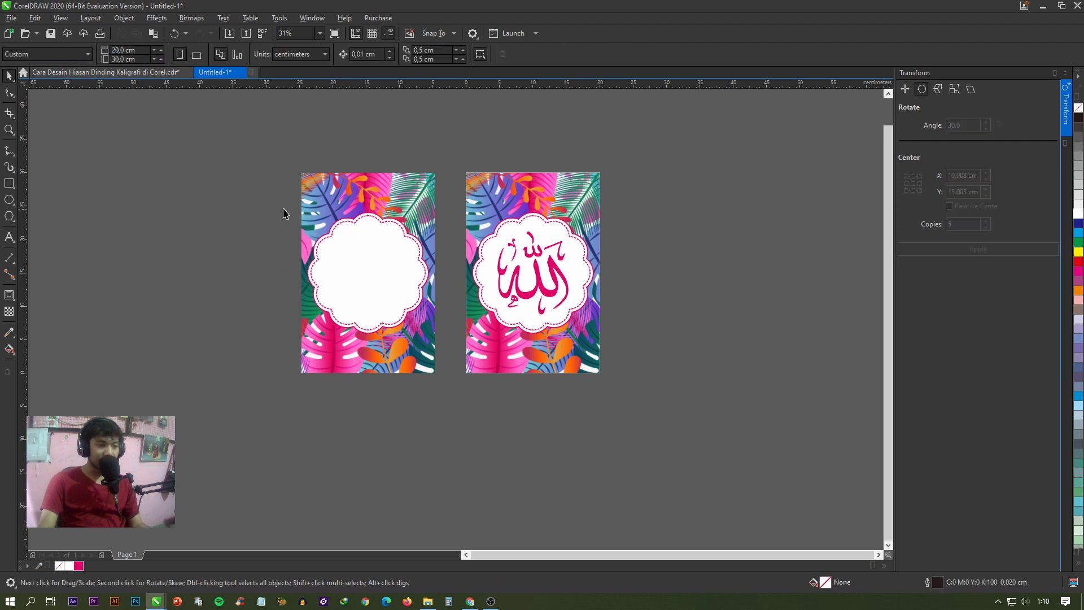
{"action": "left_click_drag", "start_coordinate": [277, 207], "coordinate": [441, 323]}
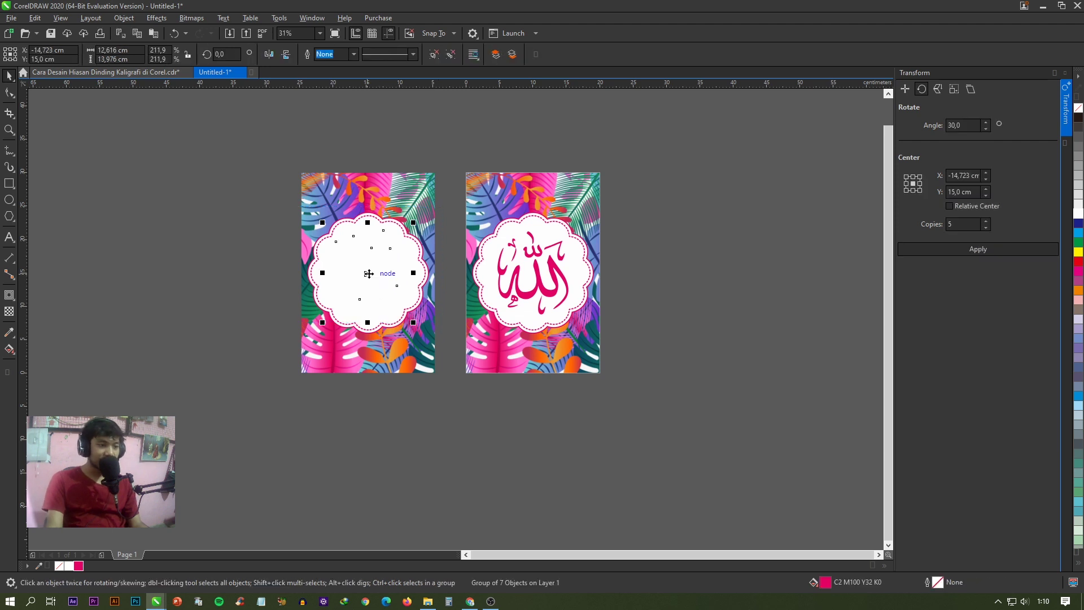
{"action": "right_click", "coordinate": [369, 274]}
{"action": "mouse_move", "coordinate": [432, 351]}
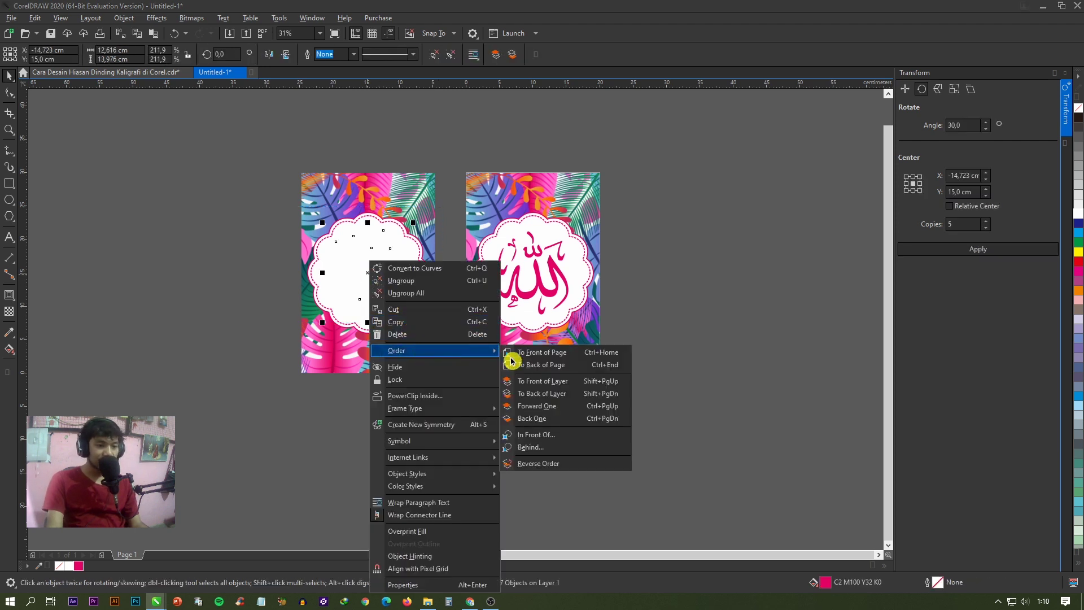
{"action": "left_click", "coordinate": [572, 358]}
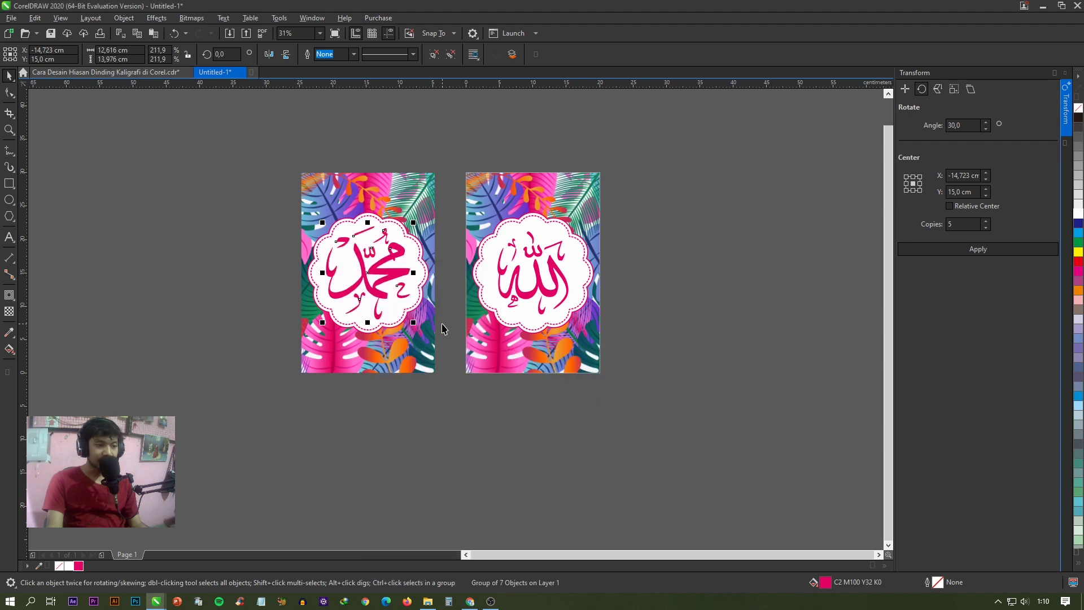
{"action": "left_click", "coordinate": [209, 236]}
{"action": "scroll", "coordinate": [383, 260], "scroll_direction": "up", "scroll_amount": 2}
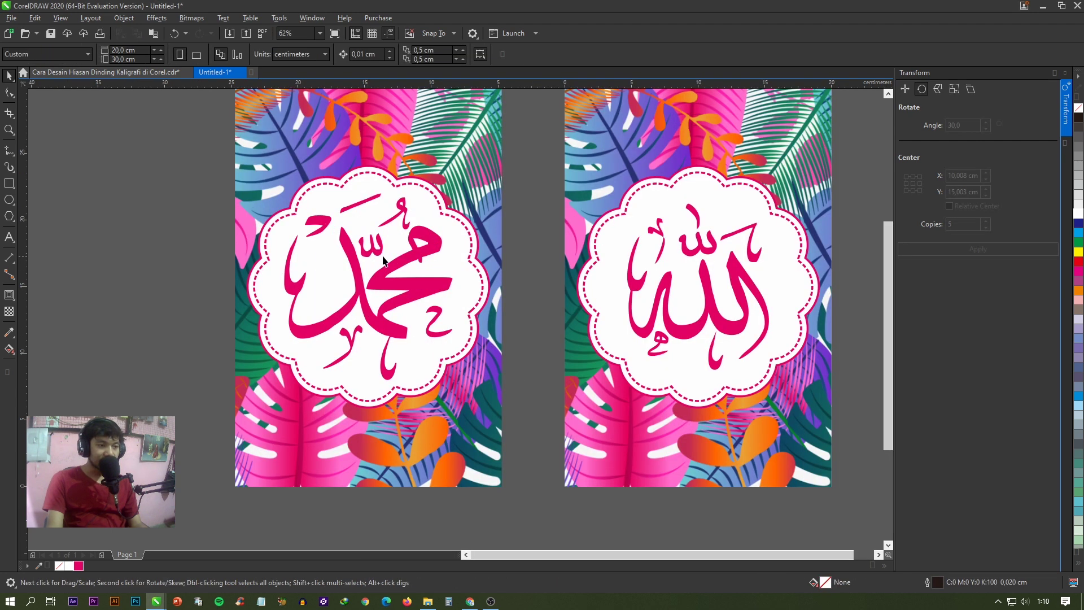
{"action": "left_click", "coordinate": [427, 253]}
{"action": "left_click", "coordinate": [696, 216]}
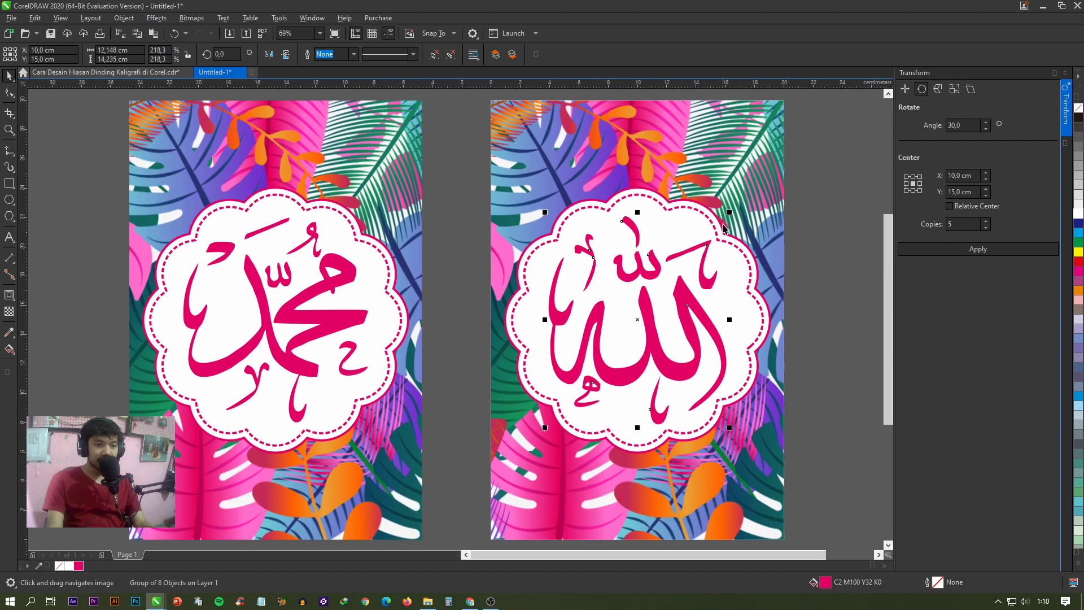
{"action": "scroll", "coordinate": [662, 250], "scroll_direction": "down", "scroll_amount": 2}
{"action": "left_click", "coordinate": [679, 245]}
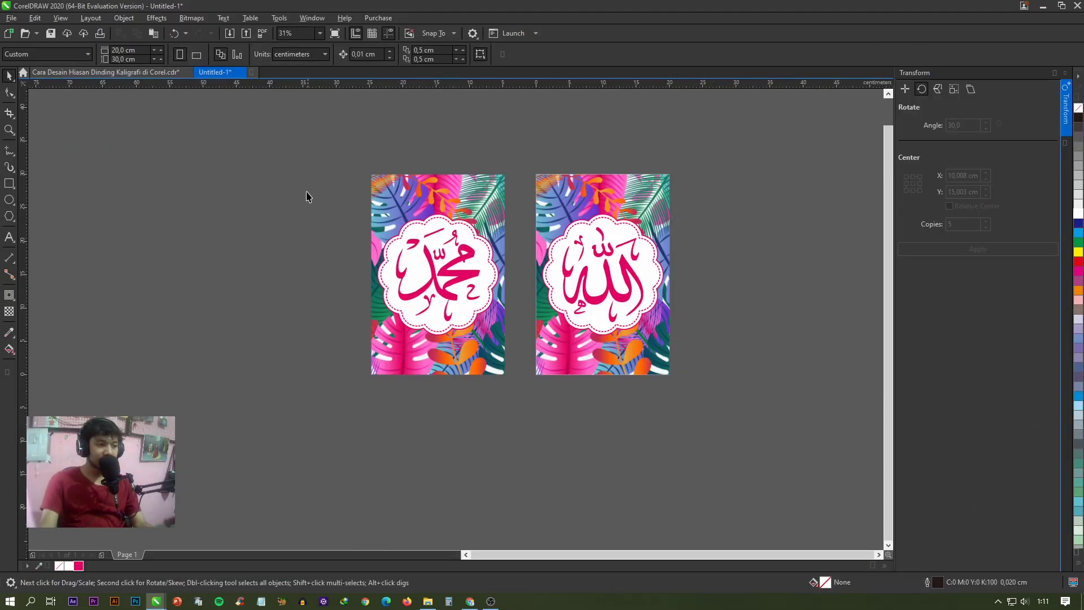
{"action": "left_click", "coordinate": [126, 77]}
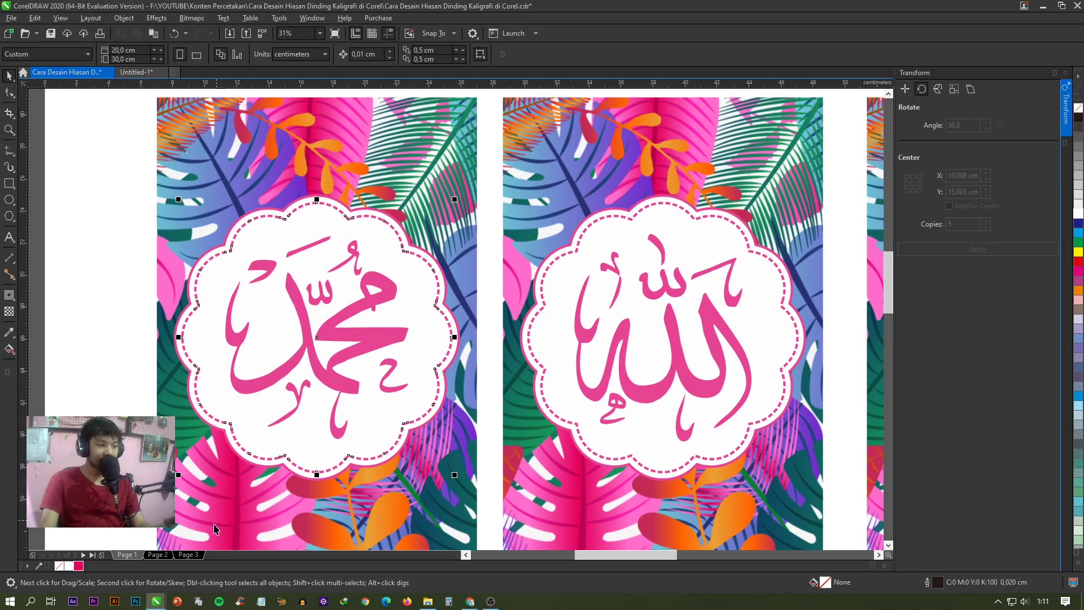
{"action": "scroll", "coordinate": [452, 287], "scroll_direction": "down", "scroll_amount": 3}
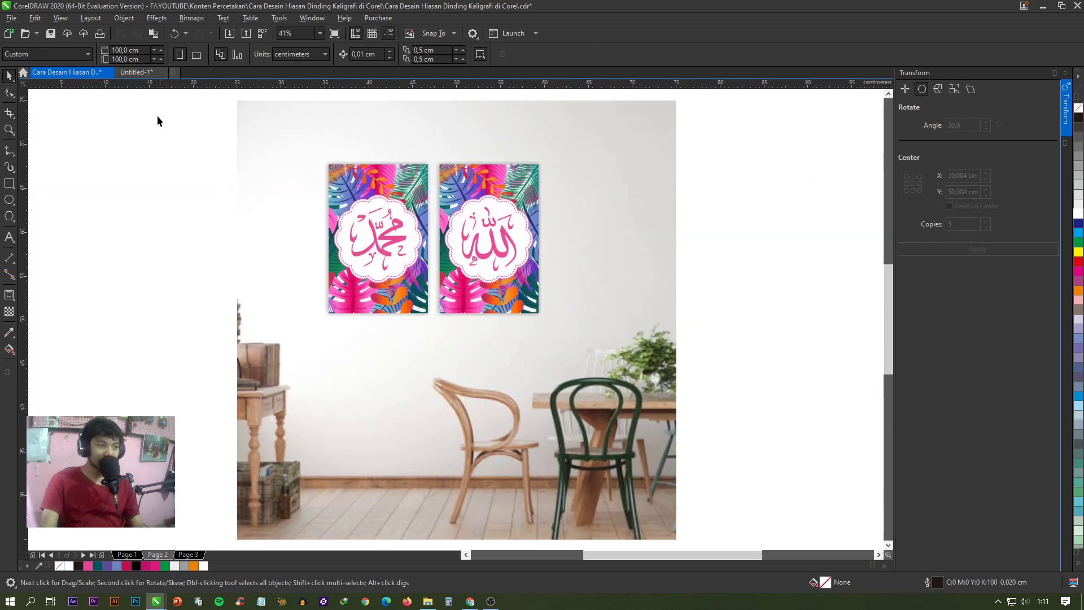
{"action": "left_click", "coordinate": [135, 73]}
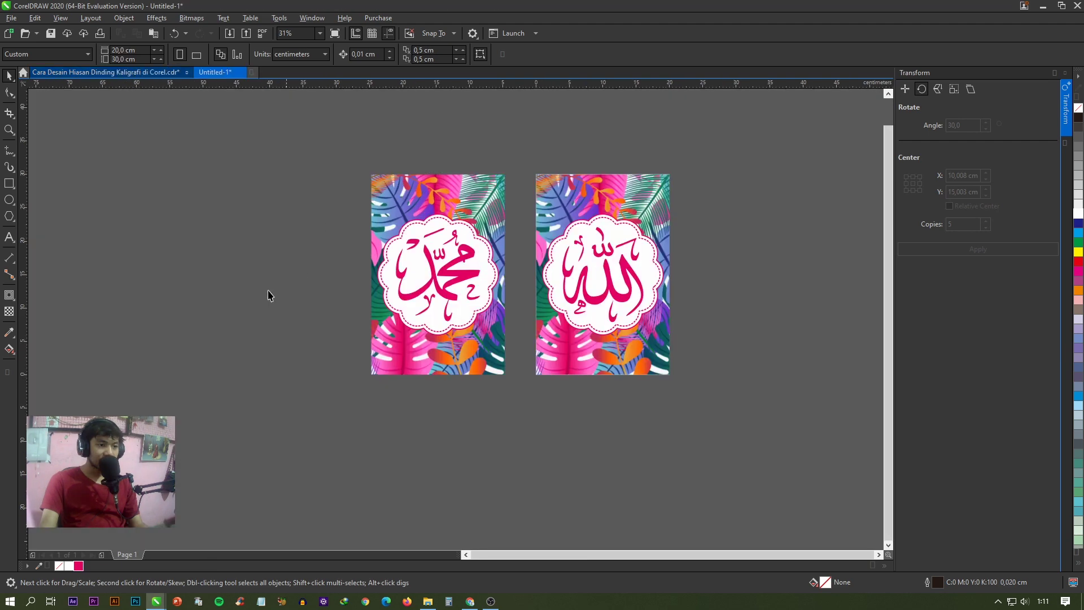
- Add a second page and draw a rectangle on it
{"action": "left_click", "coordinate": [103, 557]}
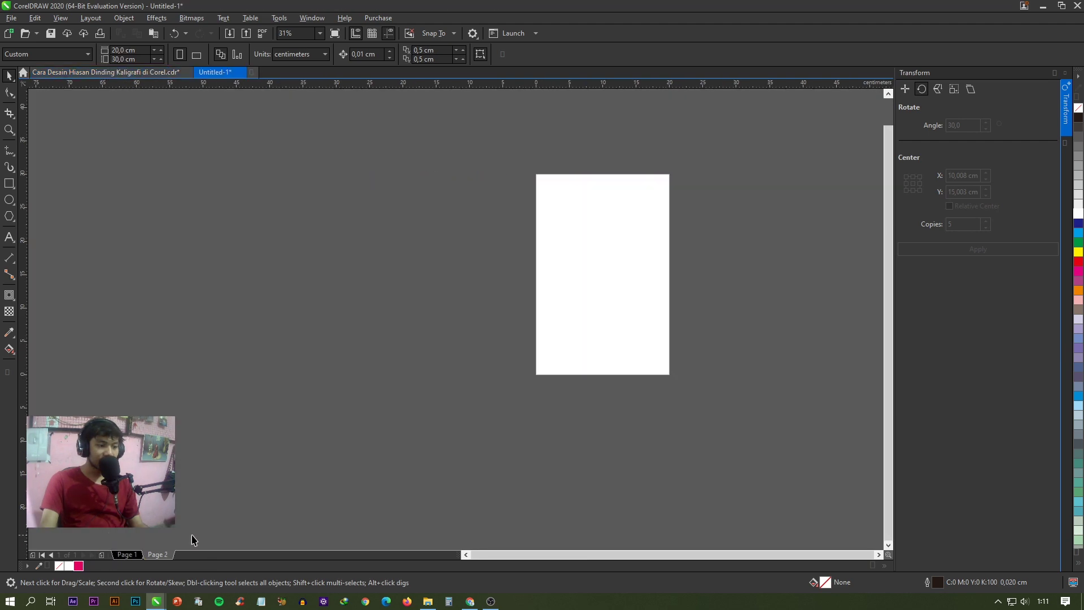
{"action": "scroll", "coordinate": [612, 257], "scroll_direction": "up", "scroll_amount": 1}
{"action": "left_click_drag", "start_coordinate": [588, 269], "coordinate": [546, 271]}
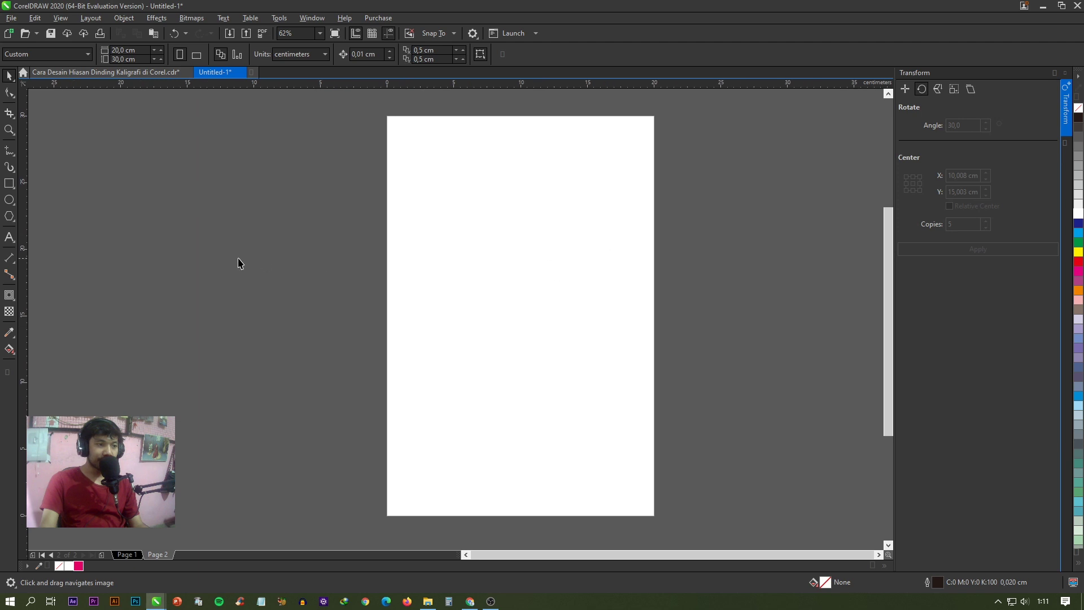
{"action": "left_click", "coordinate": [10, 183]}
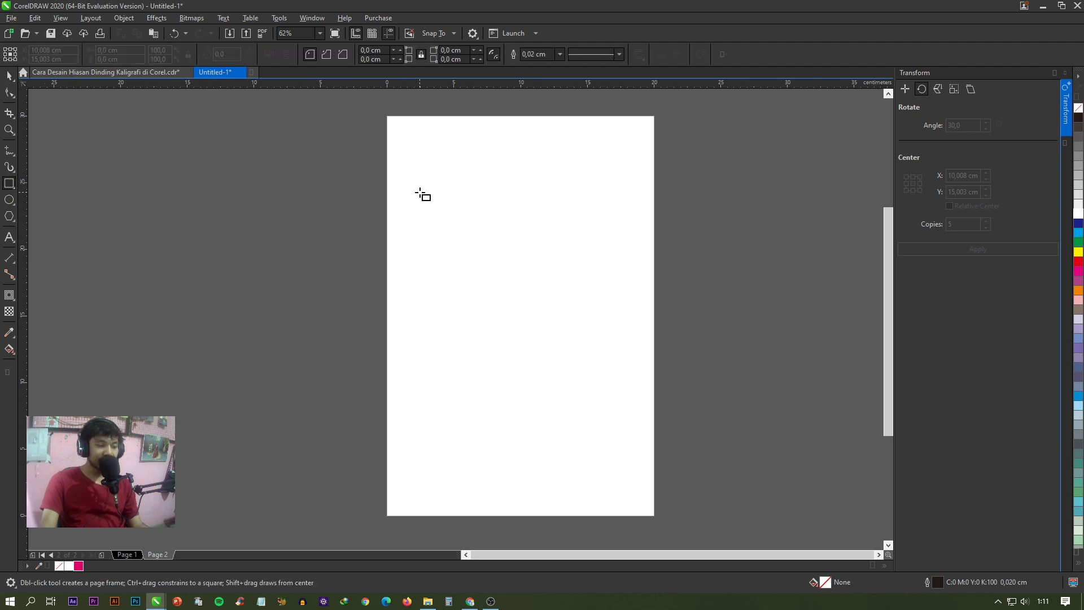
{"action": "left_click_drag", "start_coordinate": [420, 193], "coordinate": [598, 350]}
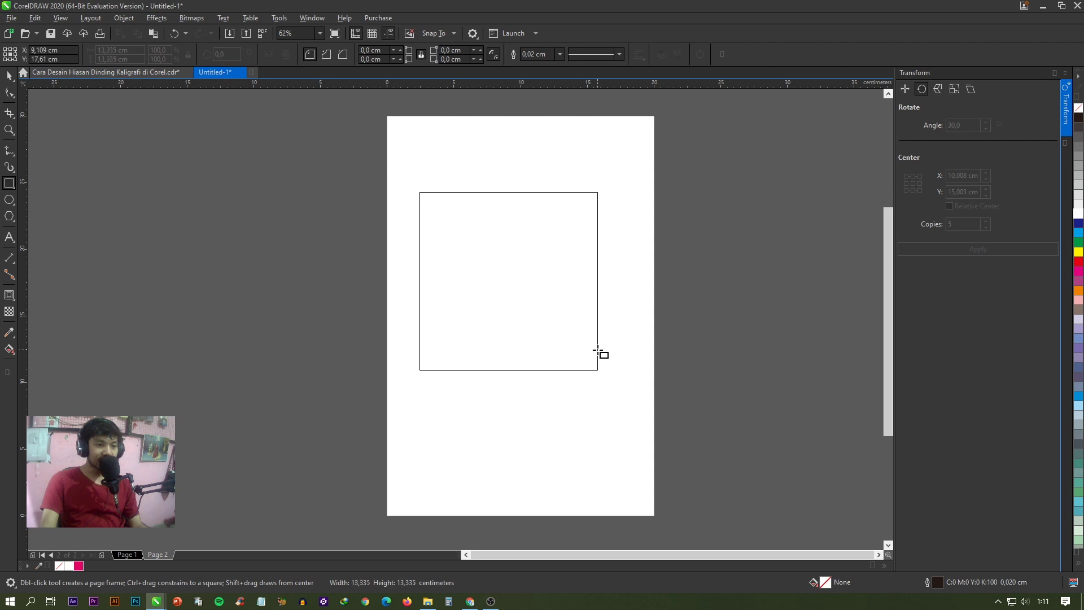
{"action": "key", "text": "space"}
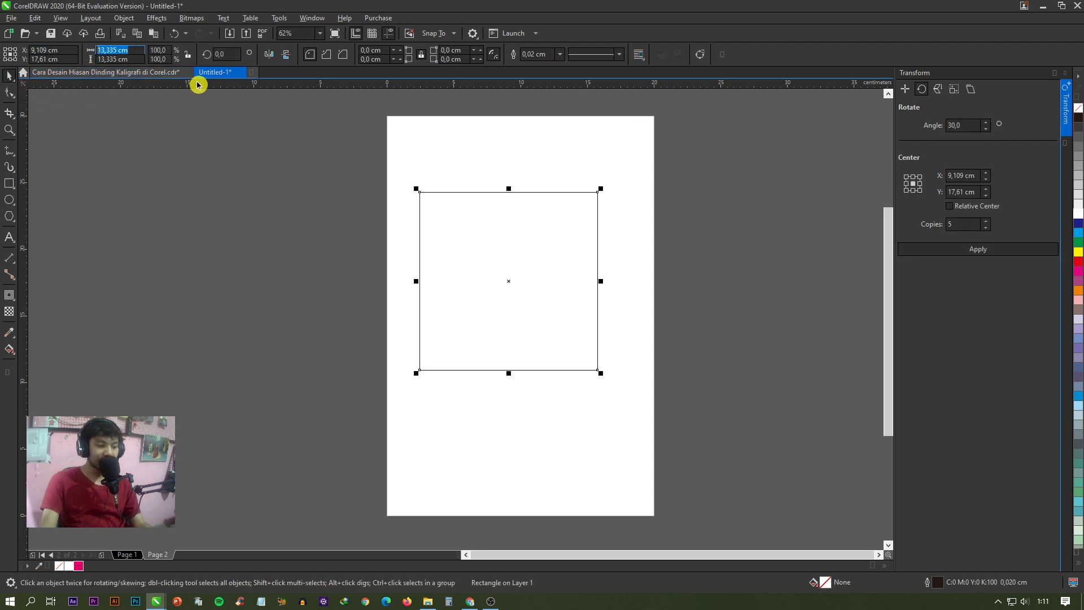
- Set the rectangle to 30 × 30 cm
{"action": "type", "text": "5"}
{"action": "key", "text": "BackSpace"}
{"action": "type", "text": "30"}
{"action": "key", "text": "Tab"}
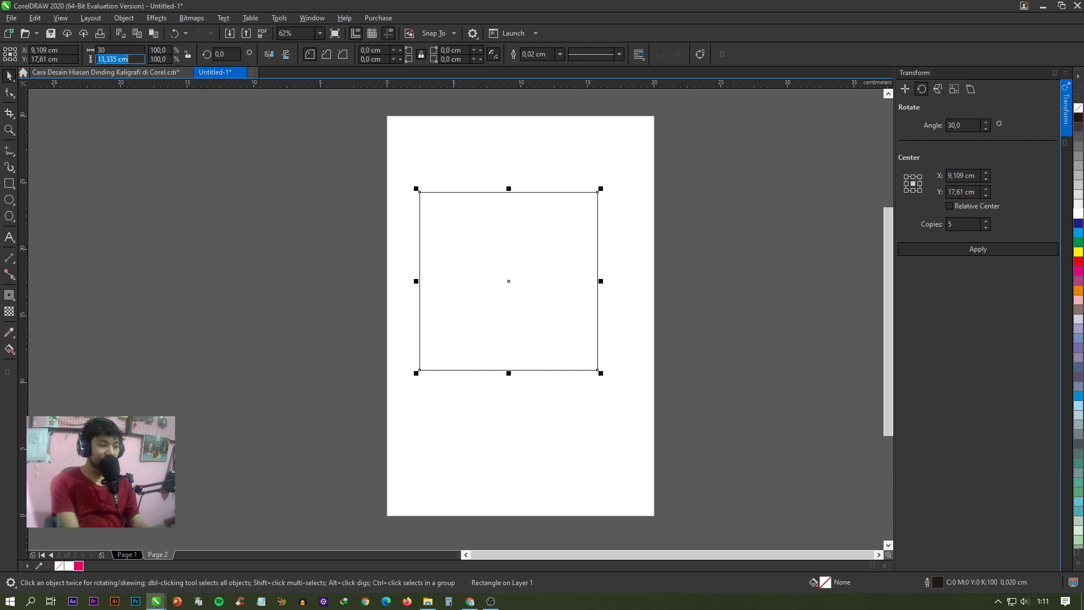
{"action": "key", "text": "Return"}
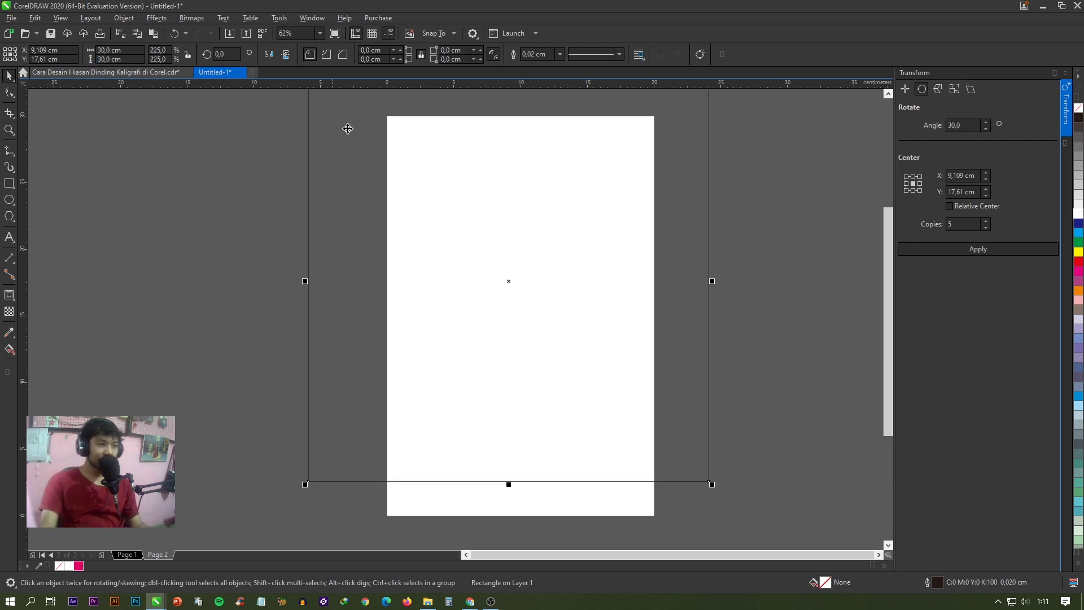
{"action": "key", "text": "F3"}
- Fill the square white and set its outline to None
{"action": "left_click", "coordinate": [67, 567]}
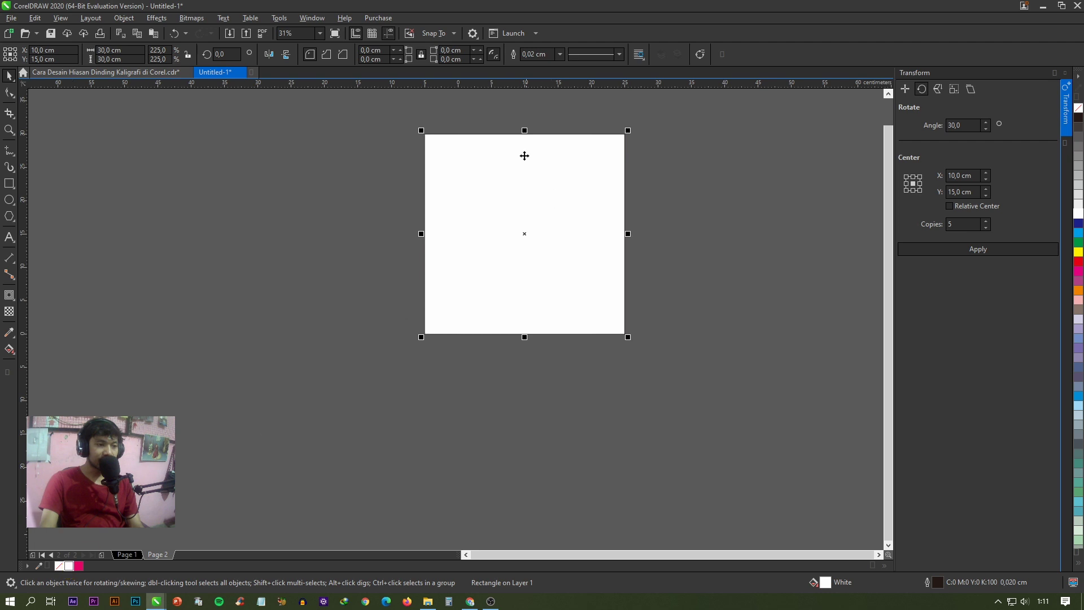
{"action": "scroll", "coordinate": [517, 132], "scroll_direction": "up", "scroll_amount": 7}
{"action": "left_click", "coordinate": [564, 55]}
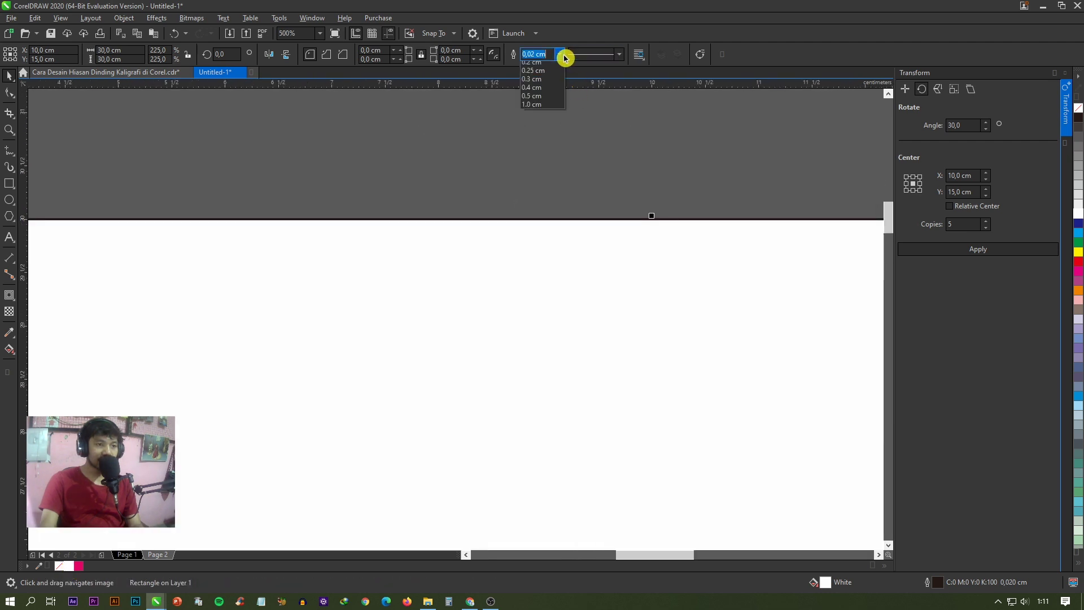
{"action": "key", "text": "F4"}
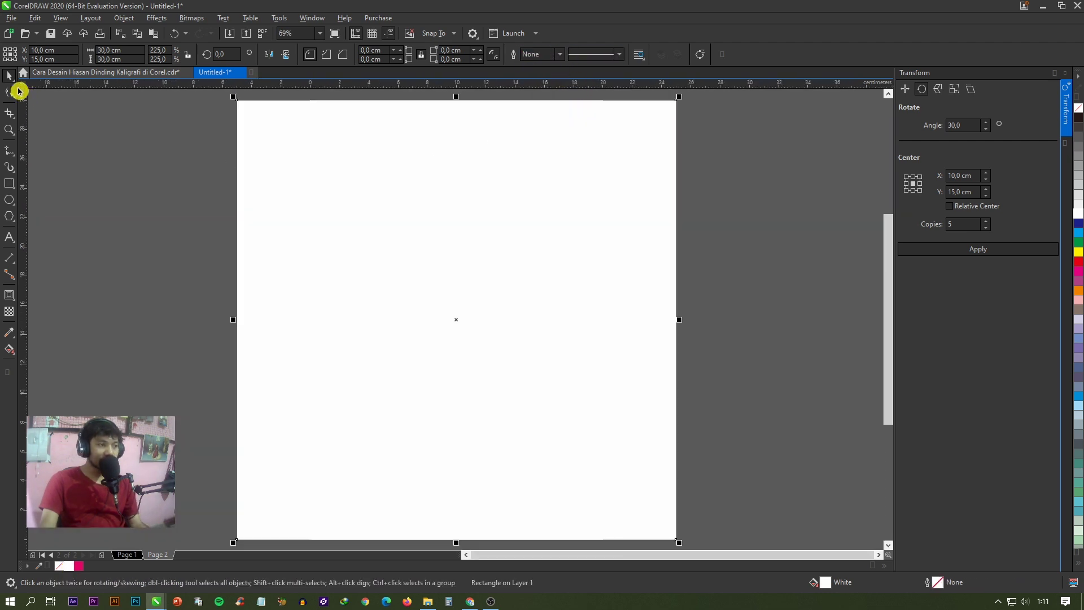
{"action": "left_click", "coordinate": [121, 72]}
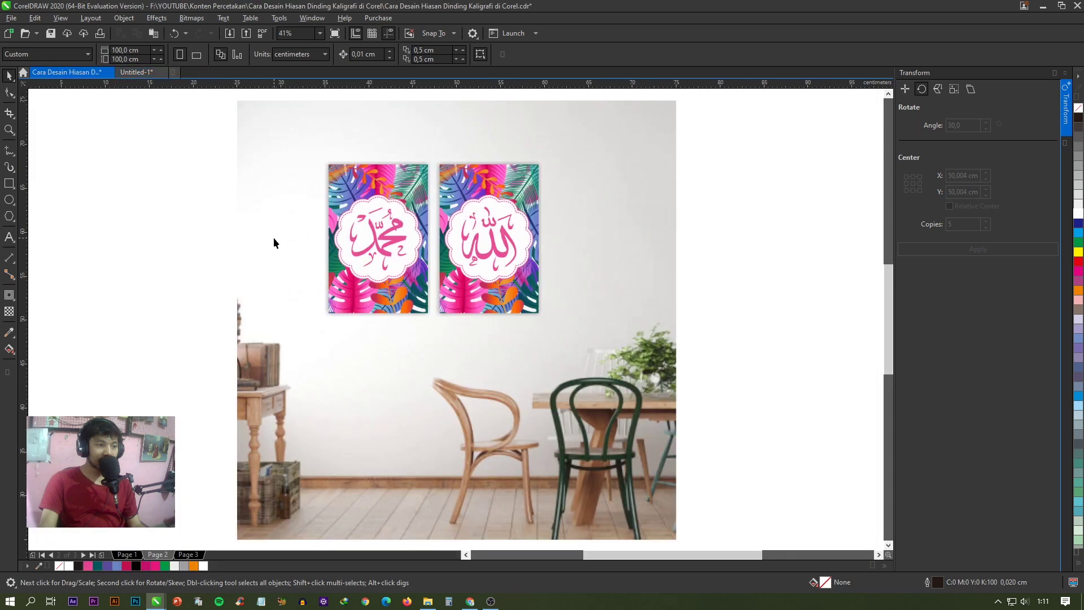
{"action": "left_click", "coordinate": [152, 73]}
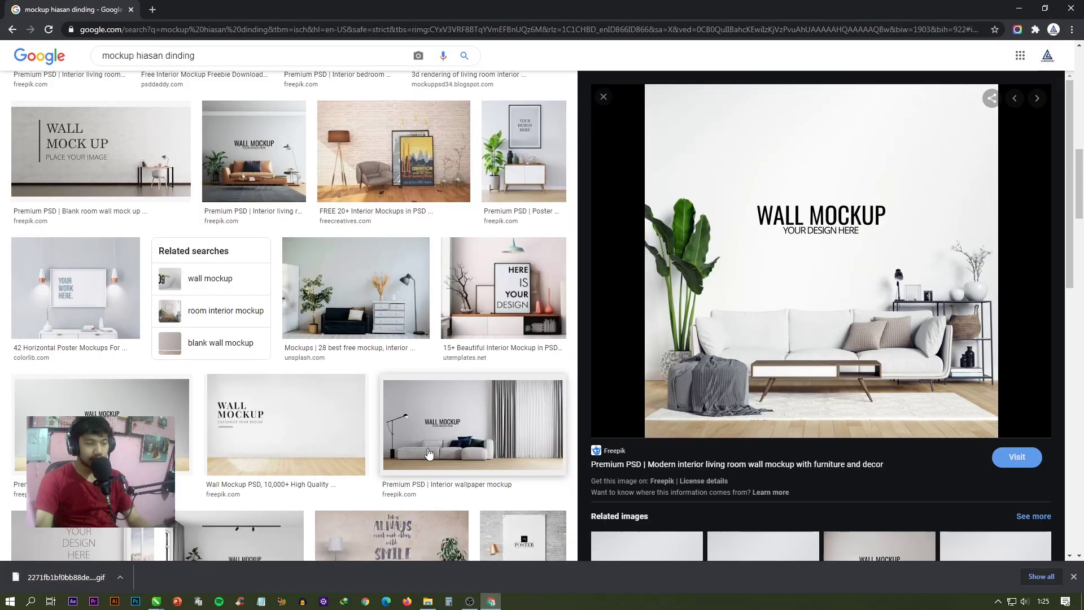
- Copy the living-room wall mockup image from Google Images and minimize Chrome
{"action": "scroll", "coordinate": [429, 452], "scroll_direction": "up", "scroll_amount": 2}
{"action": "scroll", "coordinate": [243, 305], "scroll_direction": "up", "scroll_amount": 2}
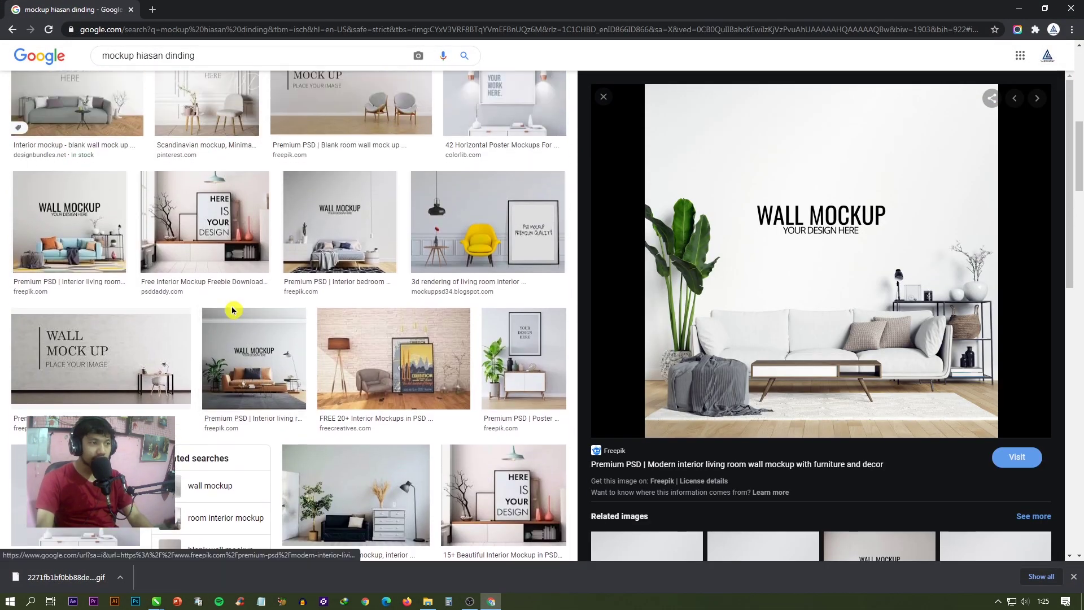
{"action": "scroll", "coordinate": [247, 283], "scroll_direction": "up", "scroll_amount": 3}
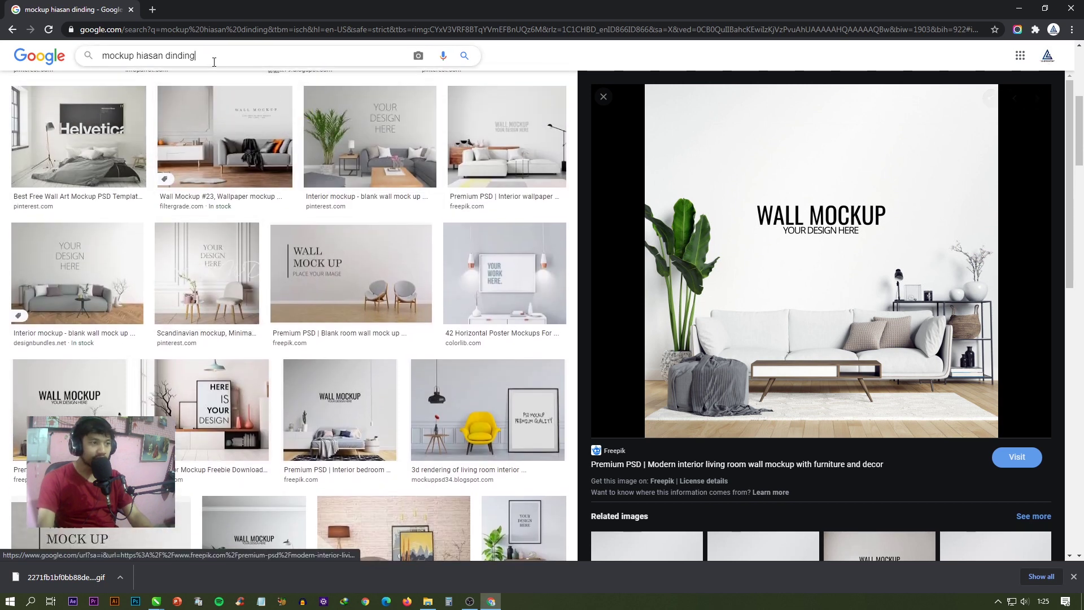
{"action": "left_click", "coordinate": [143, 65]}
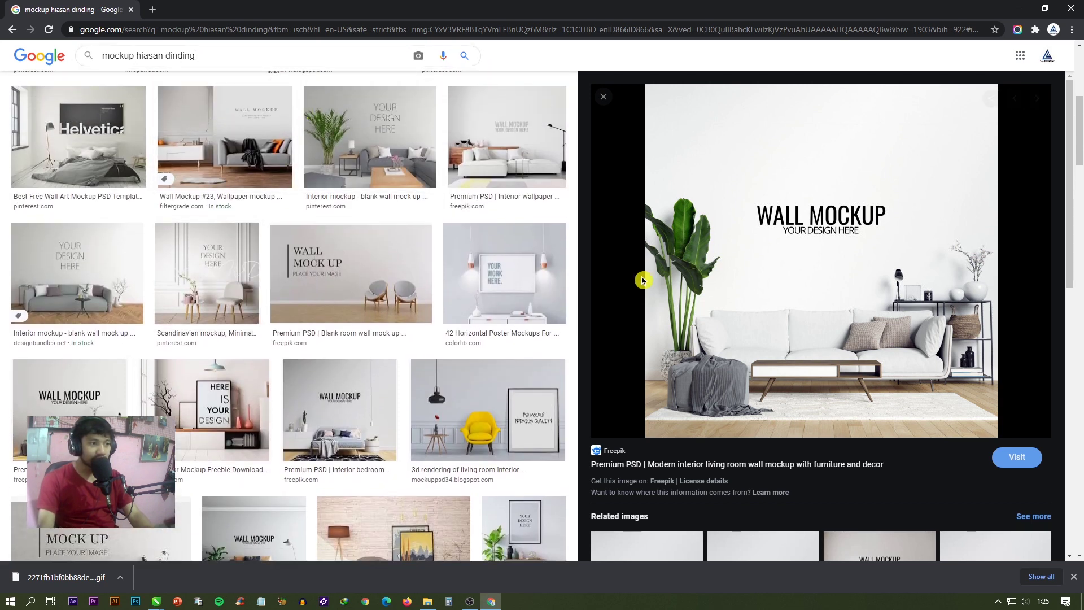
{"action": "mouse_move", "coordinate": [798, 286]}
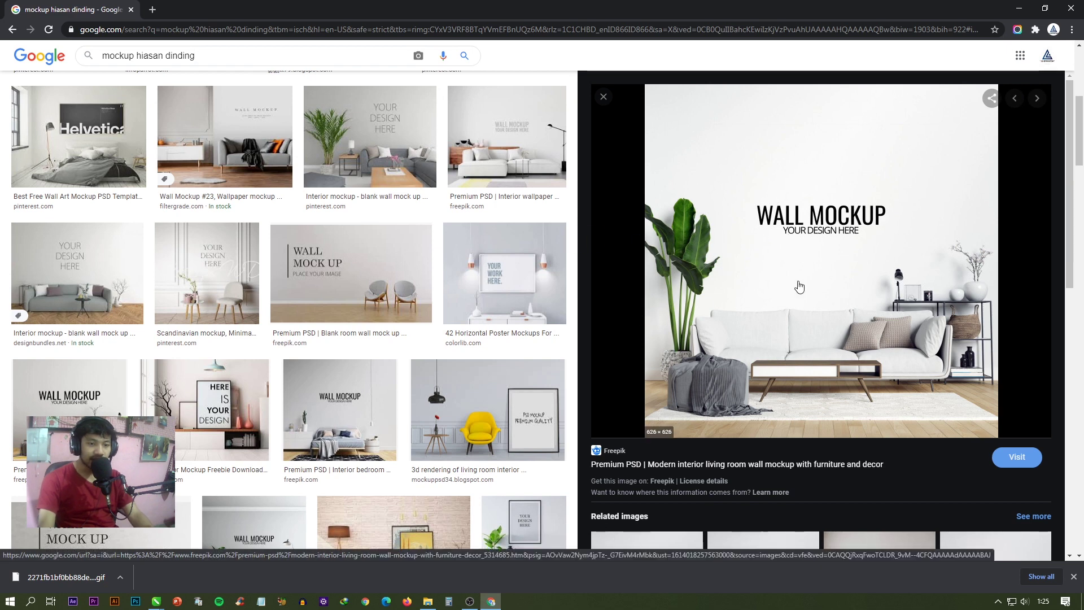
{"action": "right_click", "coordinate": [794, 264]}
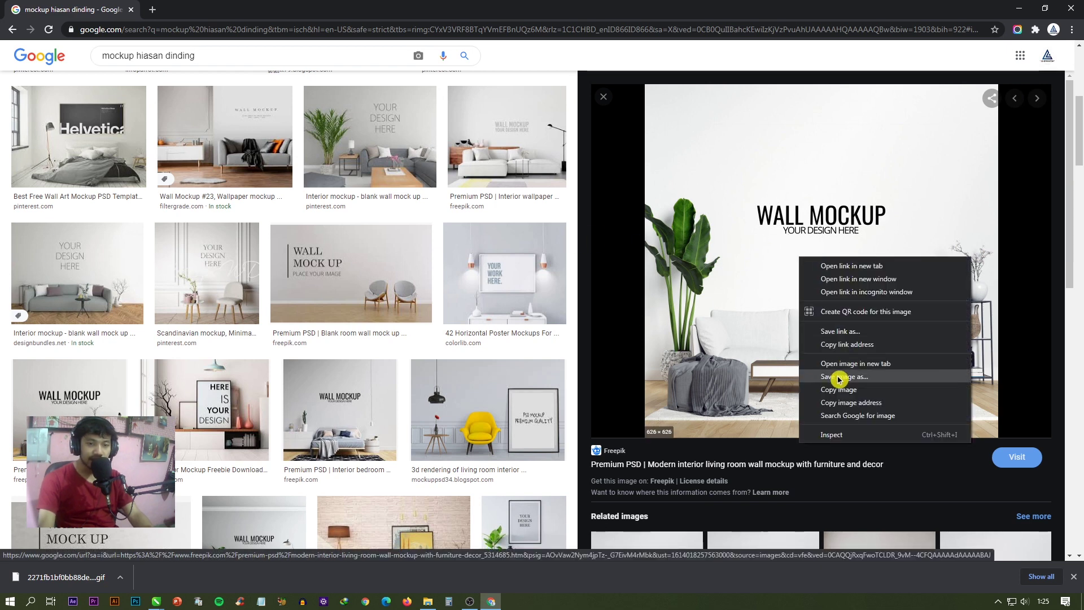
{"action": "left_click", "coordinate": [855, 393]}
{"action": "left_click", "coordinate": [1019, 9]}
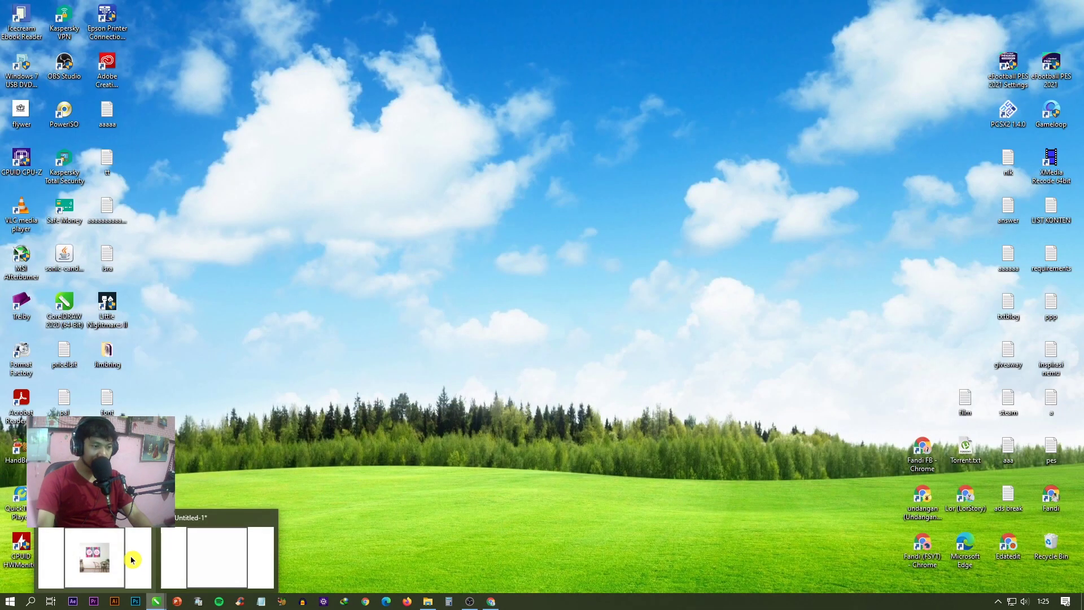
- Paste the living-room mockup photo into the CorelDRAW document
{"action": "mouse_move", "coordinate": [156, 601]}
{"action": "left_click", "coordinate": [199, 561]}
{"action": "key", "text": "ctrl+v"}
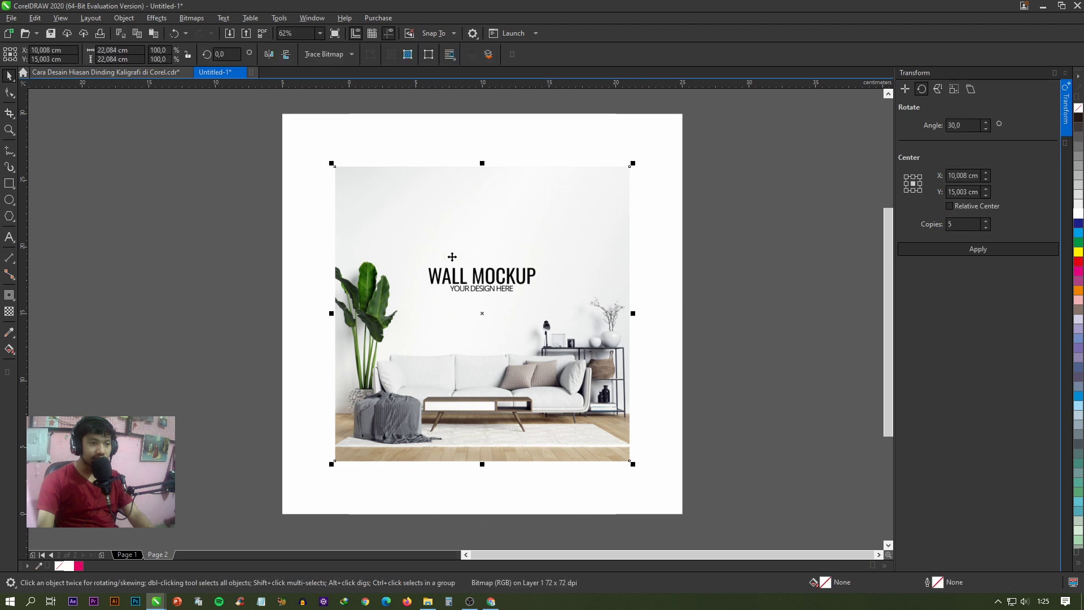
{"action": "scroll", "coordinate": [465, 284], "scroll_direction": "up", "scroll_amount": 2}
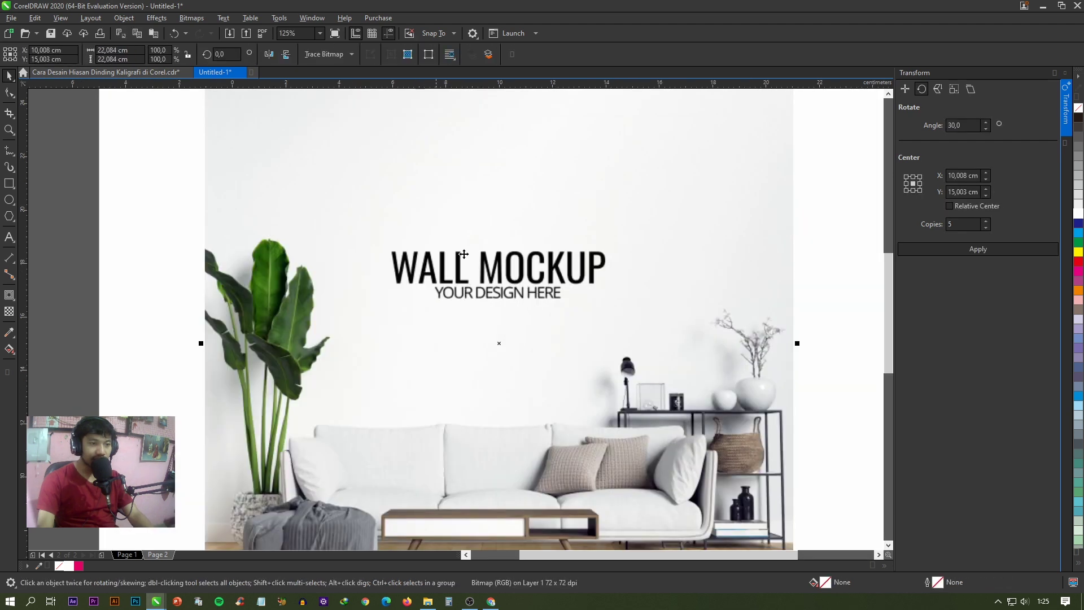
{"action": "middle_click", "coordinate": [459, 267]}
- Cut a blank-wall patch from the photo by intersecting a rectangle with it
{"action": "left_click", "coordinate": [11, 186]}
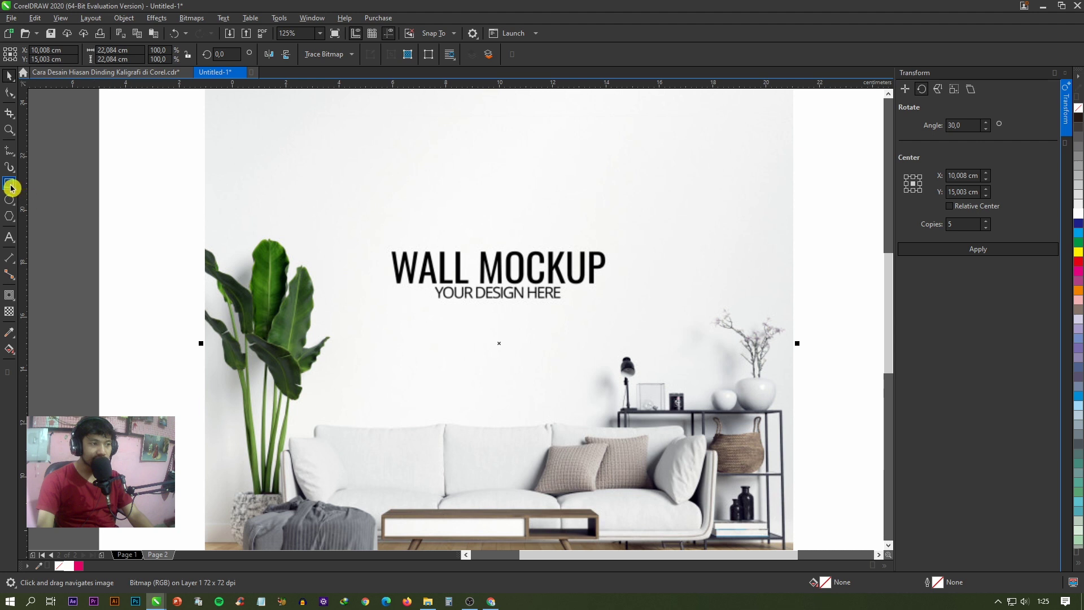
{"action": "left_click_drag", "start_coordinate": [389, 247], "coordinate": [611, 305]}
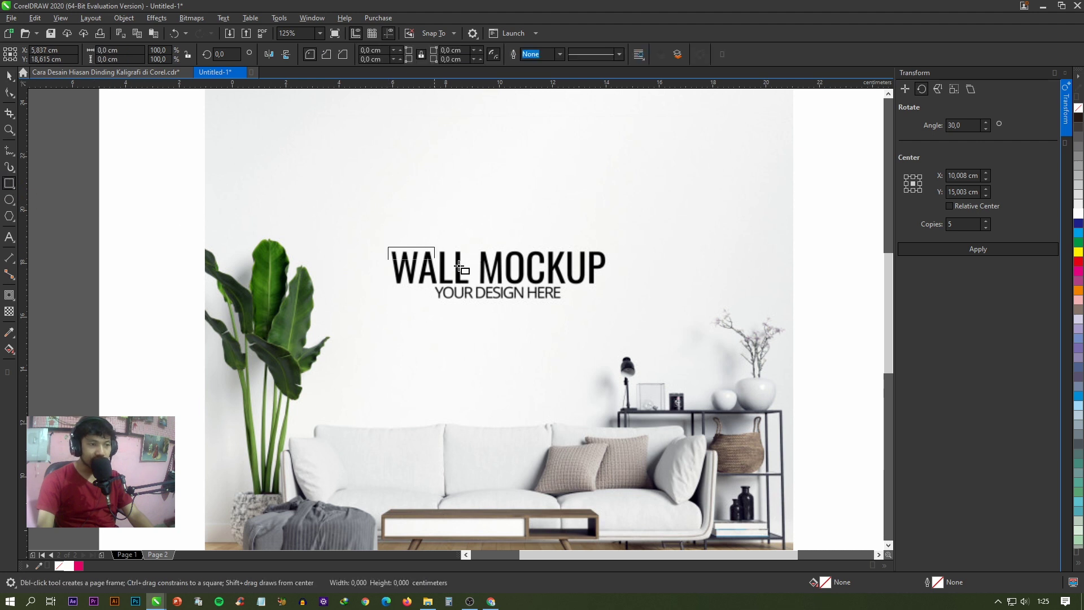
{"action": "left_click", "coordinate": [16, 79]}
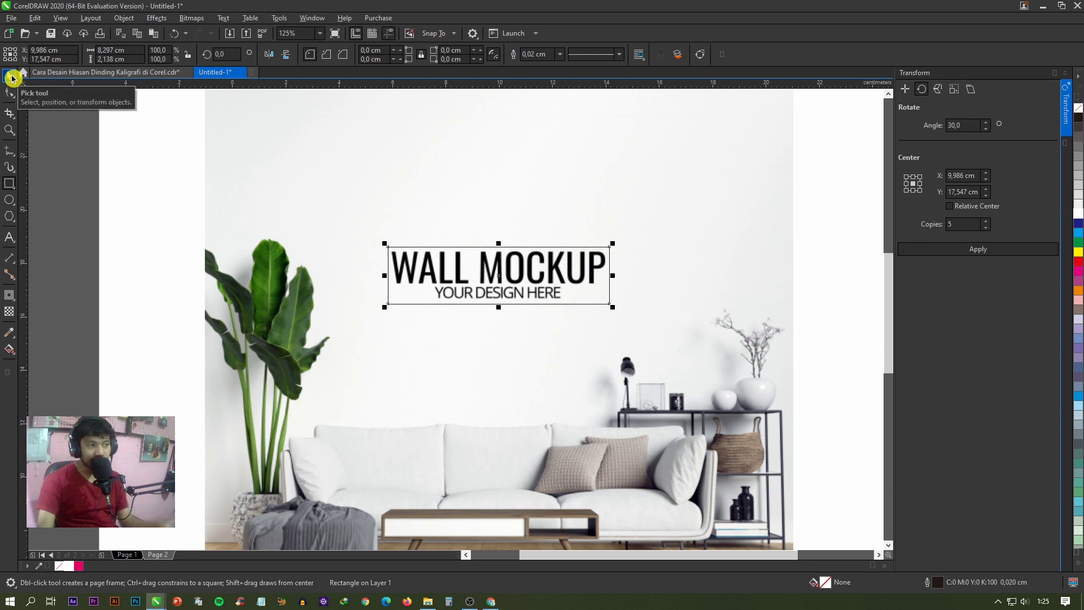
{"action": "left_click_drag", "start_coordinate": [557, 266], "coordinate": [546, 193]}
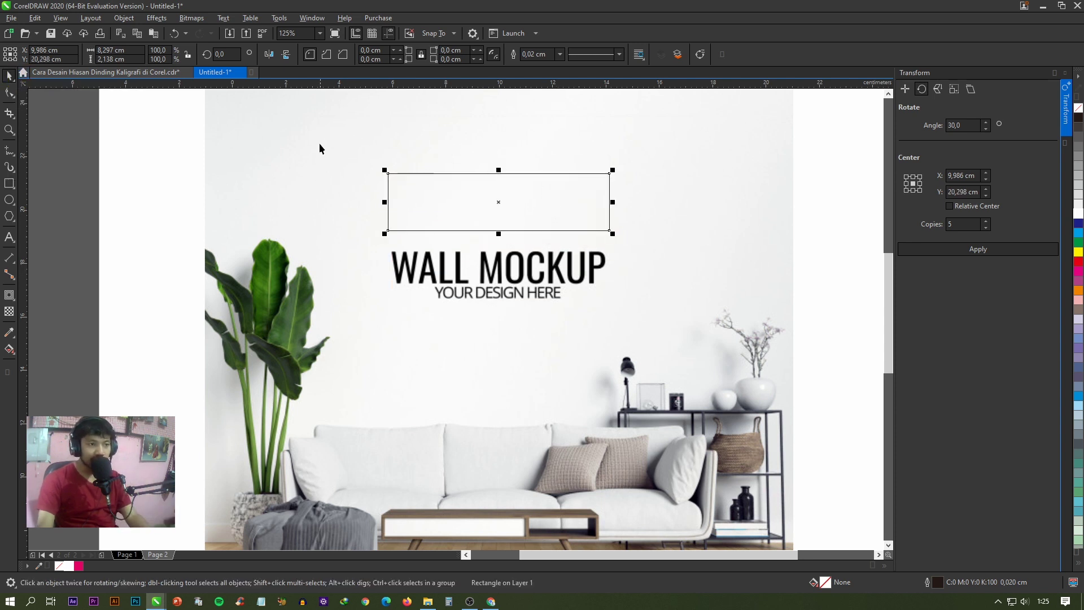
{"action": "left_click", "coordinate": [342, 137], "text": "shift"}
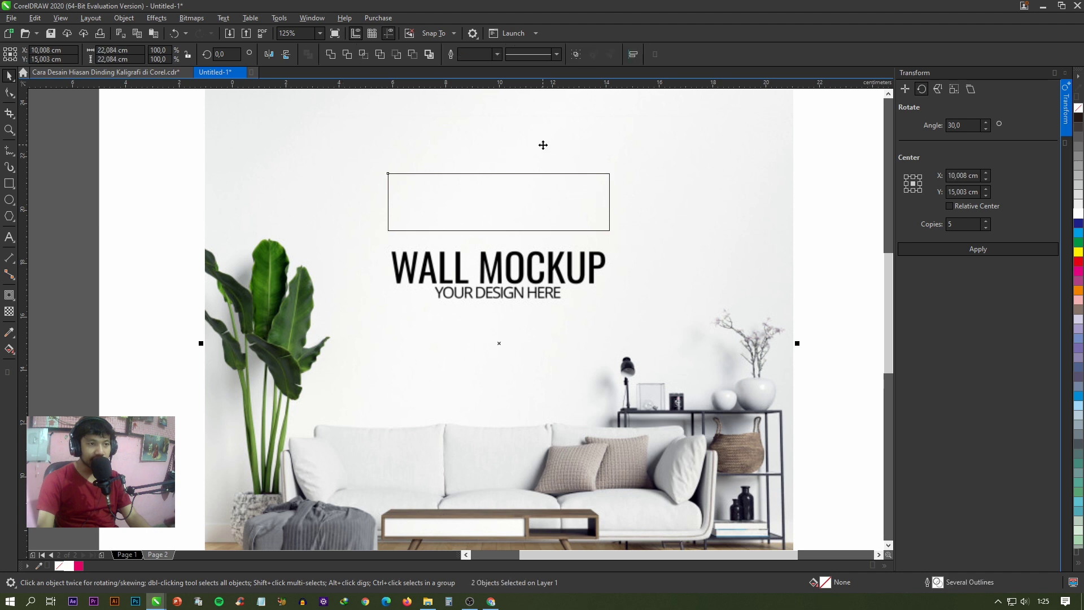
{"action": "left_click", "coordinate": [364, 56]}
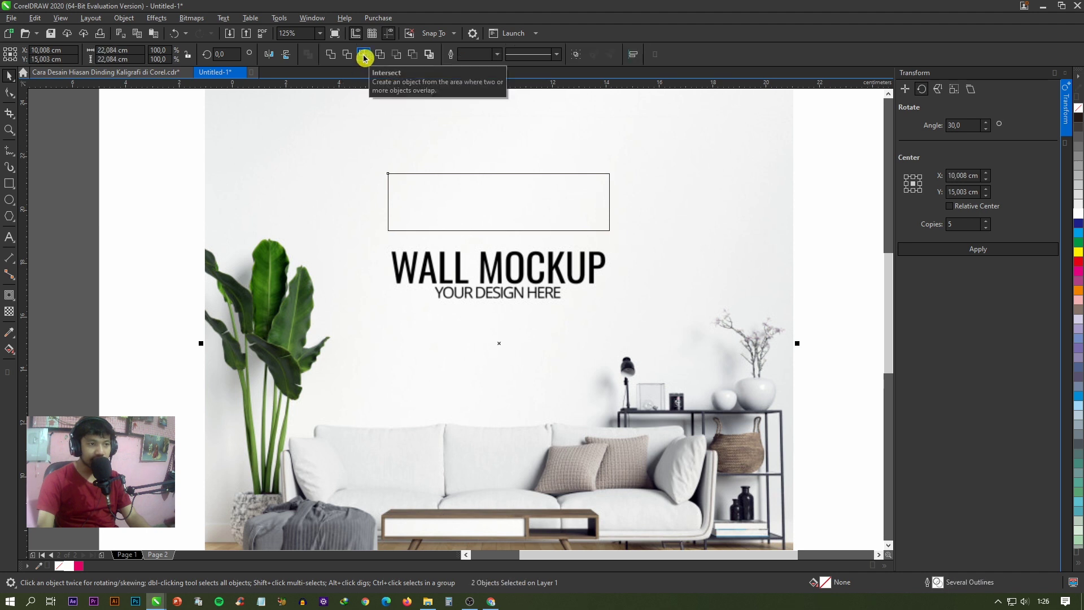
{"action": "left_click", "coordinate": [434, 174]}
{"action": "key", "text": "Delete"}
- Cover the WALL MOCKUP text with the wall patch and group it with the photo
{"action": "left_click", "coordinate": [533, 195]}
{"action": "left_click_drag", "start_coordinate": [540, 194], "coordinate": [535, 271]}
{"action": "key", "text": "shift+Page_Down"}
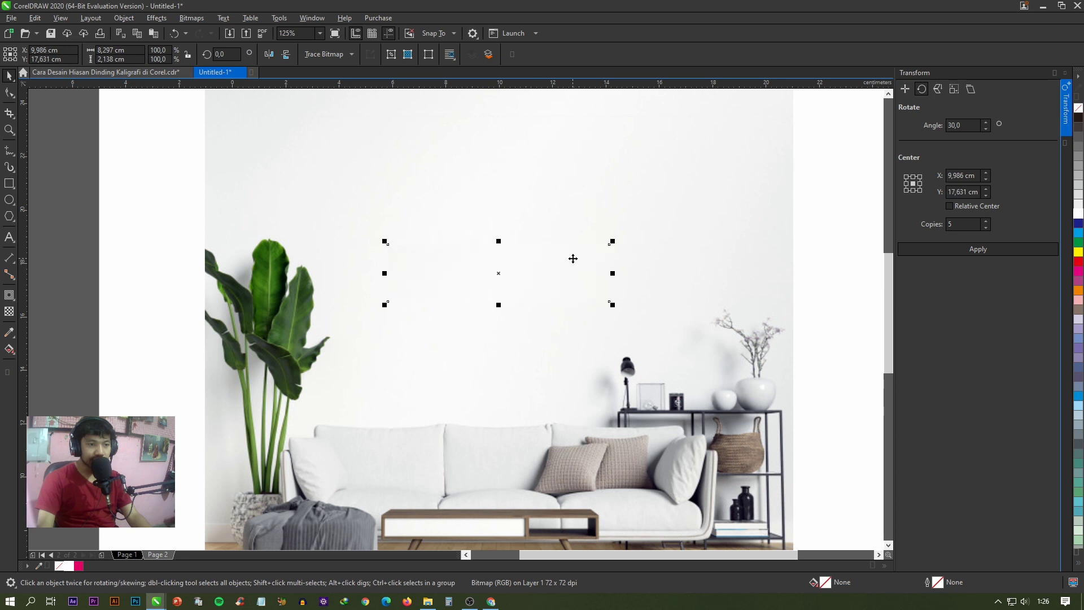
{"action": "scroll", "coordinate": [574, 256], "scroll_direction": "down", "scroll_amount": 2}
{"action": "left_click", "coordinate": [284, 176]}
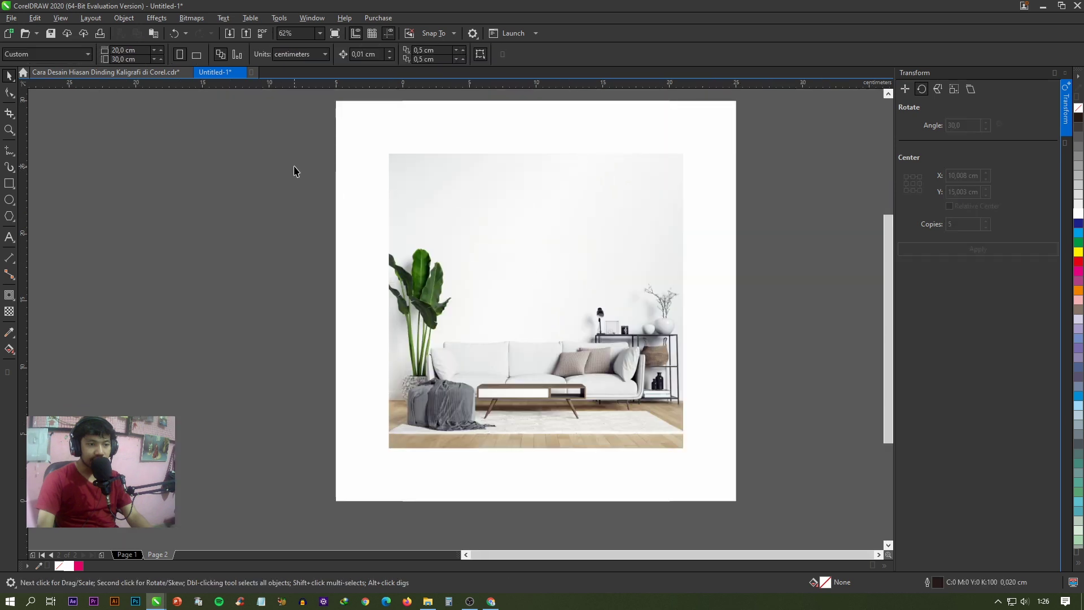
{"action": "left_click_drag", "start_coordinate": [293, 143], "coordinate": [759, 493]}
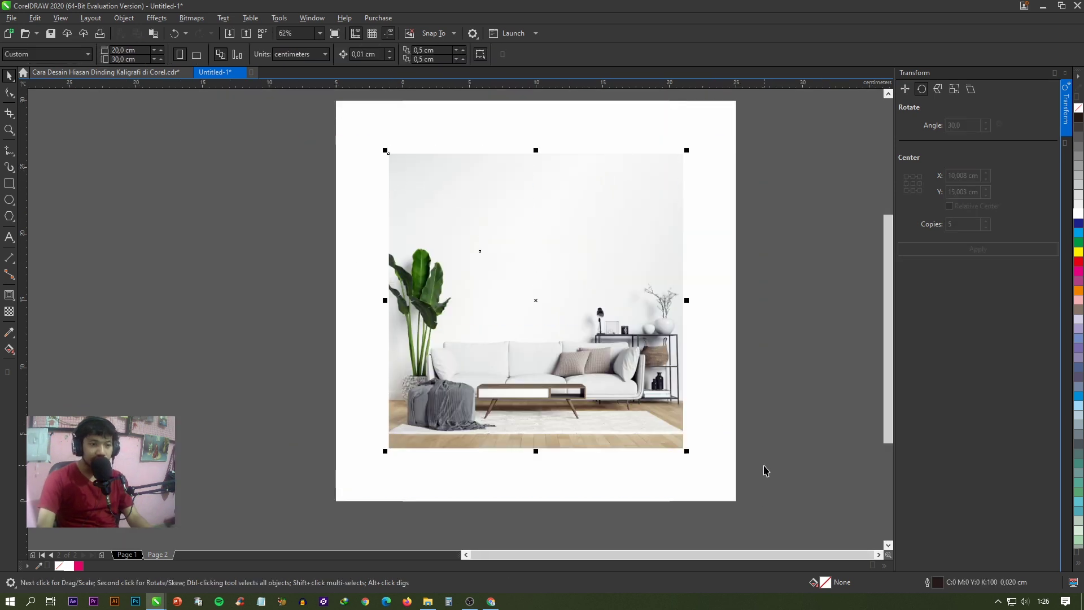
{"action": "key", "text": "ctrl+g"}
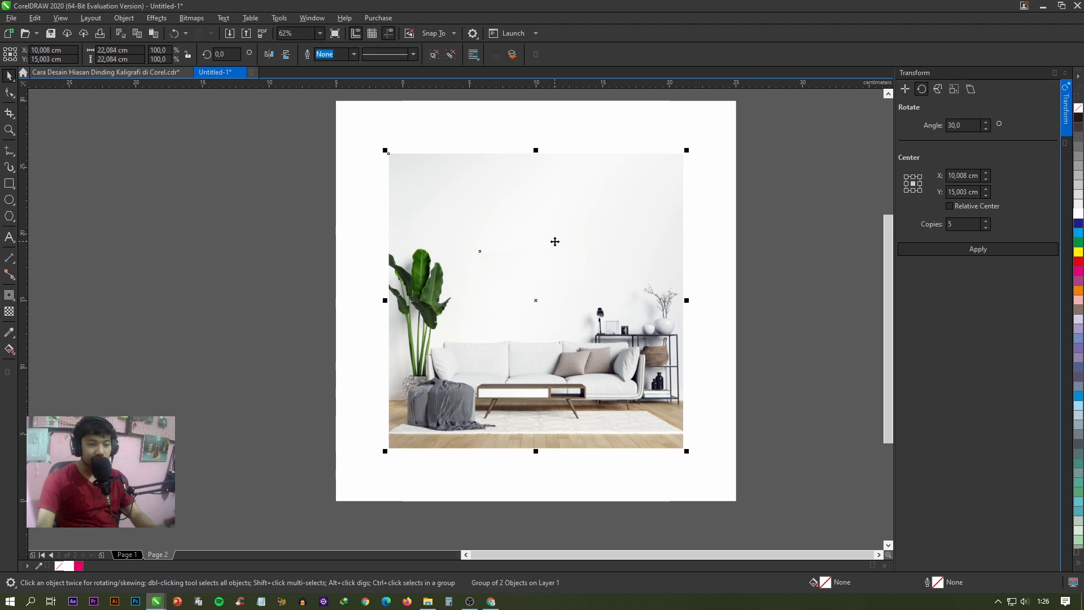
- PowerClip the photo group into the white 30 cm square and enlarge it to fill
{"action": "right_click", "coordinate": [554, 203]}
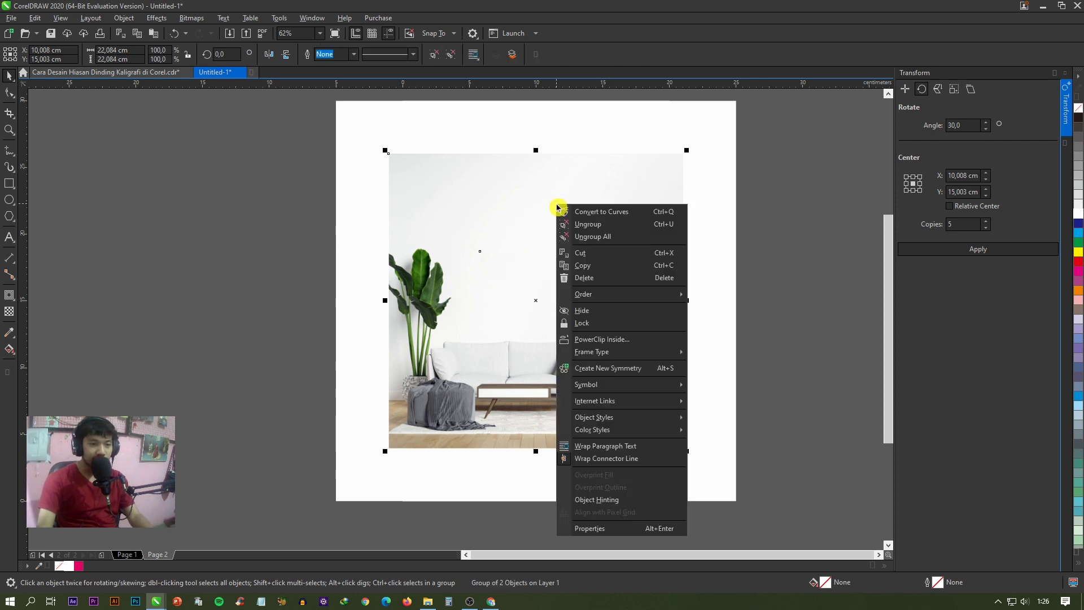
{"action": "left_click", "coordinate": [602, 339]}
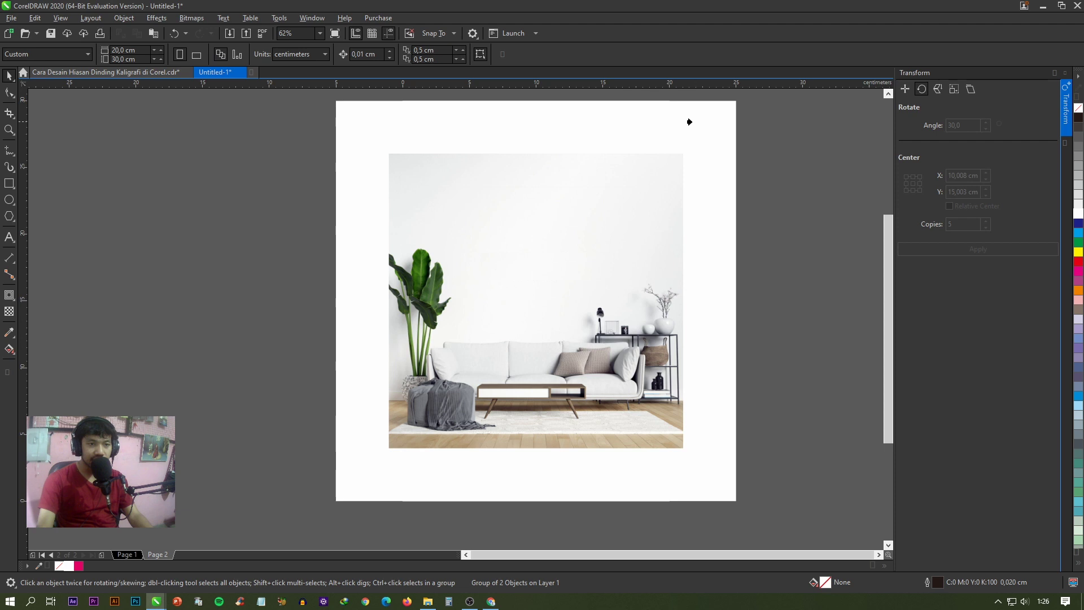
{"action": "left_click", "coordinate": [652, 121]}
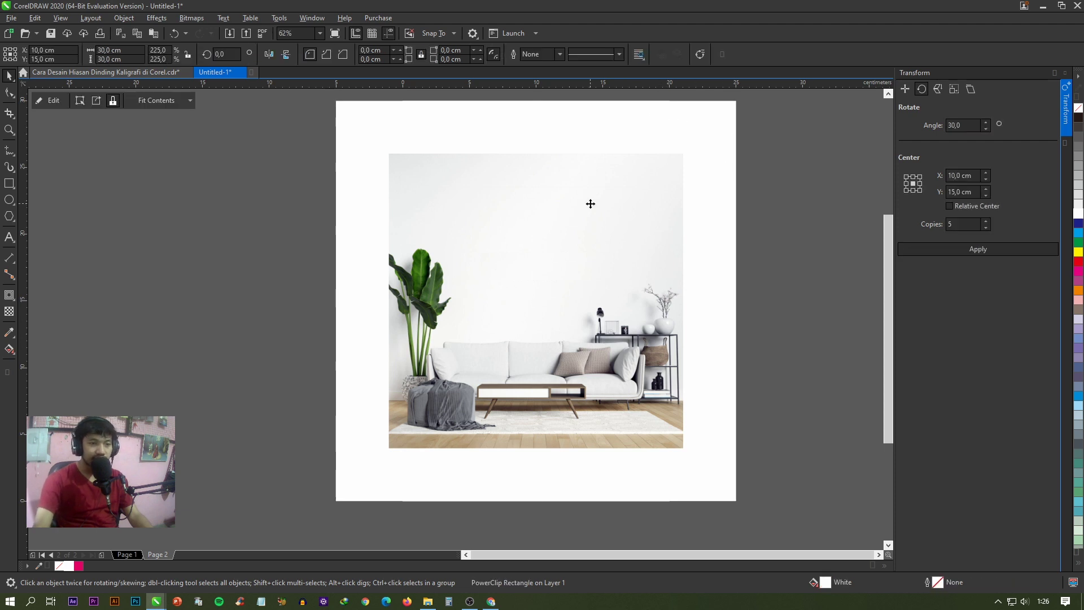
{"action": "left_click", "coordinate": [590, 203], "text": "ctrl"}
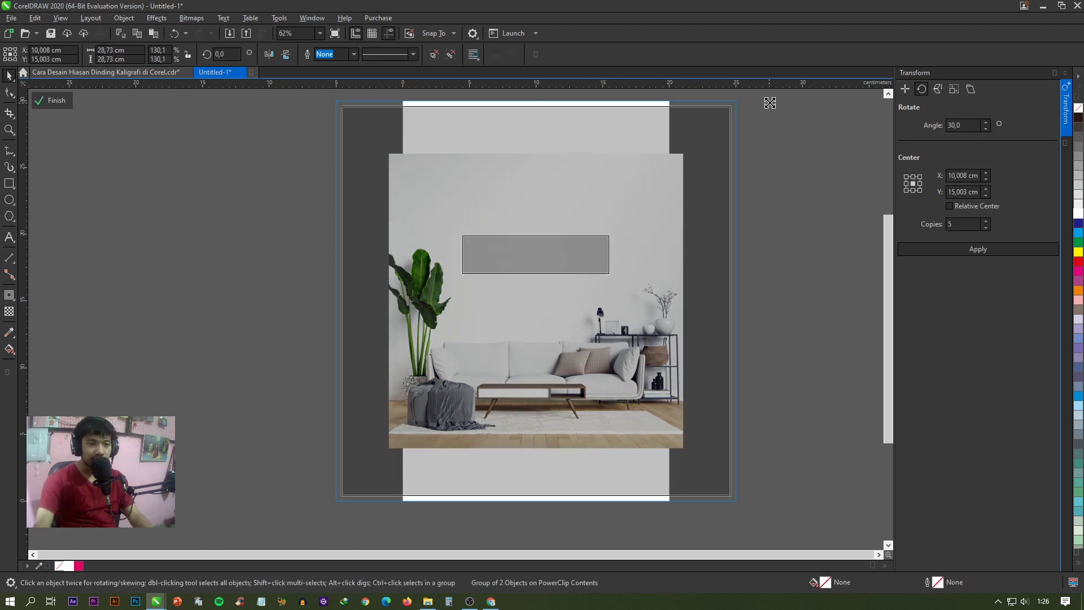
{"action": "left_click_drag", "start_coordinate": [768, 104], "coordinate": [774, 113]}
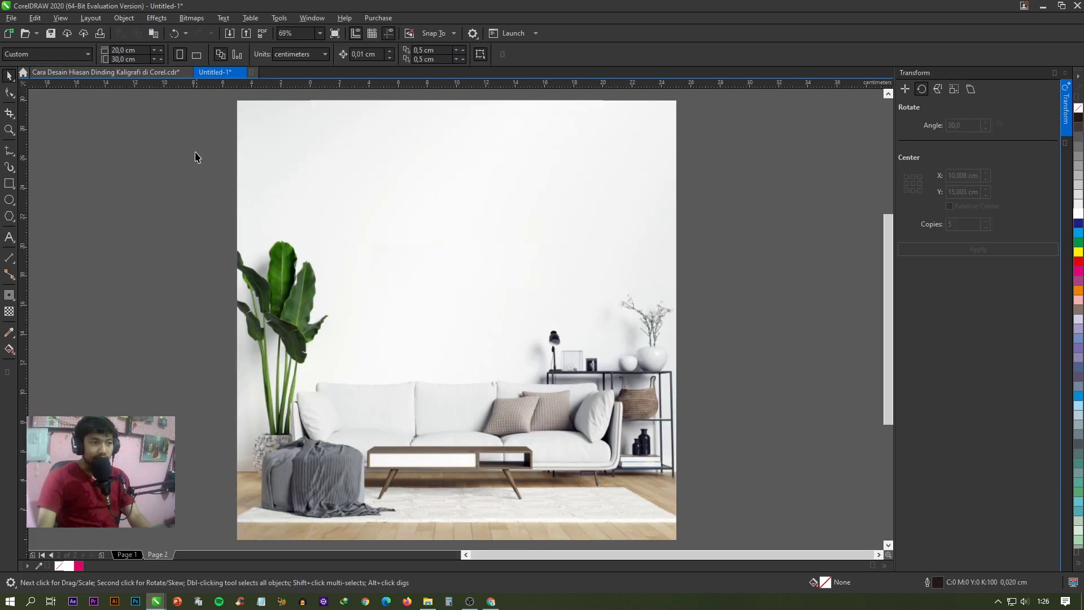
{"action": "left_click", "coordinate": [130, 554]}
{"action": "left_click_drag", "start_coordinate": [206, 138], "coordinate": [647, 455]}
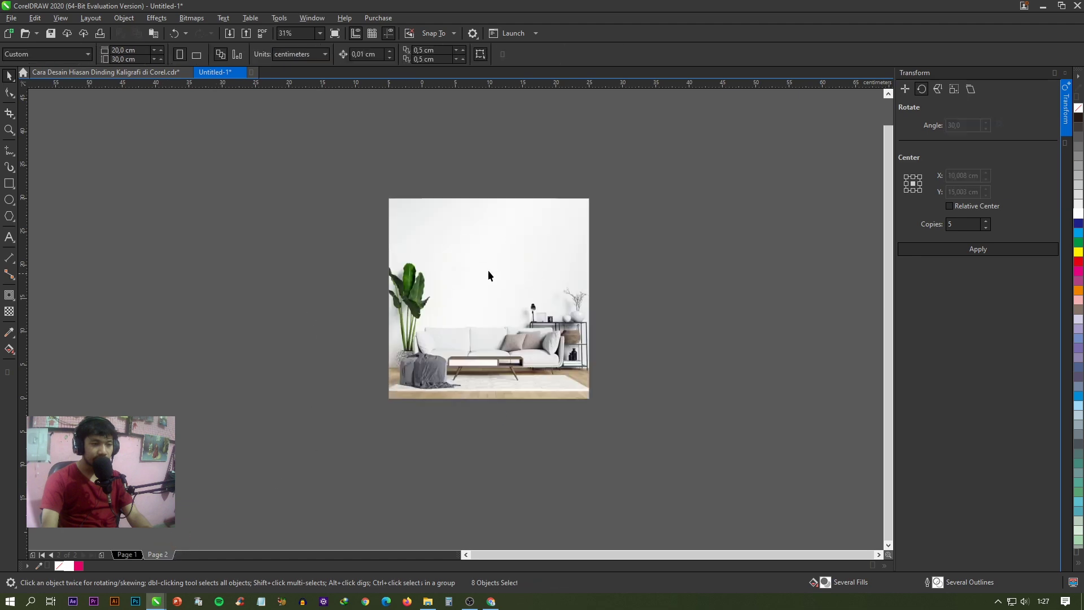
- Paste both calligraphy panels onto Page 2 left of the room photo
{"action": "key", "text": "ctrl+v"}
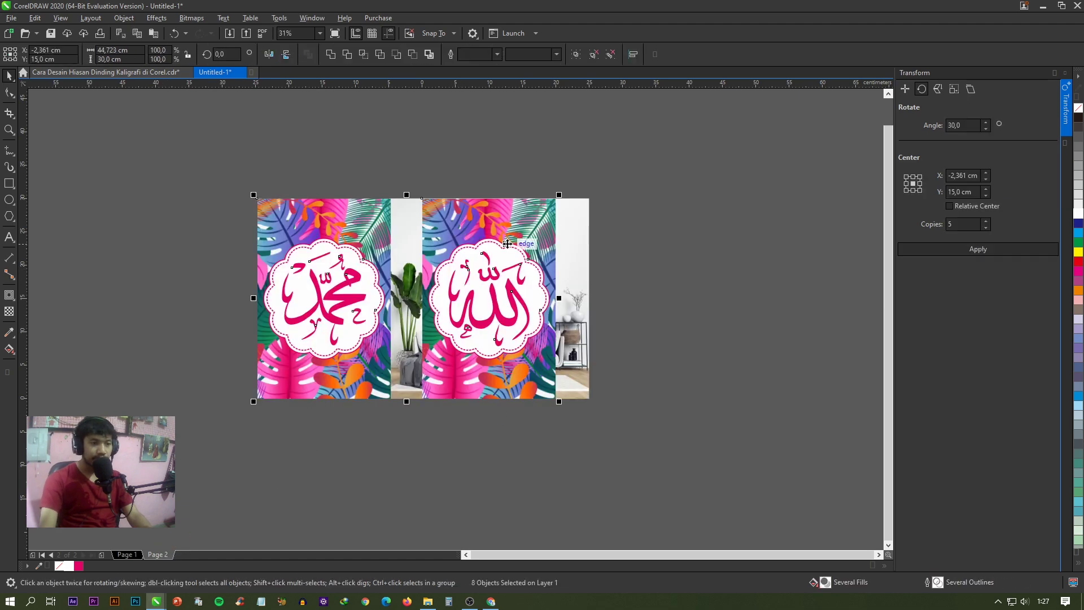
{"action": "left_click_drag", "start_coordinate": [549, 200], "coordinate": [380, 197]}
{"action": "scroll", "coordinate": [257, 188], "scroll_direction": "left", "scroll_amount": 3}
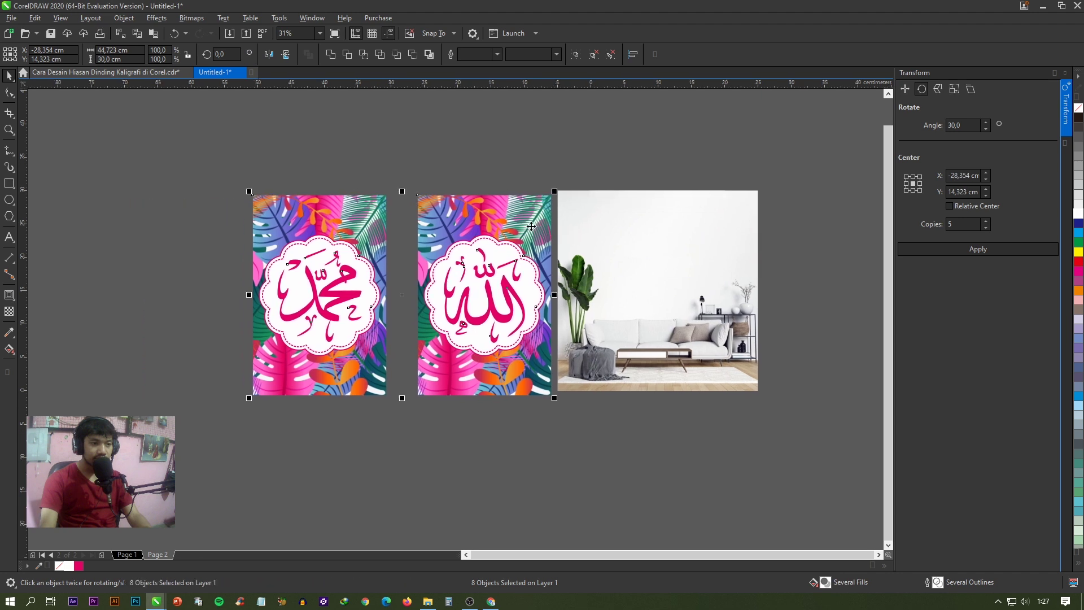
- Convert the Muhammad panel to a 300 dpi RGB bitmap
{"action": "left_click_drag", "start_coordinate": [231, 169], "coordinate": [412, 432]}
{"action": "left_click", "coordinate": [202, 17]}
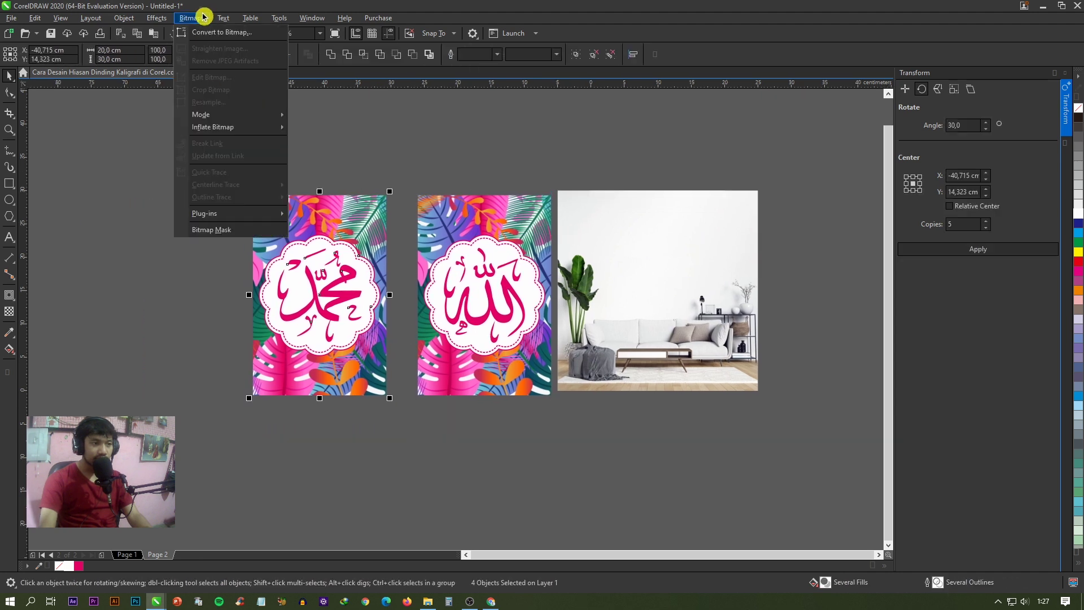
{"action": "left_click", "coordinate": [260, 33]}
{"action": "left_click", "coordinate": [571, 268]}
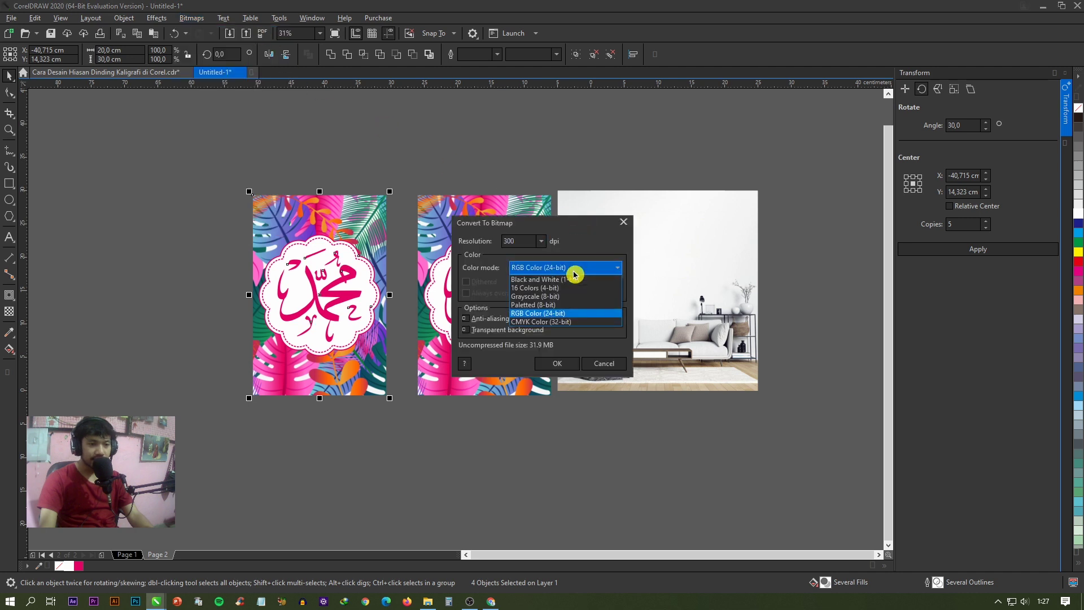
{"action": "left_click", "coordinate": [533, 314]}
{"action": "left_click", "coordinate": [565, 363]}
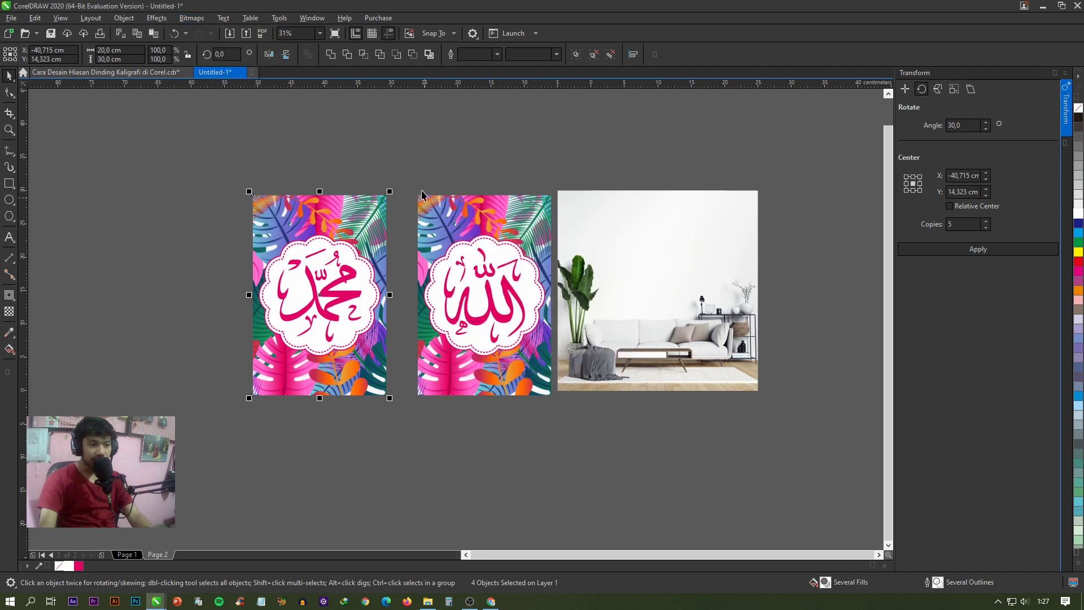
- Convert the Allah panel to a bitmap and nudge it beside the Muhammad panel
{"action": "left_click_drag", "start_coordinate": [400, 168], "coordinate": [556, 409]}
{"action": "left_click", "coordinate": [192, 17]}
{"action": "left_click", "coordinate": [544, 356]}
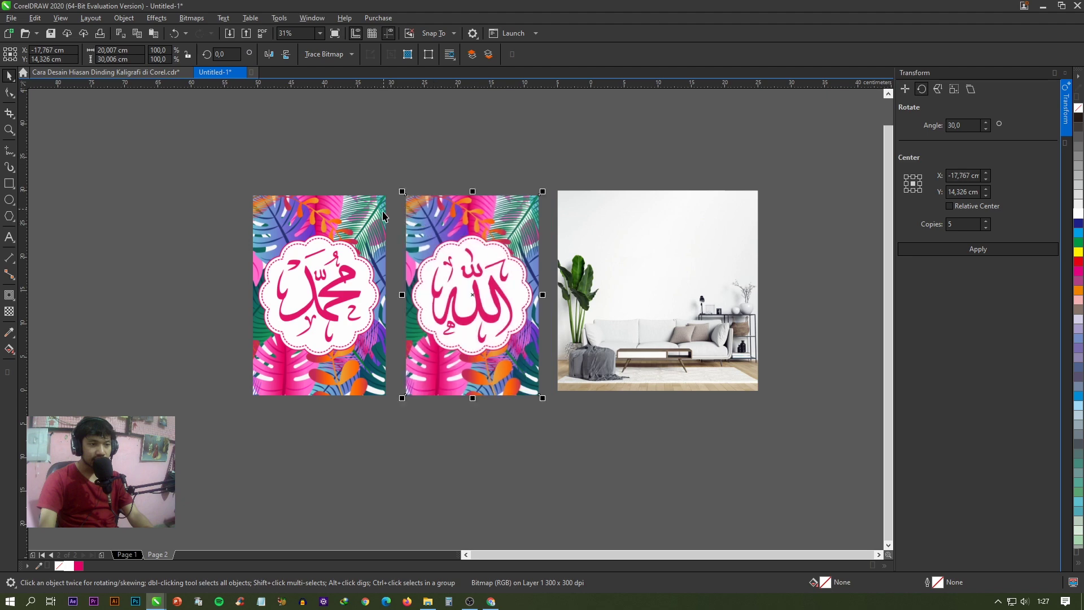
{"action": "key", "text": "Left"}
{"action": "key", "text": "Left"}
{"action": "key", "text": "Left"}
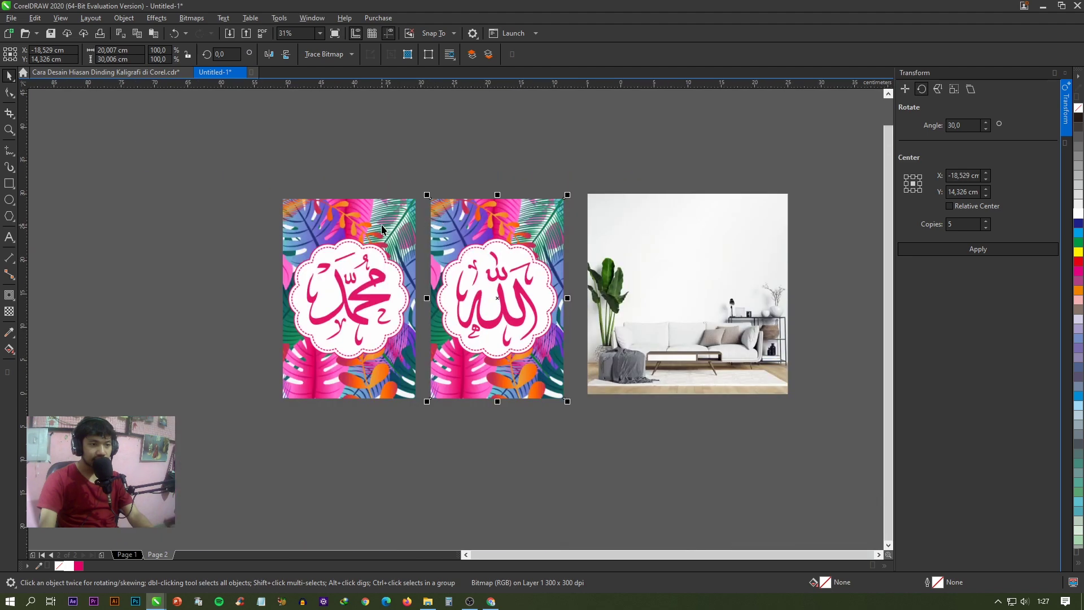
{"action": "left_click", "coordinate": [382, 228], "text": "shift"}
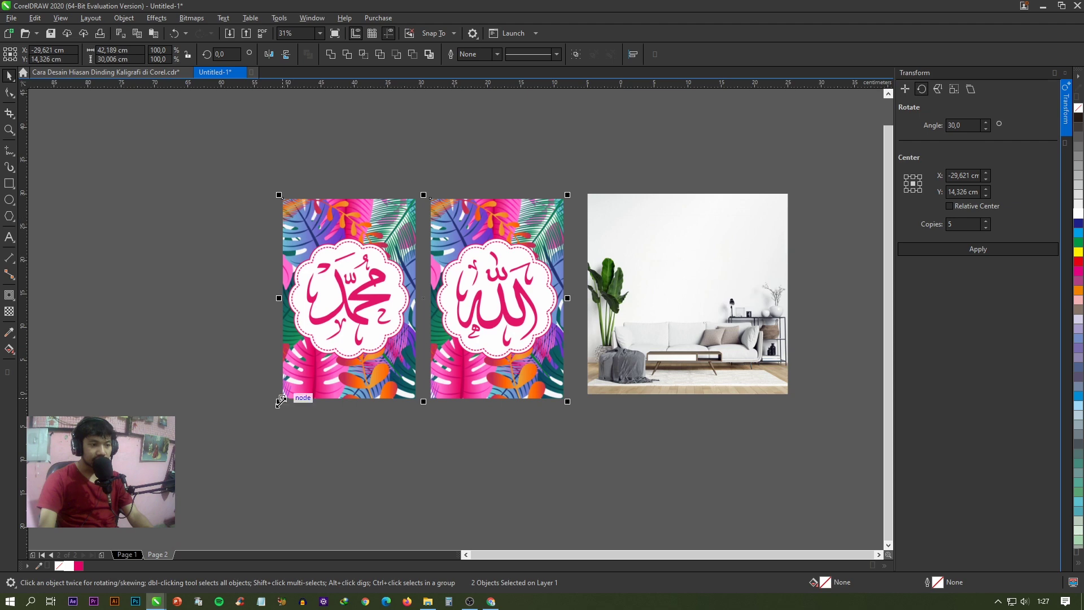
- Scale the two panels down and place them on the room photo's wall
{"action": "left_click_drag", "start_coordinate": [281, 400], "coordinate": [450, 374]}
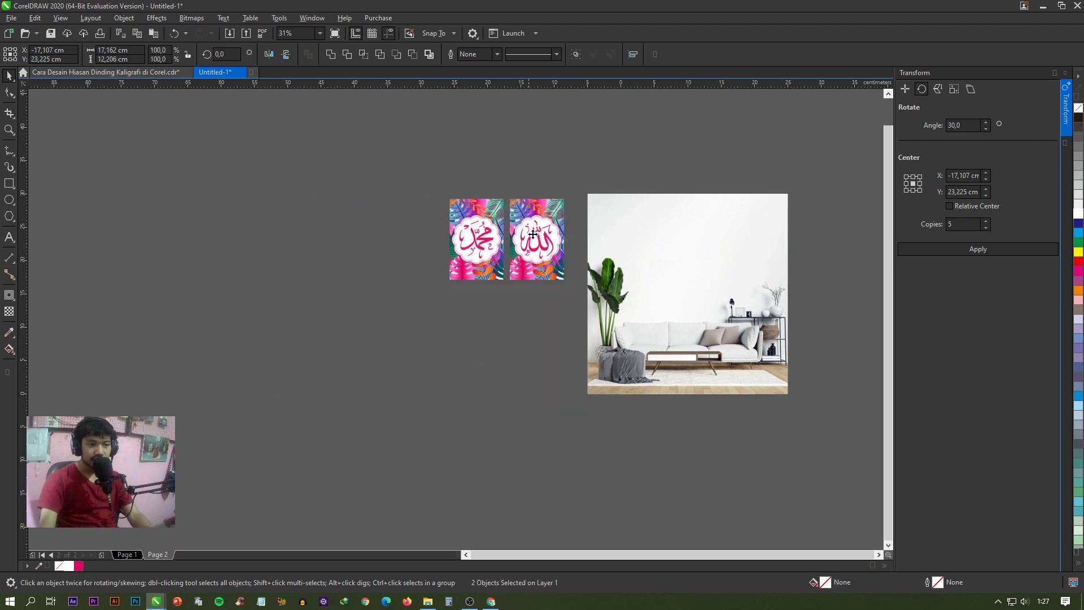
{"action": "left_click_drag", "start_coordinate": [527, 230], "coordinate": [706, 248]}
{"action": "scroll", "coordinate": [621, 254], "scroll_direction": "right", "scroll_amount": 3}
{"action": "scroll", "coordinate": [542, 255], "scroll_direction": "up", "scroll_amount": 2}
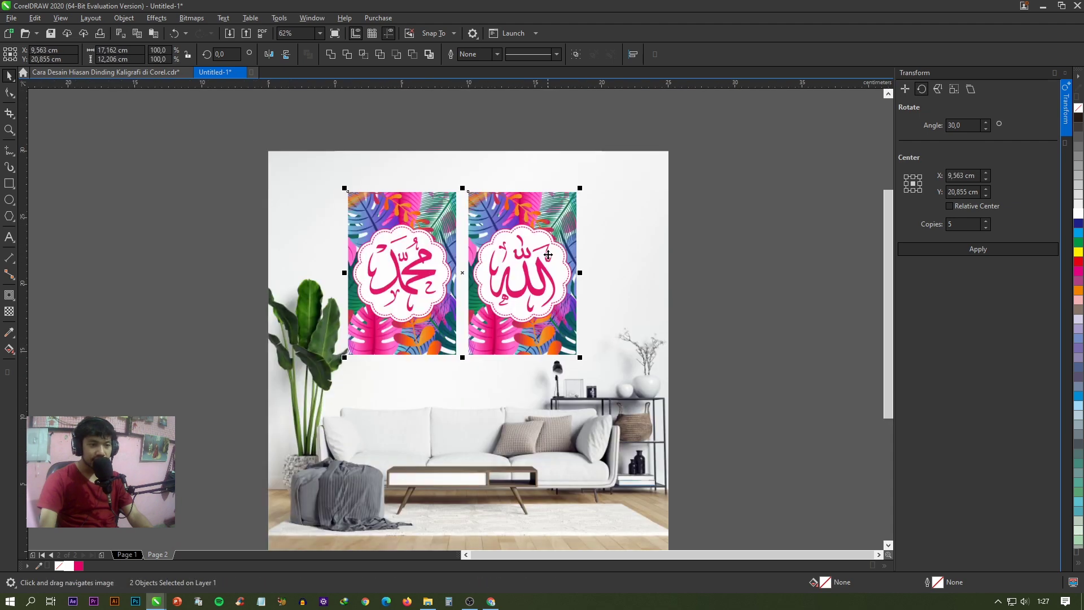
{"action": "left_click_drag", "start_coordinate": [584, 189], "coordinate": [552, 211]}
{"action": "left_click_drag", "start_coordinate": [511, 254], "coordinate": [535, 242]}
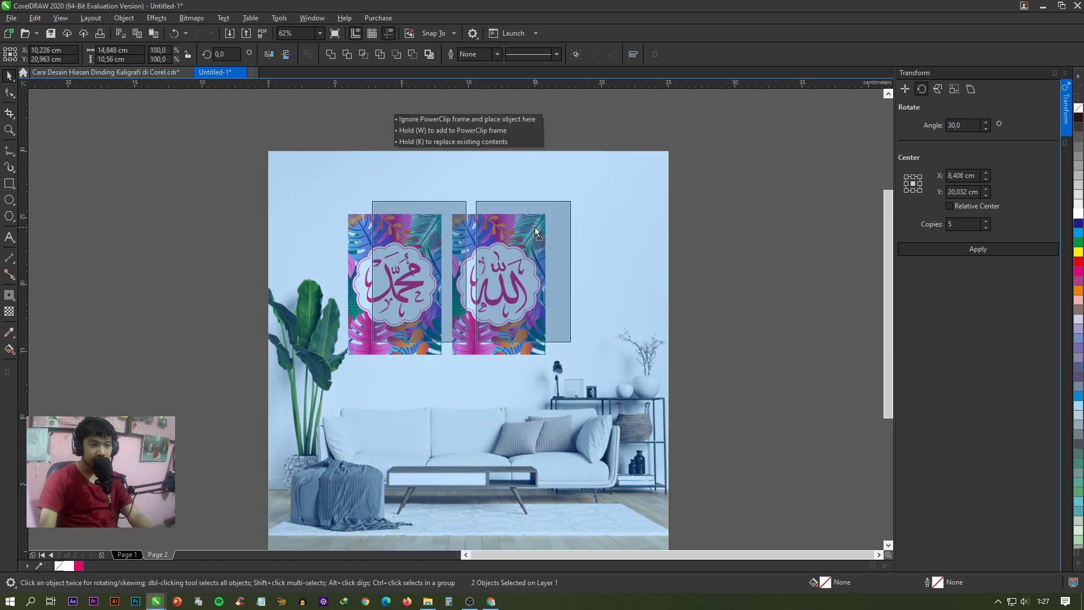
{"action": "scroll", "coordinate": [535, 242], "scroll_direction": "down", "scroll_amount": 2}
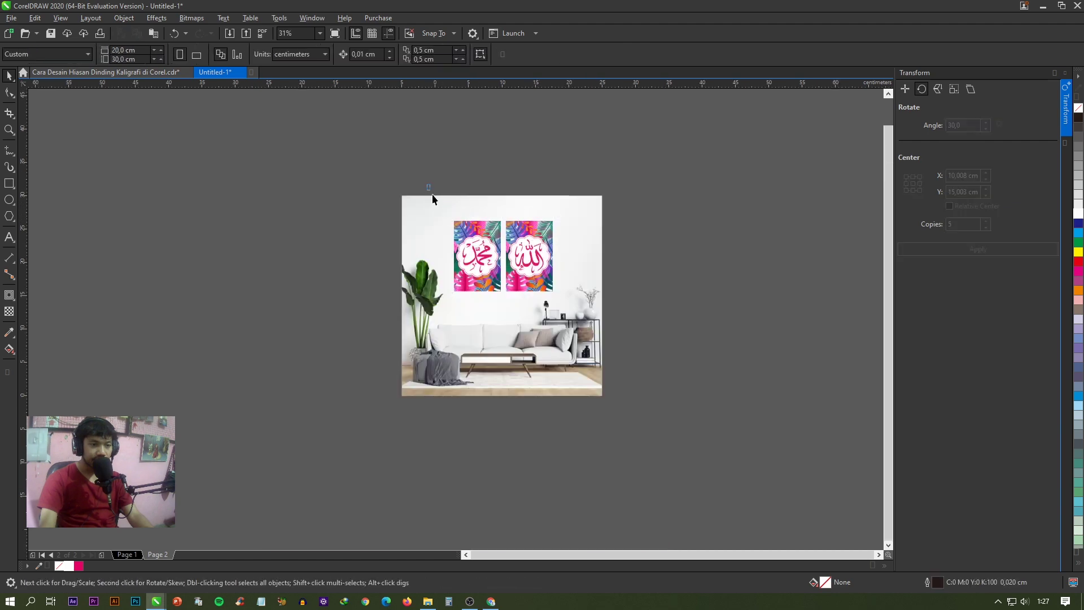
{"action": "scroll", "coordinate": [515, 250], "scroll_direction": "up", "scroll_amount": 2}
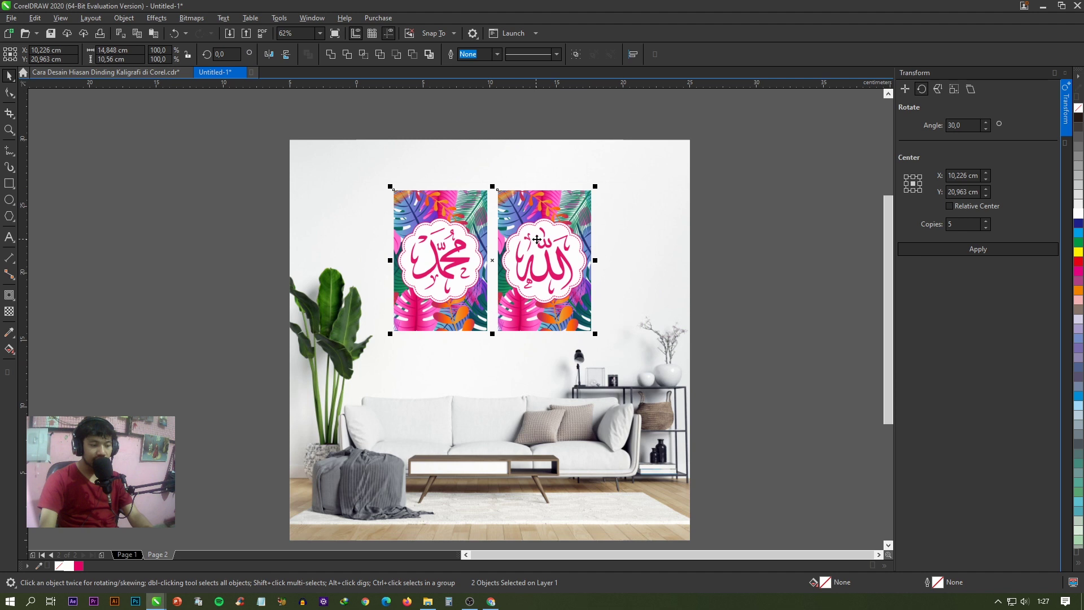
- Group the two panels and centre them horizontally on the room photo
{"action": "key", "text": "ctrl+g"}
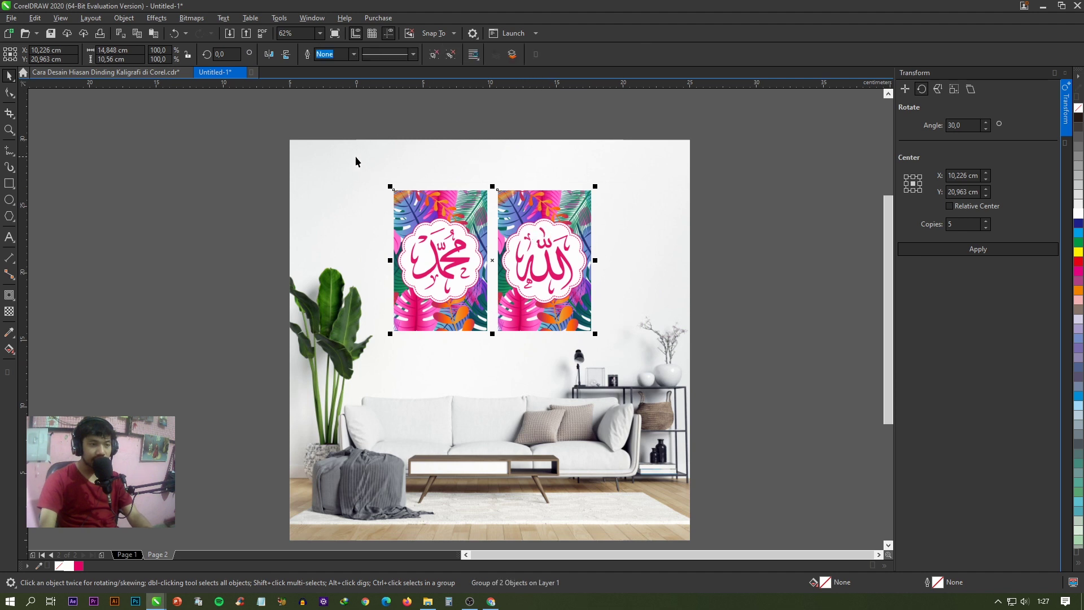
{"action": "left_click", "coordinate": [360, 153], "text": "shift"}
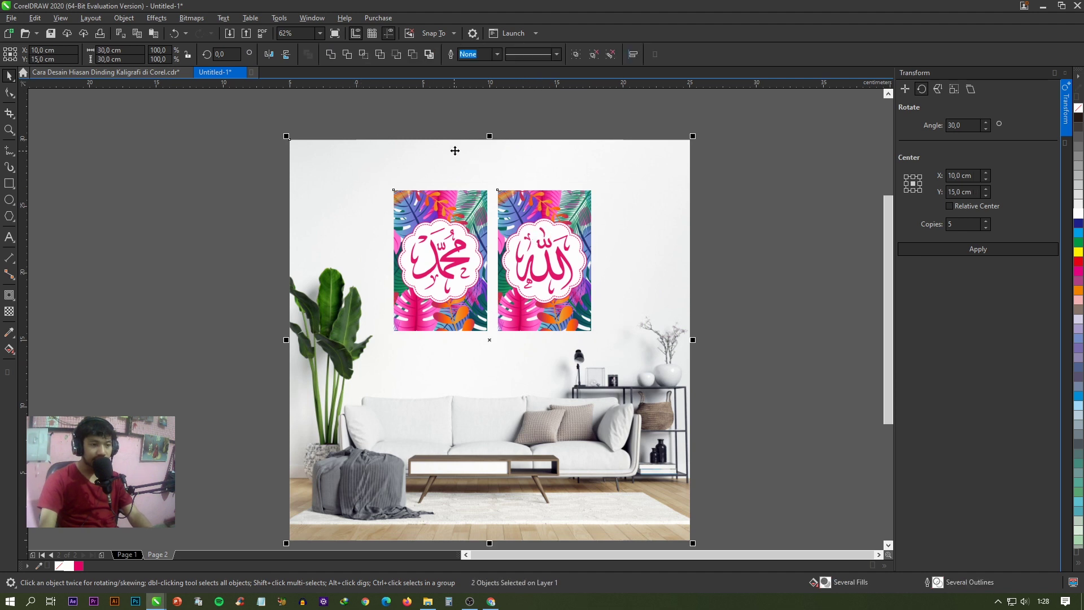
{"action": "key", "text": "c"}
{"action": "key", "text": "Escape"}
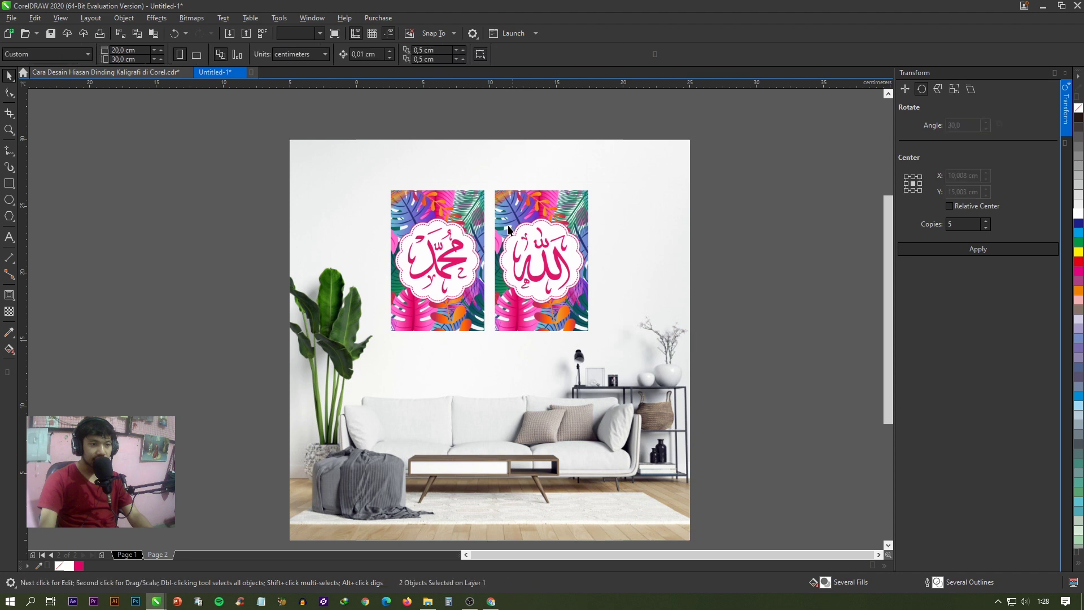
{"action": "left_click", "coordinate": [519, 243]}
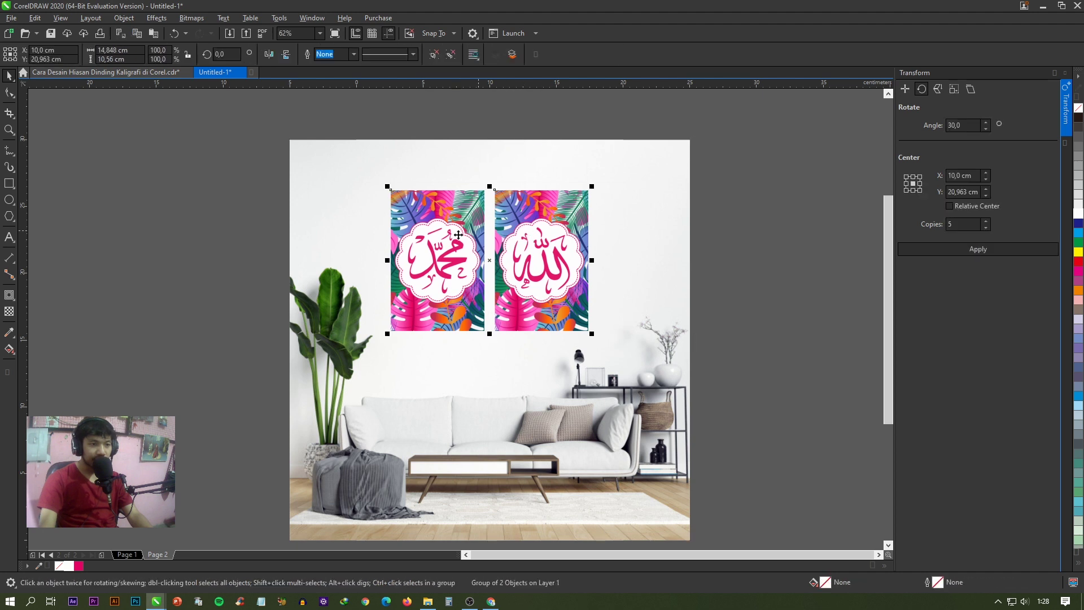
- Apply the Small Glow shadow preset to the panels with a black shadow colour
{"action": "left_click", "coordinate": [16, 295]}
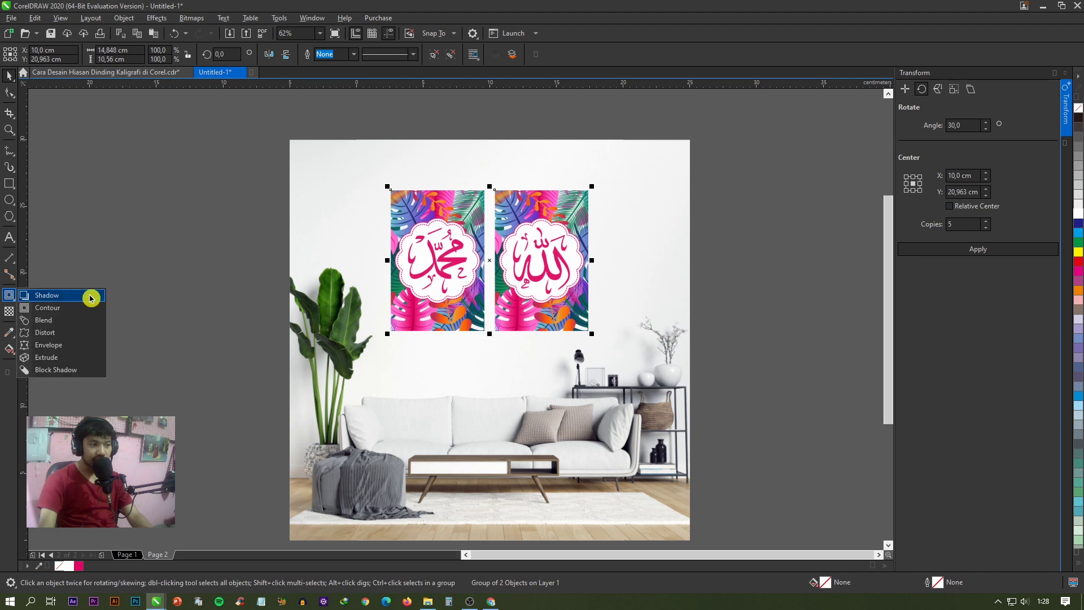
{"action": "left_click", "coordinate": [66, 297]}
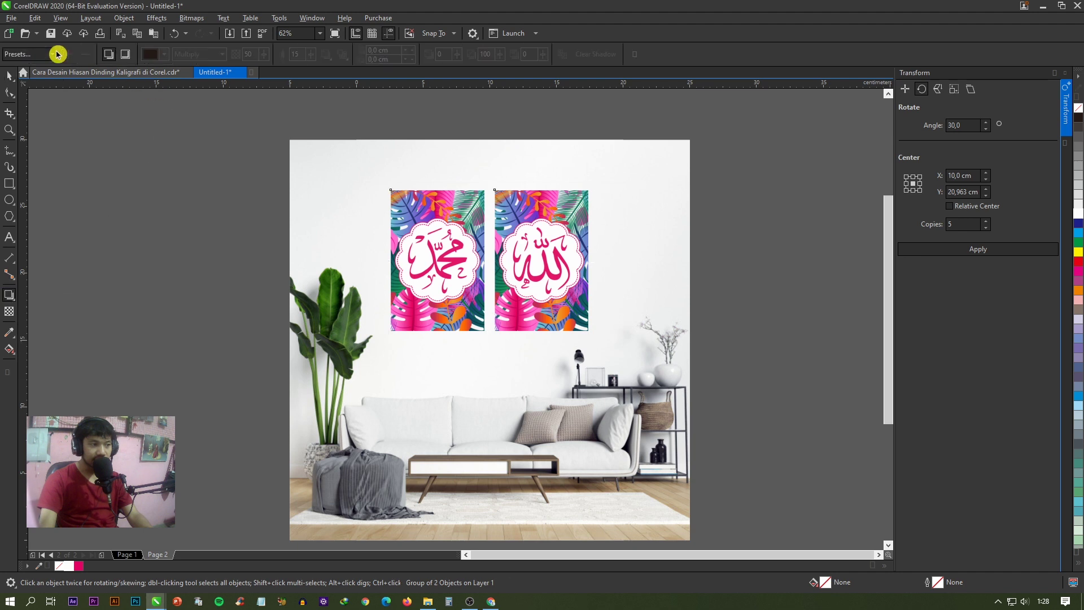
{"action": "left_click", "coordinate": [41, 54]}
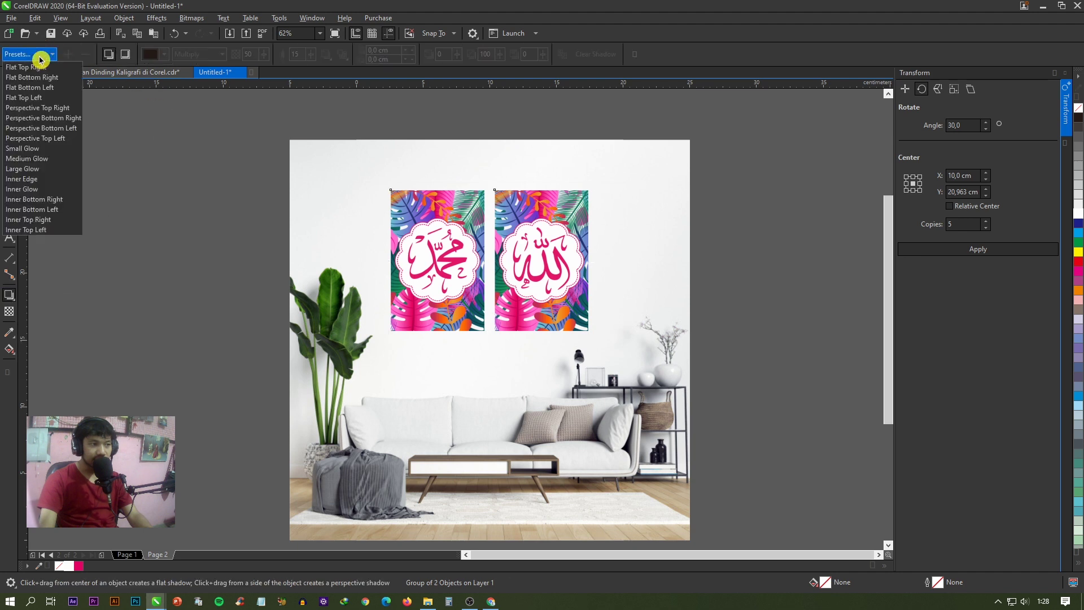
{"action": "left_click", "coordinate": [41, 151]}
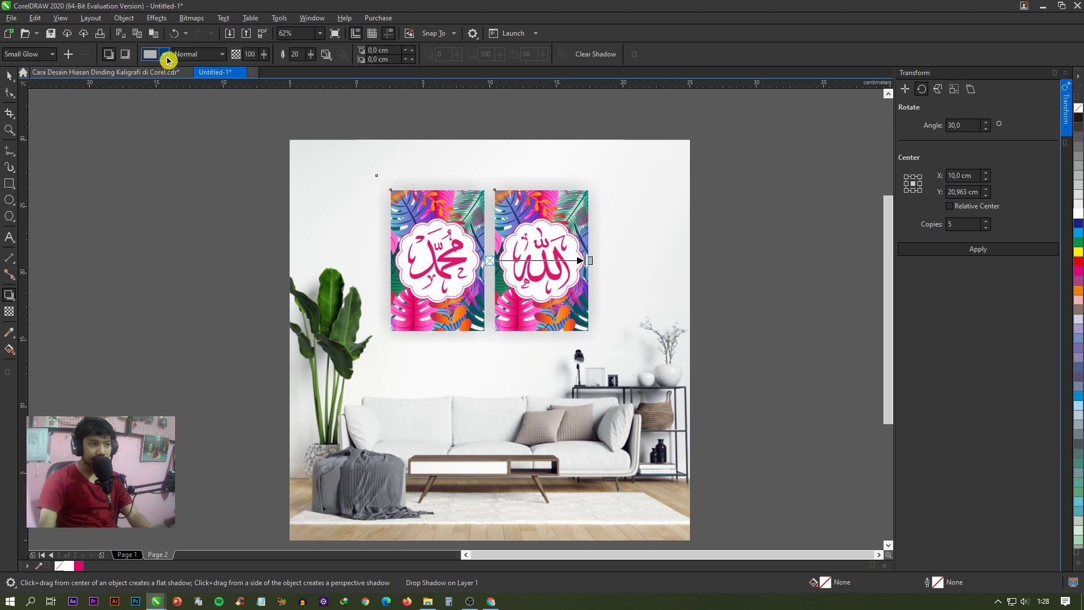
{"action": "left_click", "coordinate": [164, 54]}
{"action": "left_click", "coordinate": [153, 77]}
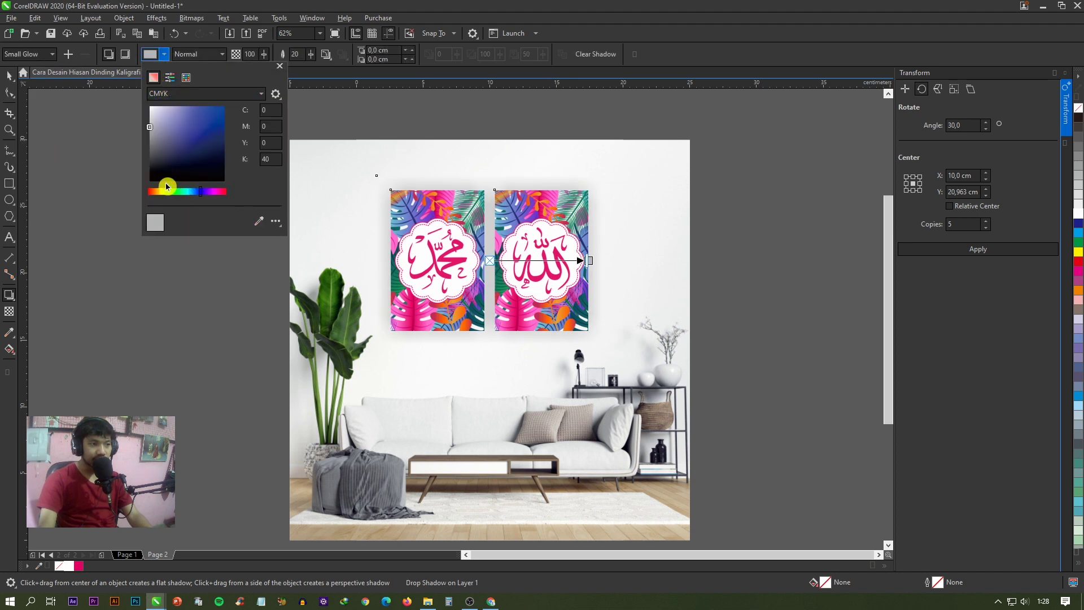
{"action": "left_click_drag", "start_coordinate": [152, 179], "coordinate": [124, 209]}
{"action": "left_click", "coordinate": [526, 7]}
- Set the shadow feather to 5 and opacity to 50
{"action": "type", "text": "5"}
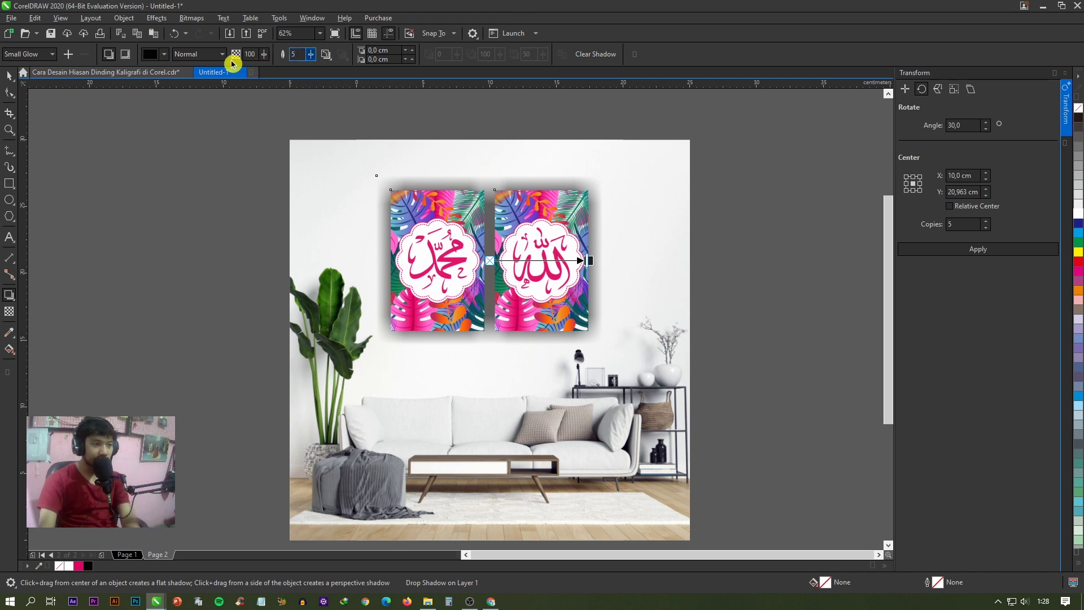
{"action": "left_click", "coordinate": [248, 57]}
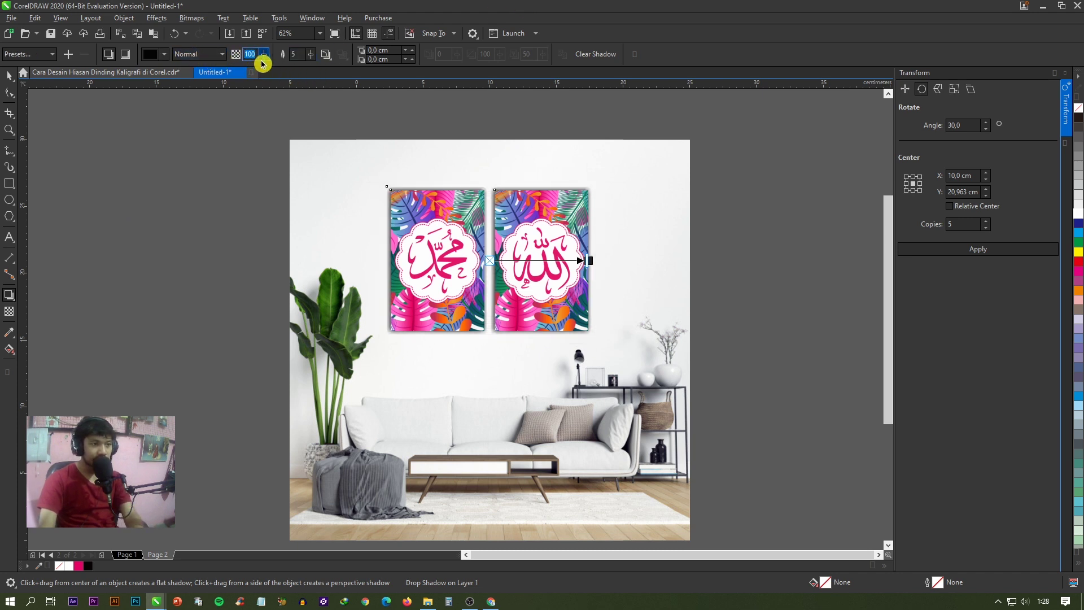
{"action": "type", "text": "50"}
{"action": "key", "text": "Return"}
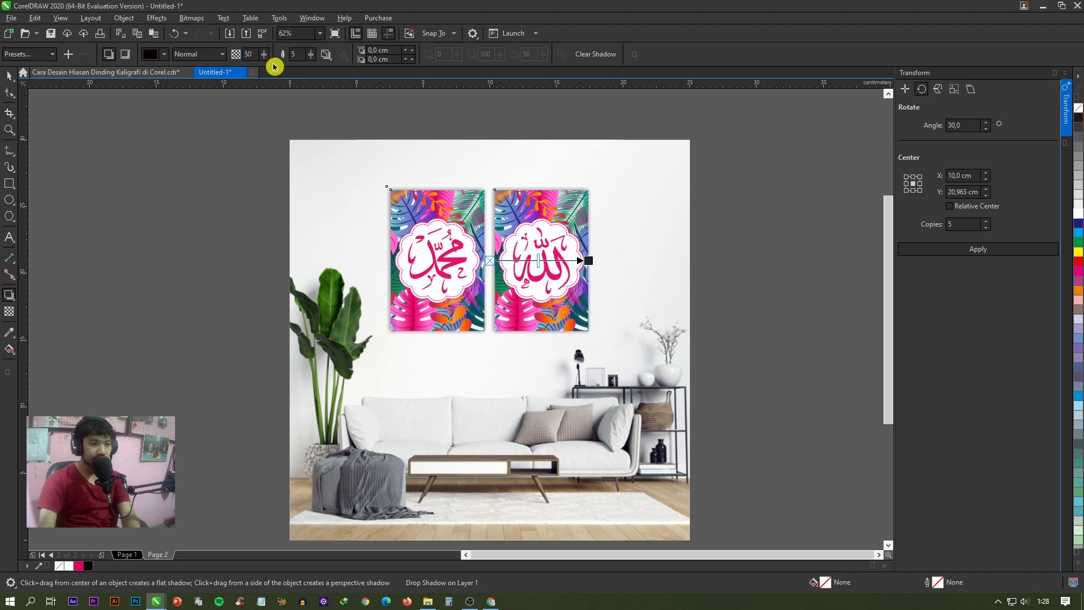
{"action": "left_click", "coordinate": [10, 76]}
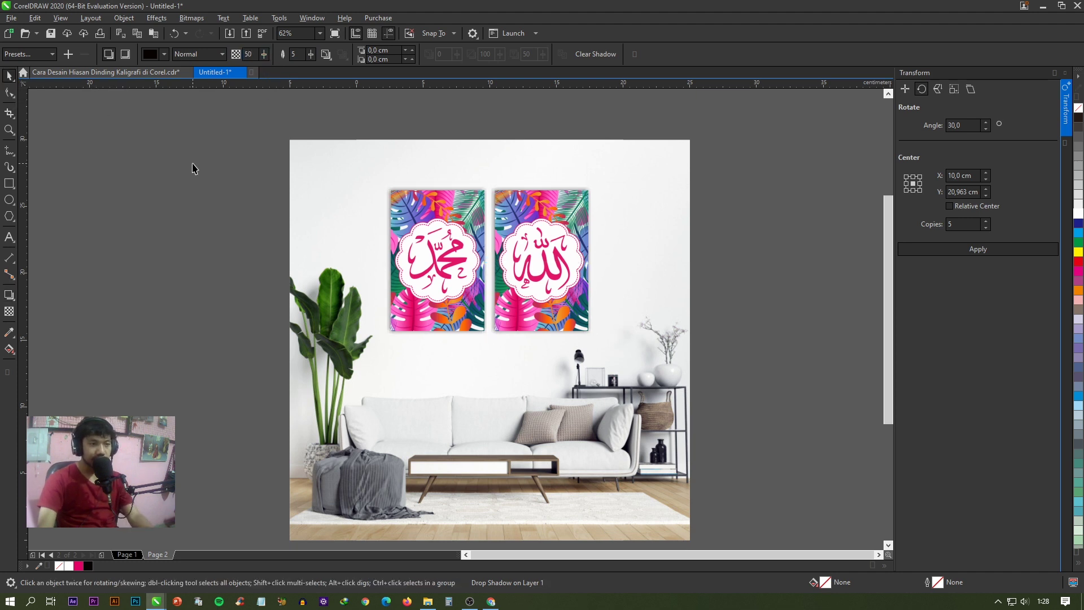
{"action": "left_click", "coordinate": [193, 156]}
{"action": "left_click_drag", "start_coordinate": [533, 229], "coordinate": [533, 220]}
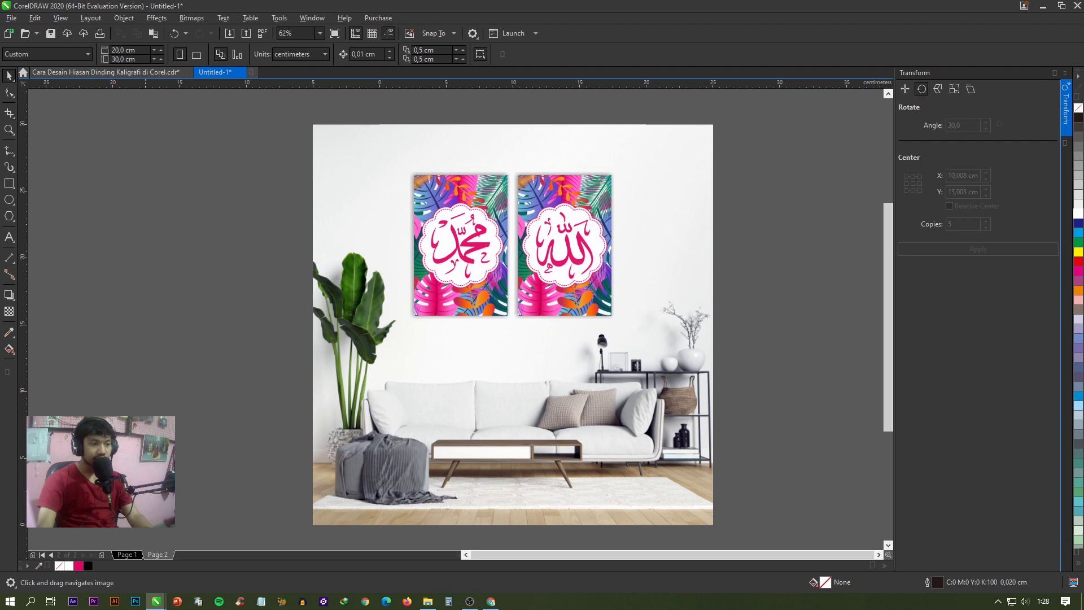
- Show Page 3 of the Cara Desain Hiasan file with the PAKET HEMAT HIASA DINDING layout
{"action": "left_click", "coordinate": [130, 71]}
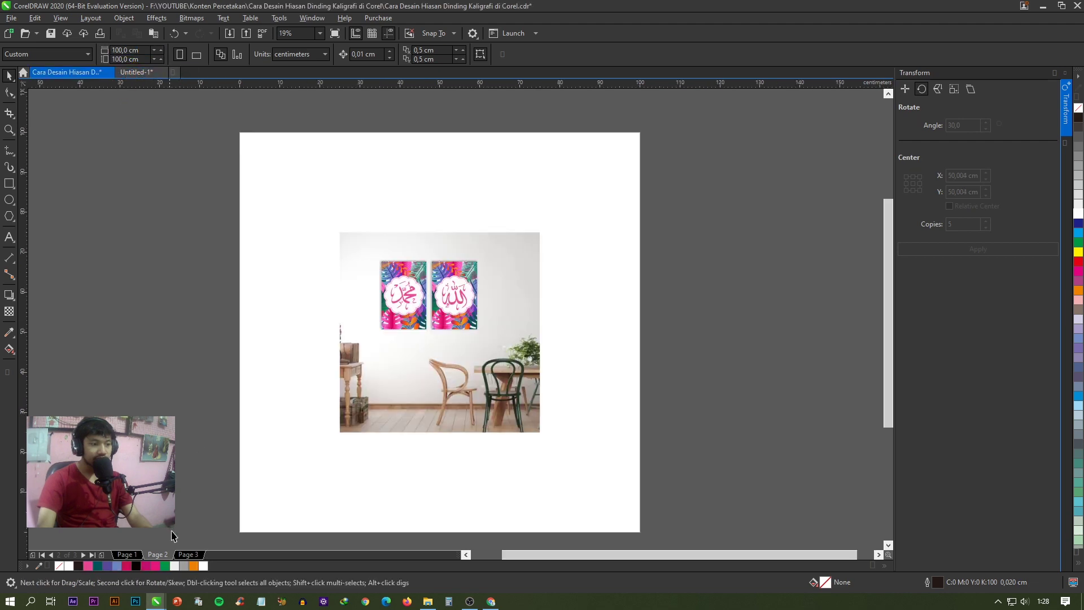
{"action": "left_click", "coordinate": [188, 554]}
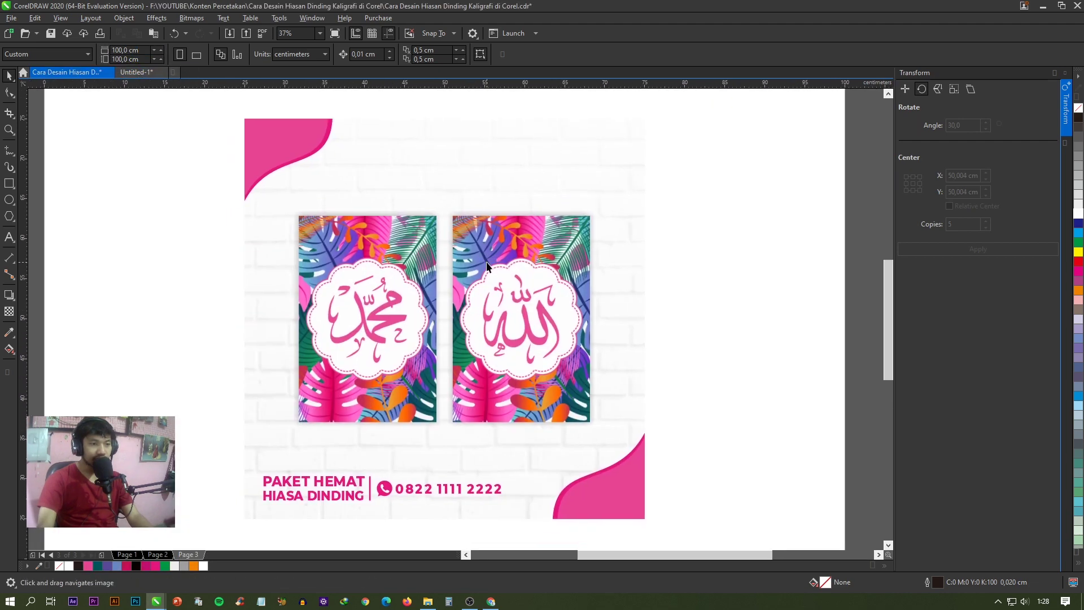
{"action": "scroll", "coordinate": [341, 214], "scroll_direction": "up", "scroll_amount": 2}
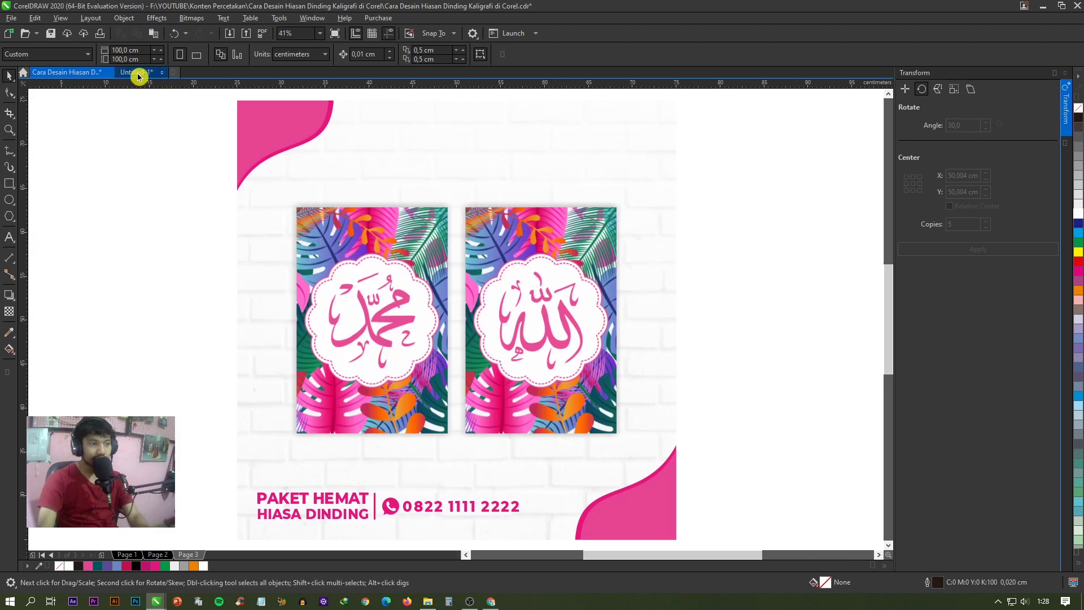
{"action": "left_click", "coordinate": [136, 71]}
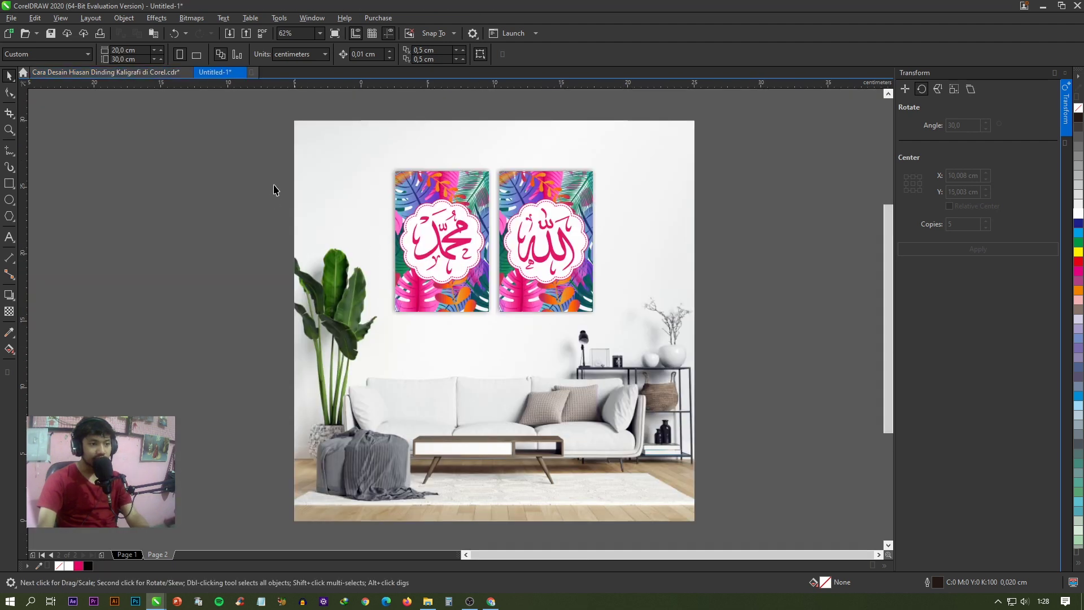
{"action": "left_click", "coordinate": [98, 72]}
{"action": "left_click", "coordinate": [465, 192]}
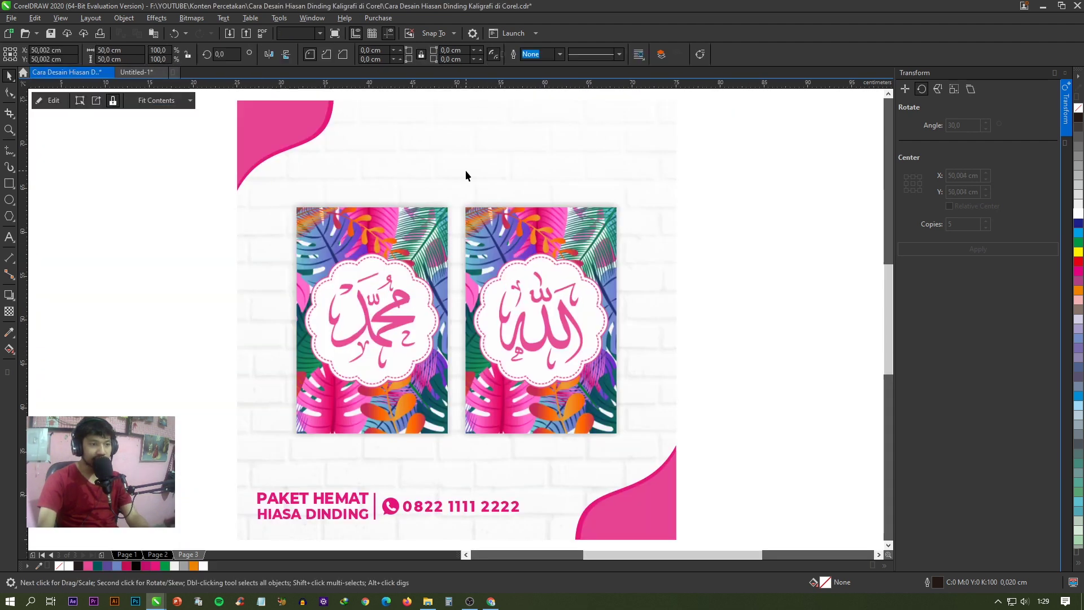
{"action": "scroll", "coordinate": [423, 240], "scroll_direction": "down", "scroll_amount": 3}
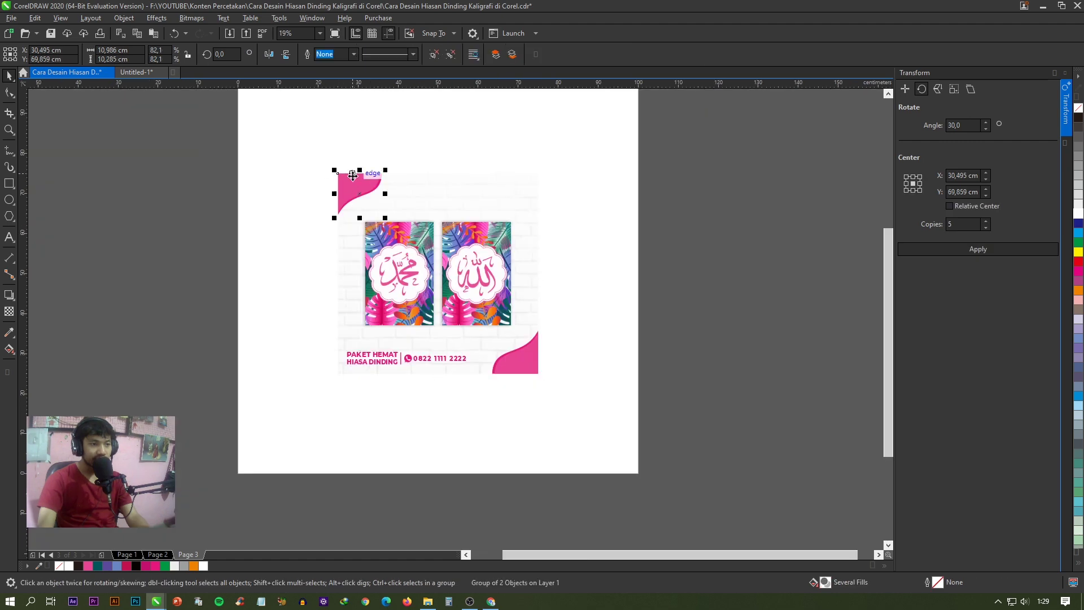
{"action": "scroll", "coordinate": [395, 232], "scroll_direction": "up", "scroll_amount": 3}
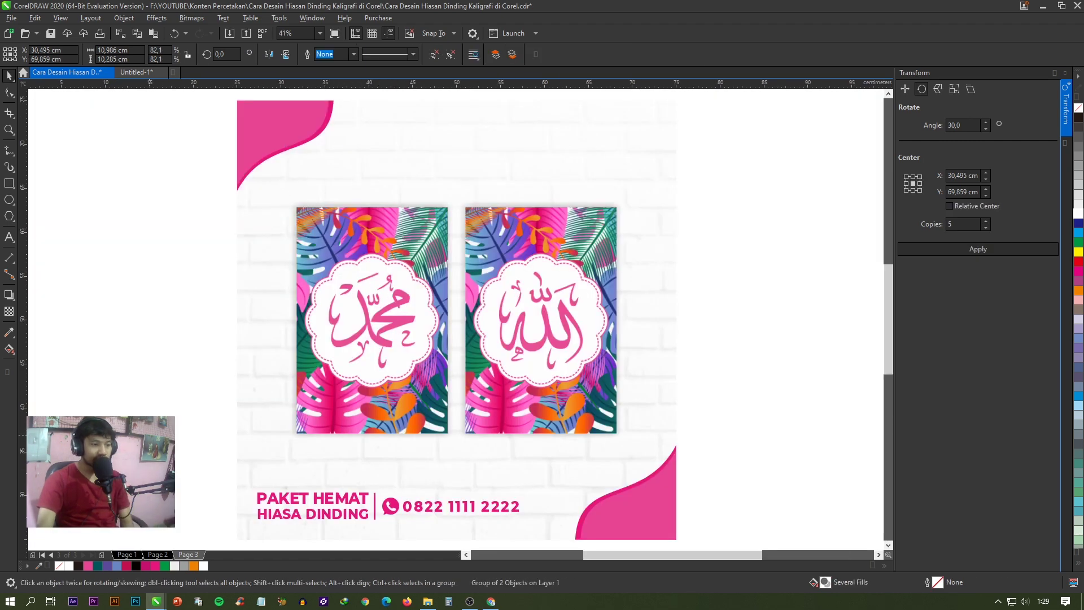
{"action": "left_click", "coordinate": [331, 504]}
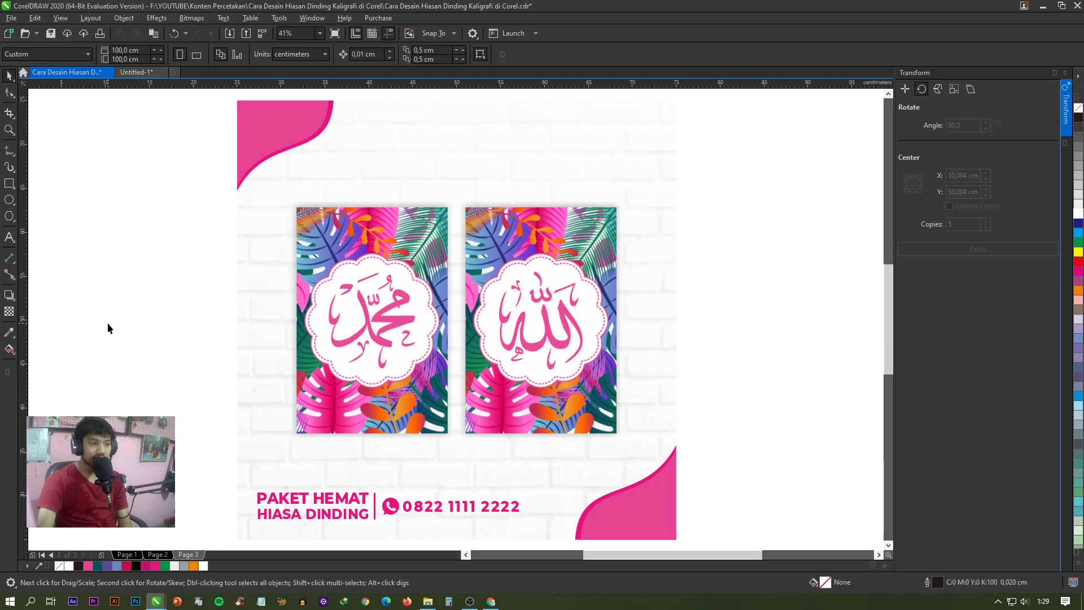